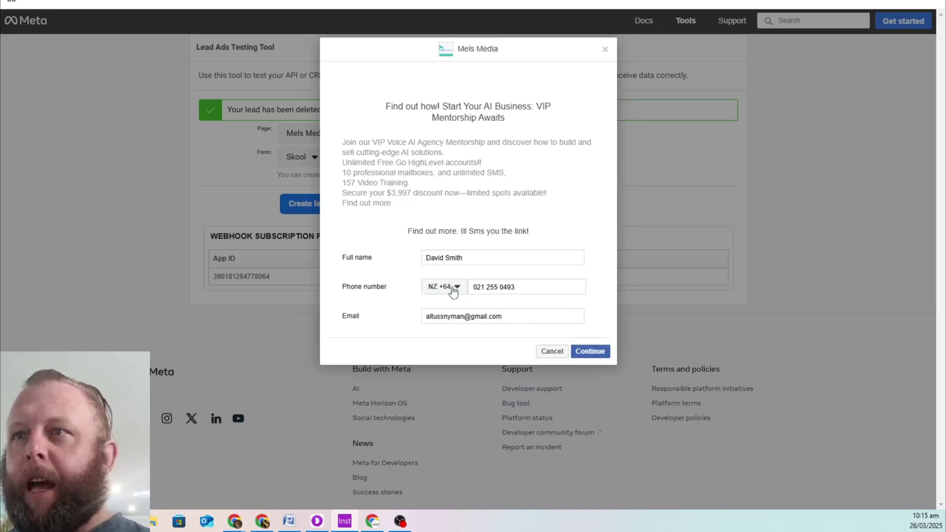
Step: Re-enter the phone number without the leading zero and spaces in the Mels Media test lead form, and submit the lead
left_click(475, 288)
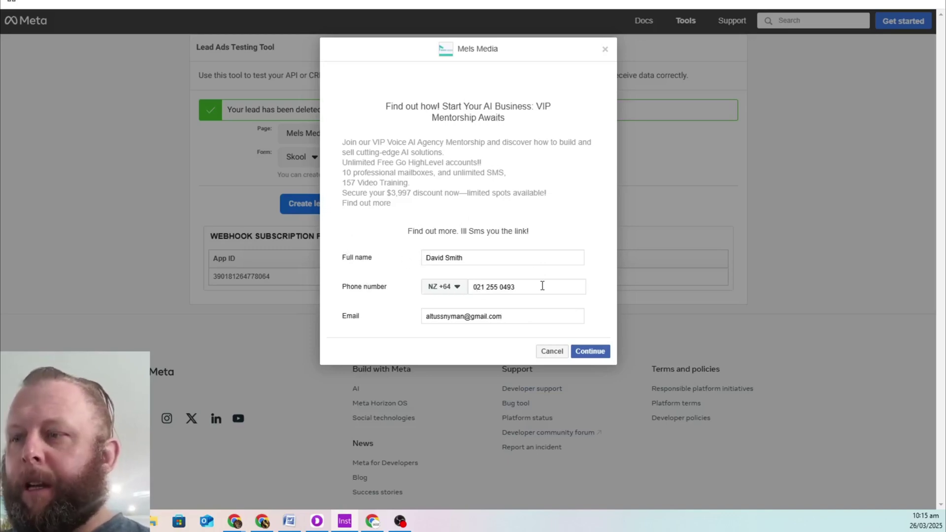
key("BackSpace")
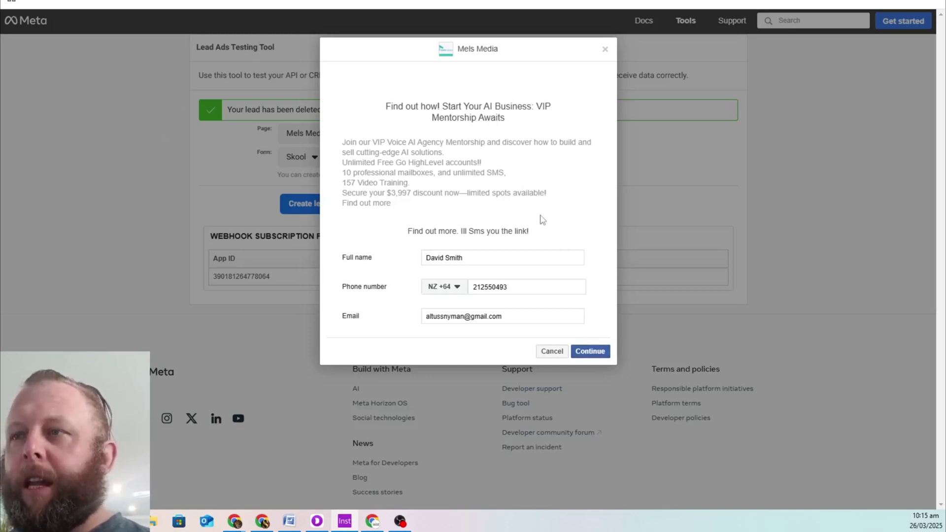
left_click_drag(346, 142, 524, 154)
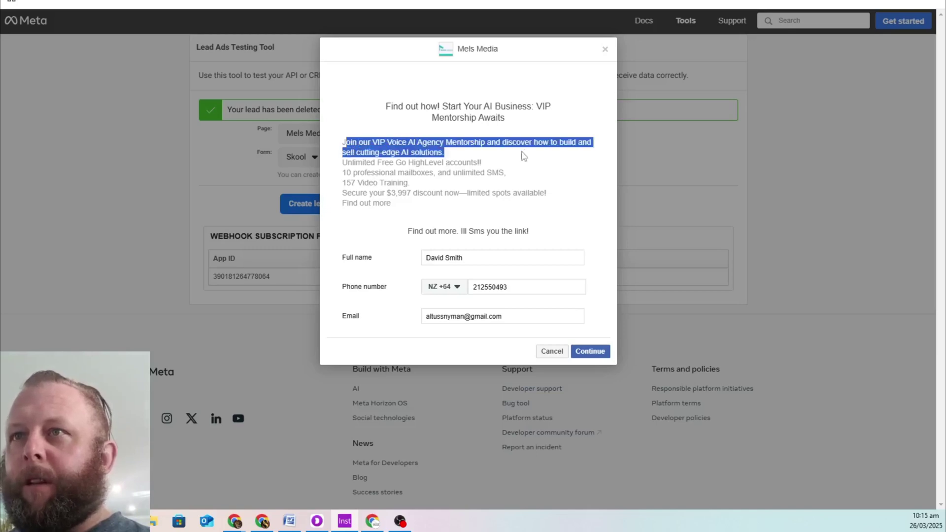
left_click_drag(385, 171, 462, 157)
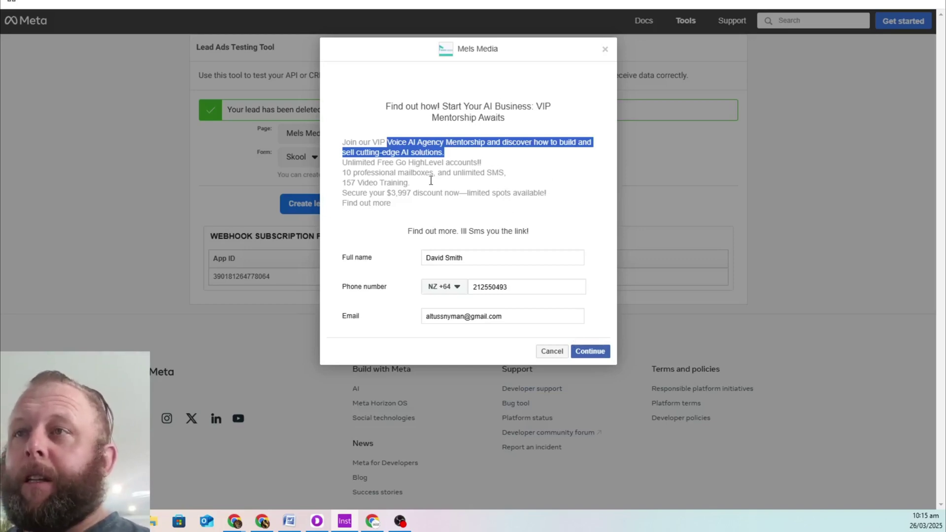
left_click(593, 352)
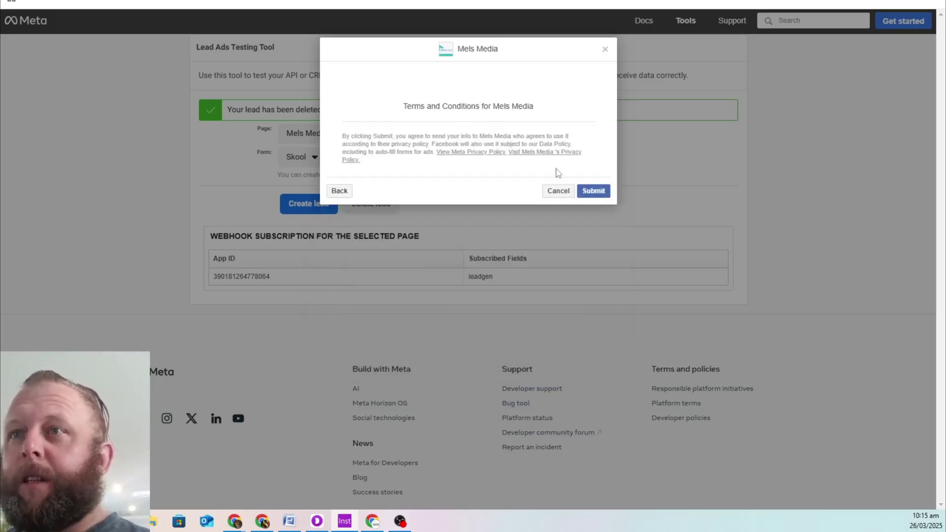
left_click(594, 192)
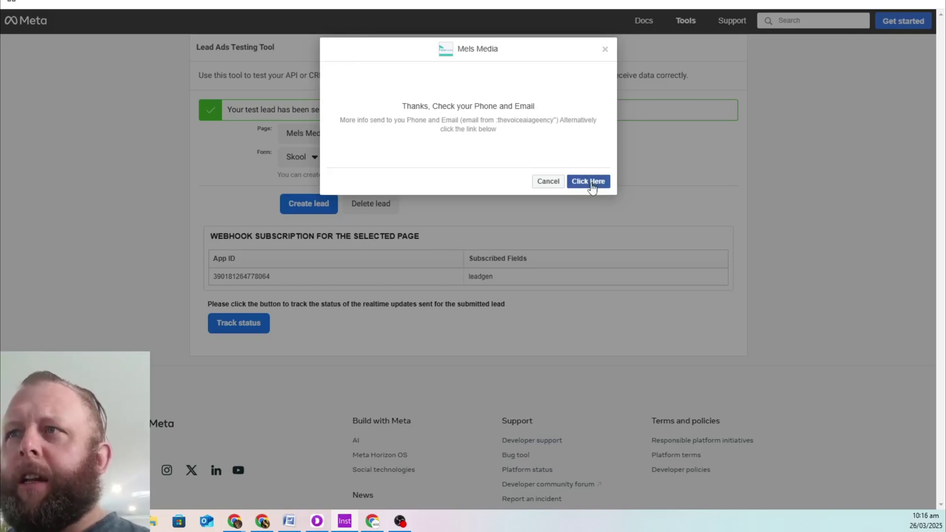
Step: Follow the form's closing link and look through the offer details on The Voice Ai Agency Mentorship page
left_click(590, 184)
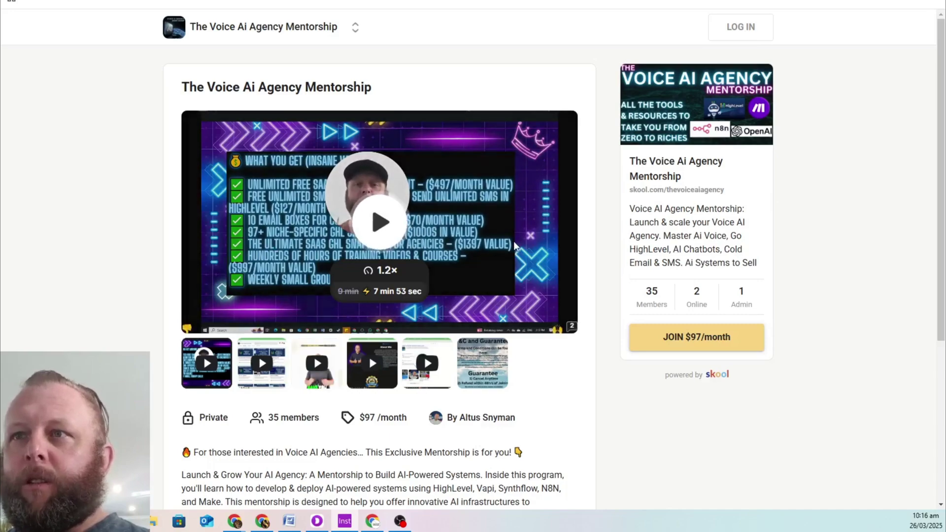
scroll(833, 321, "down", 4)
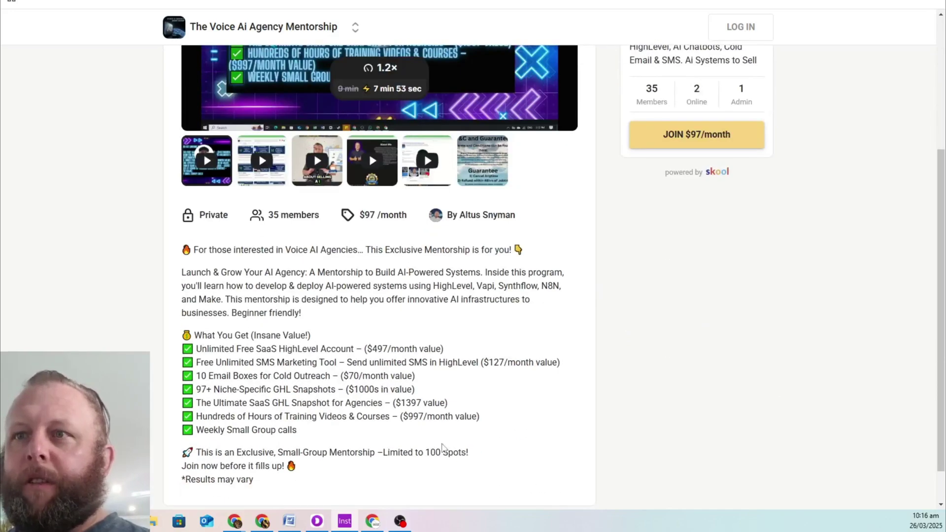
scroll(463, 116, "up", 4)
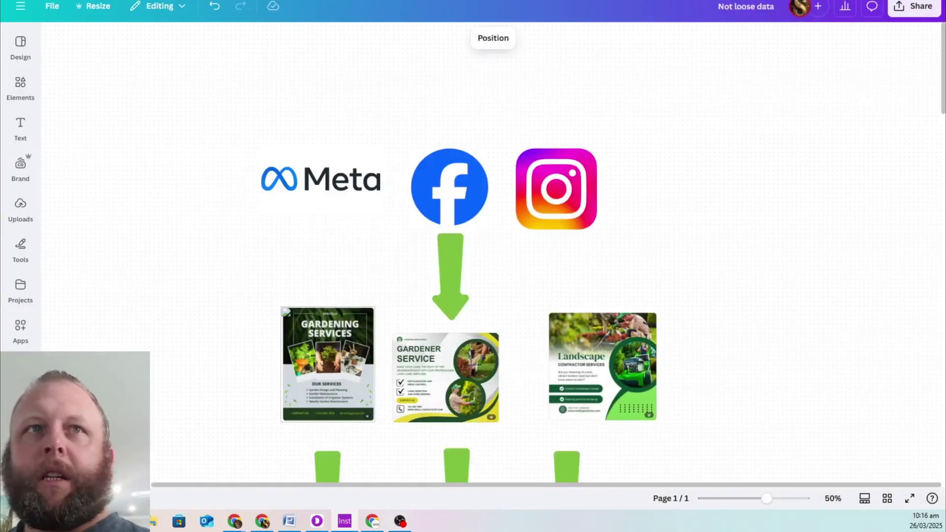
Step: Follow the Canva workflow diagram down to the pipeline funnel, and read the "Thanks For The Click" follow-up email in Gmail
scroll(466, 184, "down", 12)
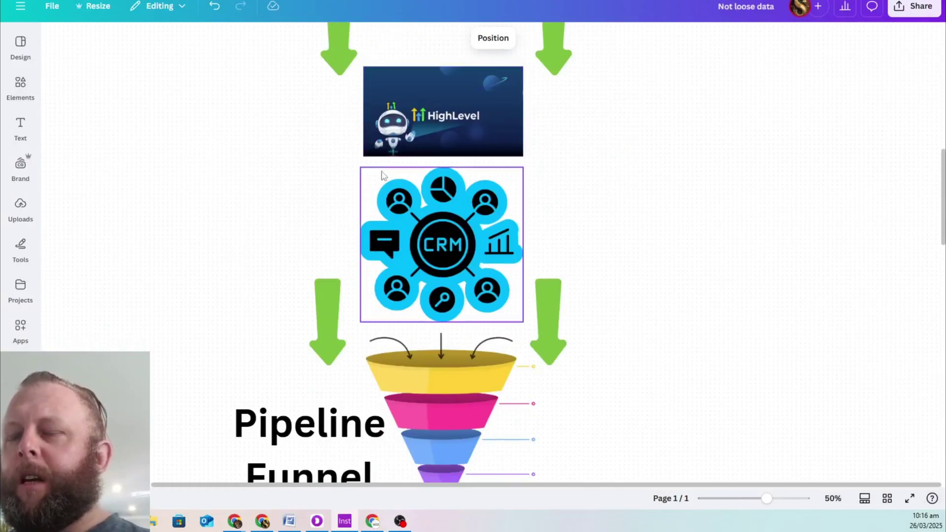
scroll(378, 177, "down", 3)
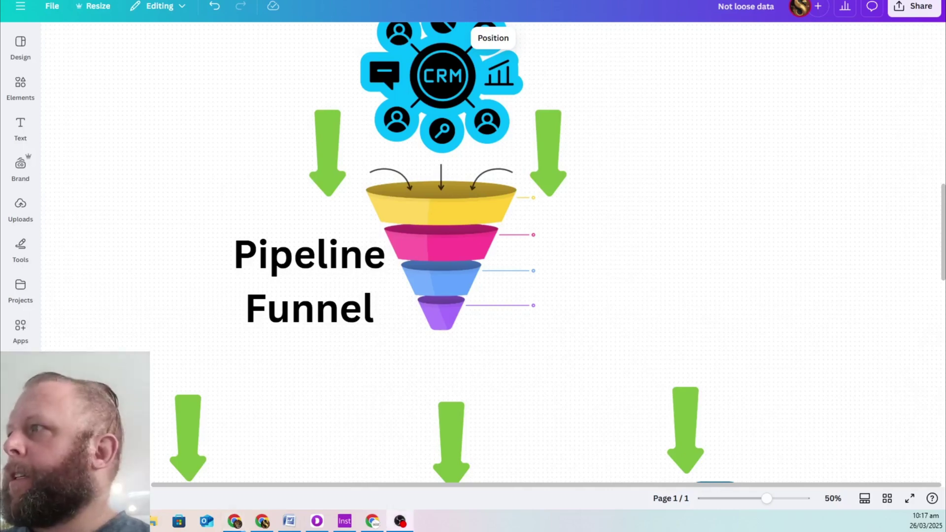
left_click_drag(904, 72, 370, 38)
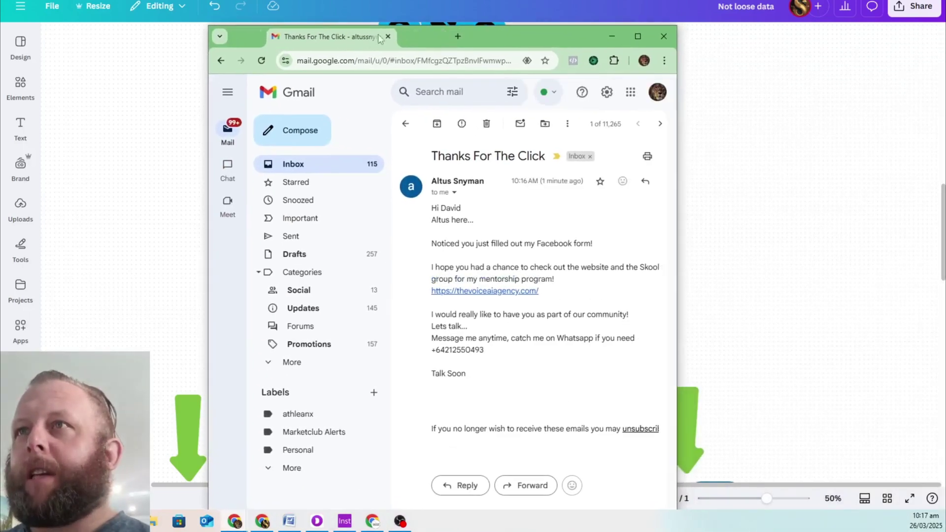
double_click(485, 39)
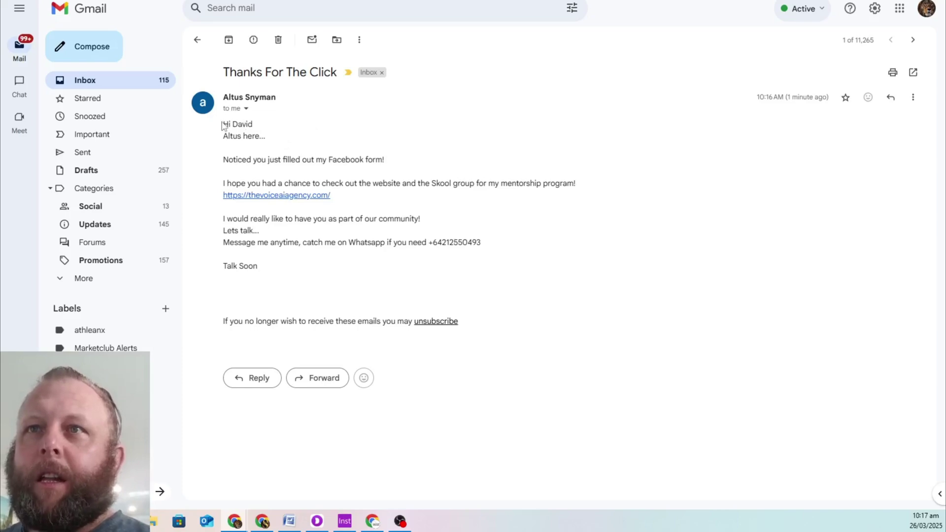
left_click_drag(224, 132, 264, 137)
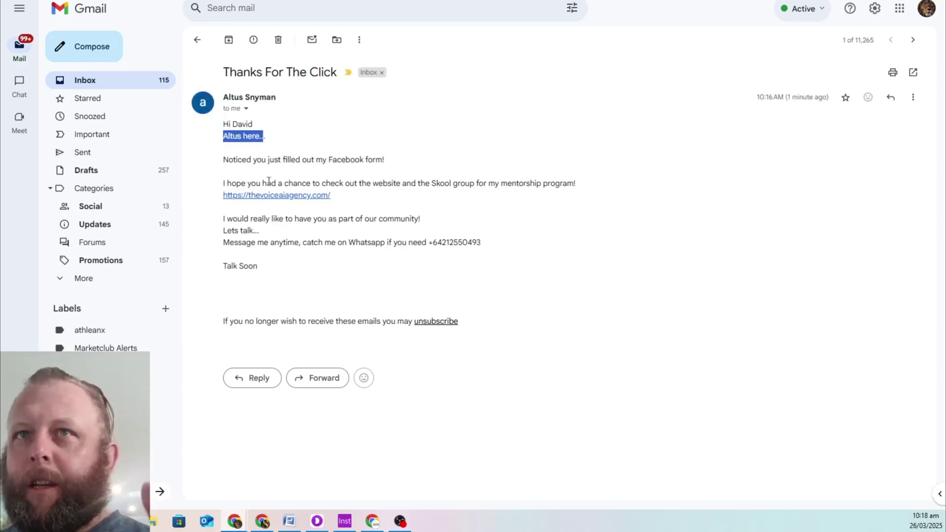
left_click_drag(663, 0, 0, 15)
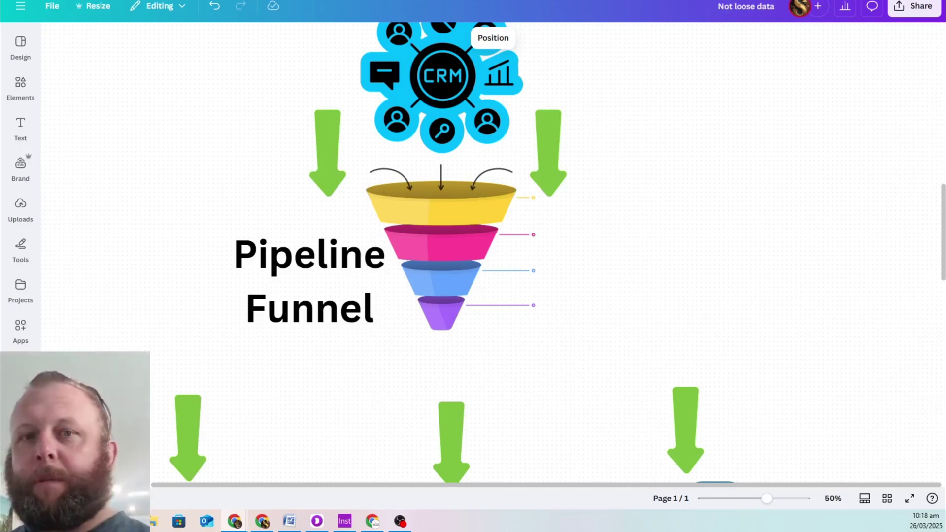
Step: Examine the Canva workflow diagram from the Meta ads through the email, SMS and AI call follow-ups to the Retell AI, Cal.com and Gemini section
scroll(617, 217, "down", 15)
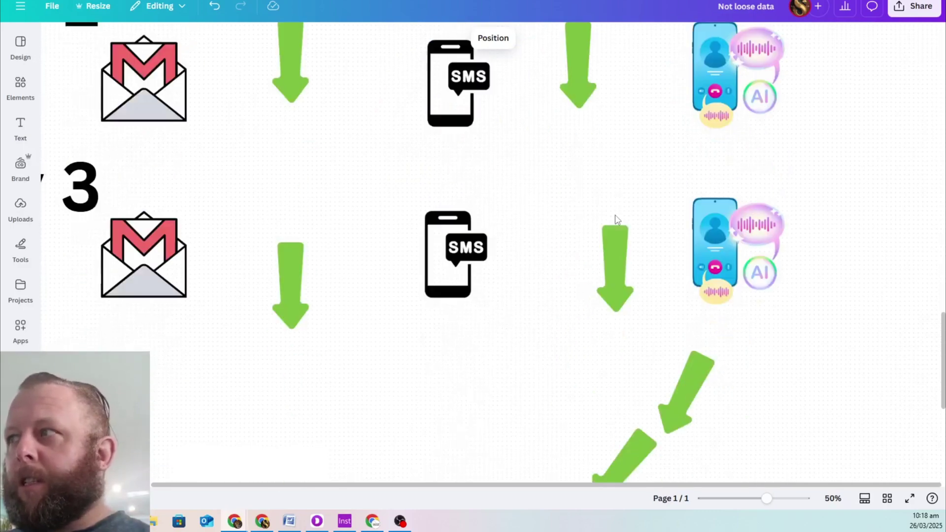
scroll(617, 218, "down", 3)
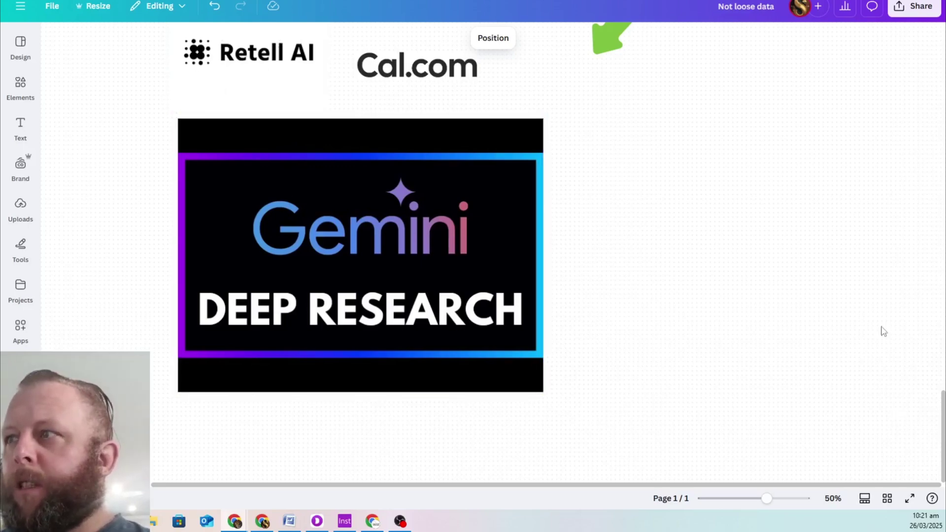
scroll(827, 321, "up", 15)
scroll(827, 319, "up", 7)
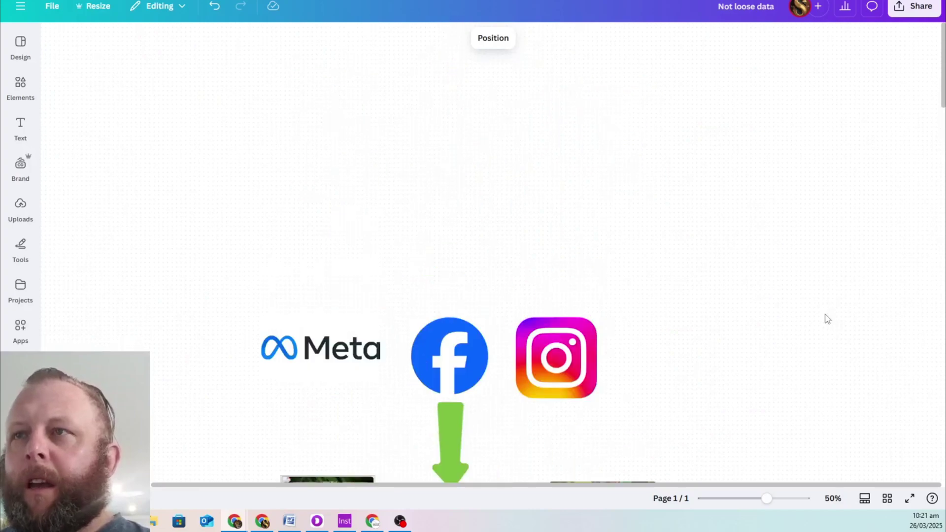
scroll(824, 321, "down", 6)
scroll(524, 256, "up", 4)
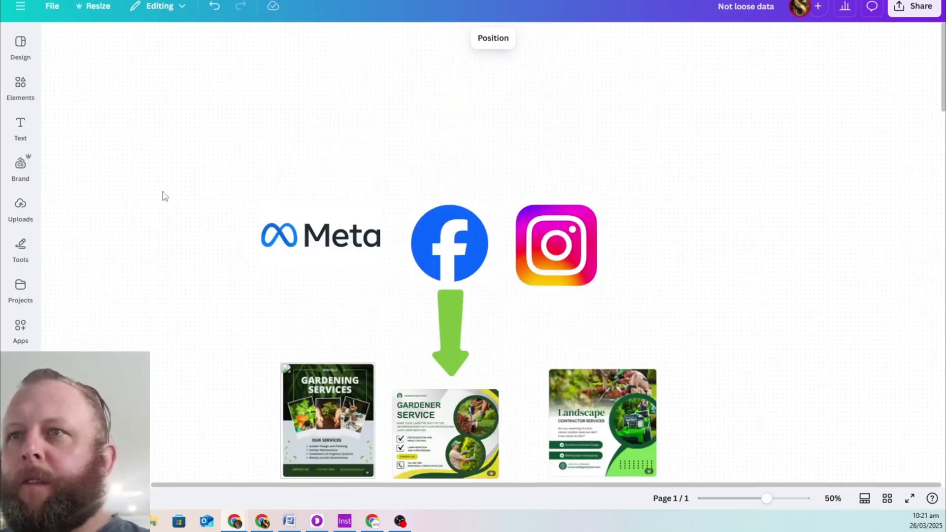
scroll(589, 289, "down", 4)
scroll(559, 243, "up", 4)
scroll(484, 366, "down", 4)
scroll(484, 366, "down", 8)
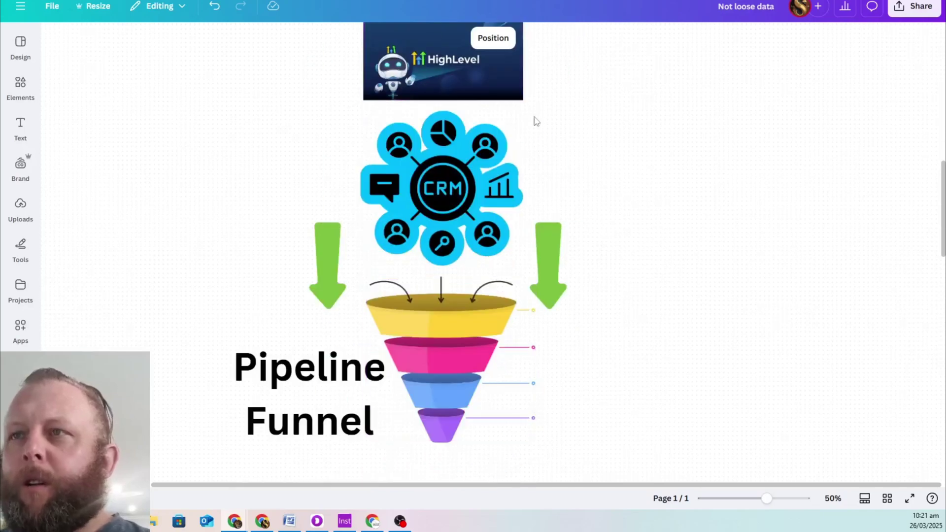
scroll(622, 285, "down", 1)
scroll(622, 285, "down", 10)
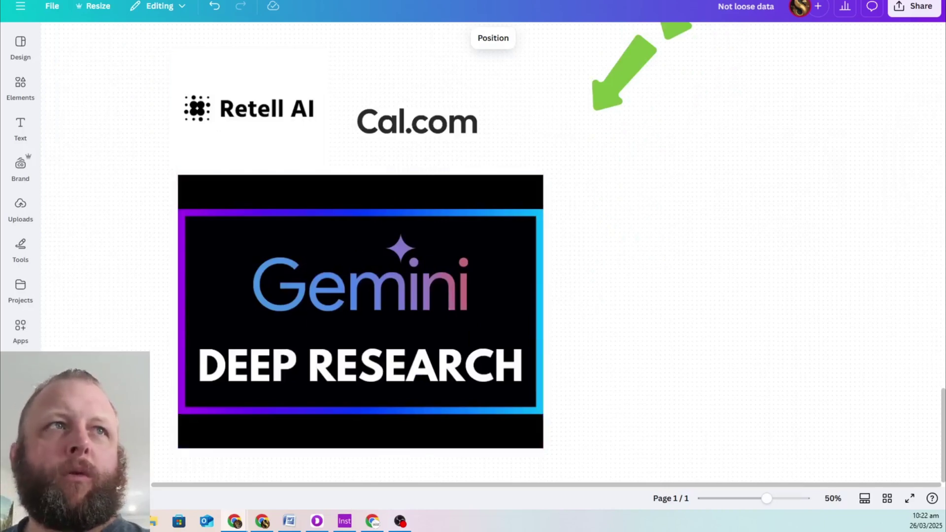
Step: Switch to Retell AI and create a single prompt agent from a blank template
left_click_drag(0, 1, 300, 0)
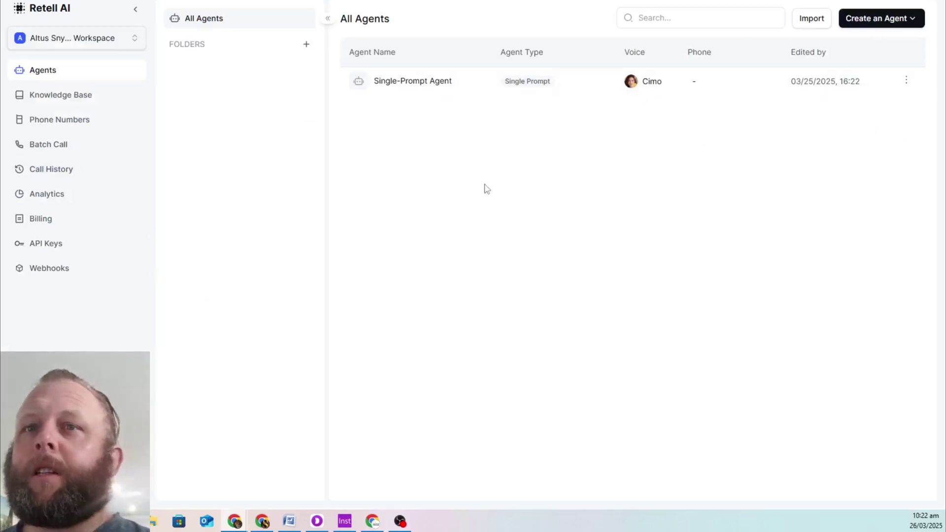
left_click(883, 24)
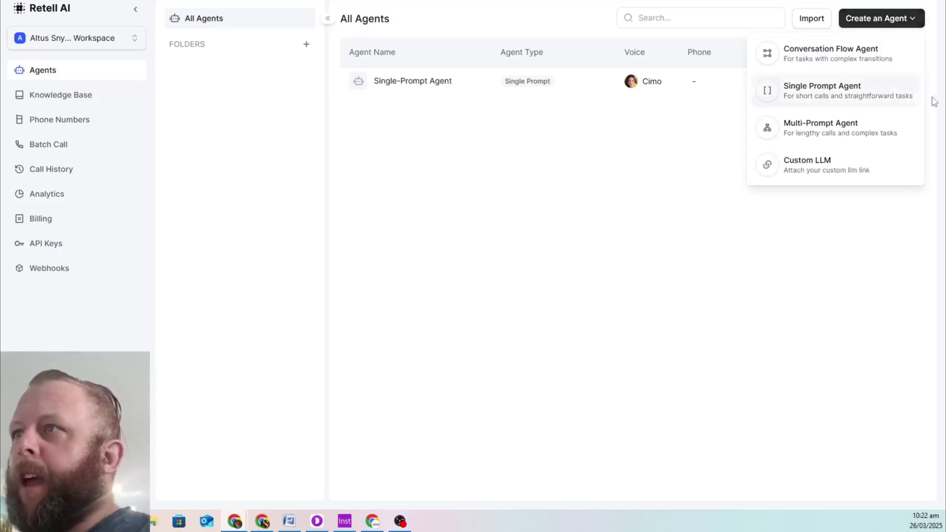
left_click(809, 101)
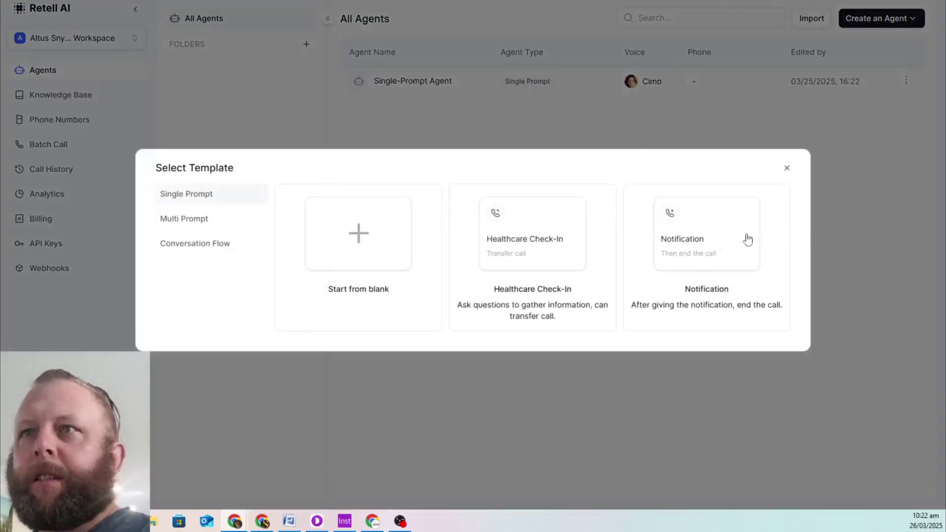
left_click(383, 242)
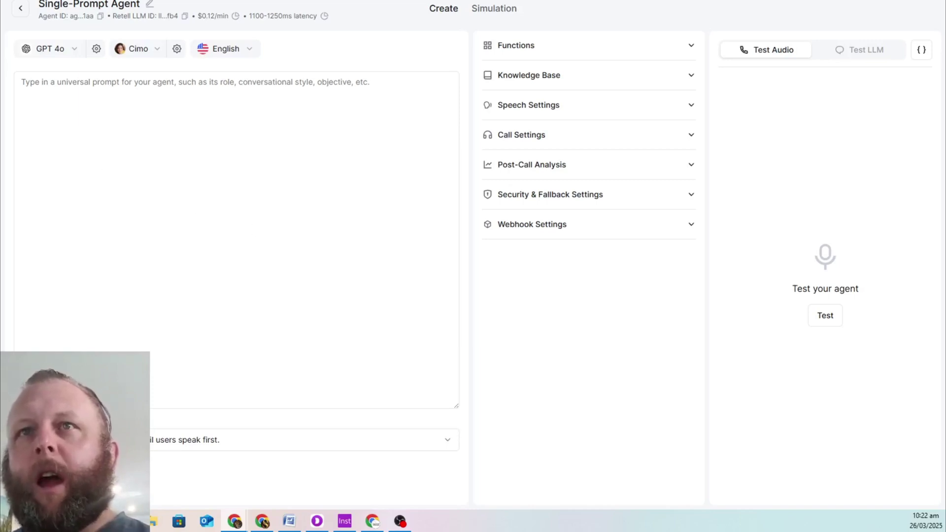
Step: Set the agent's language model to GPT 4o mini, and check the cost per minute
left_click(136, 120)
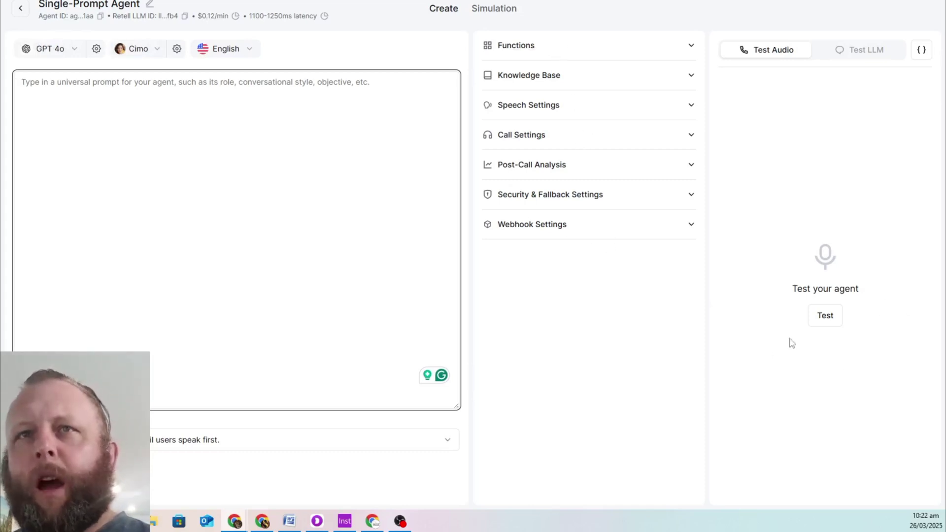
left_click(99, 139)
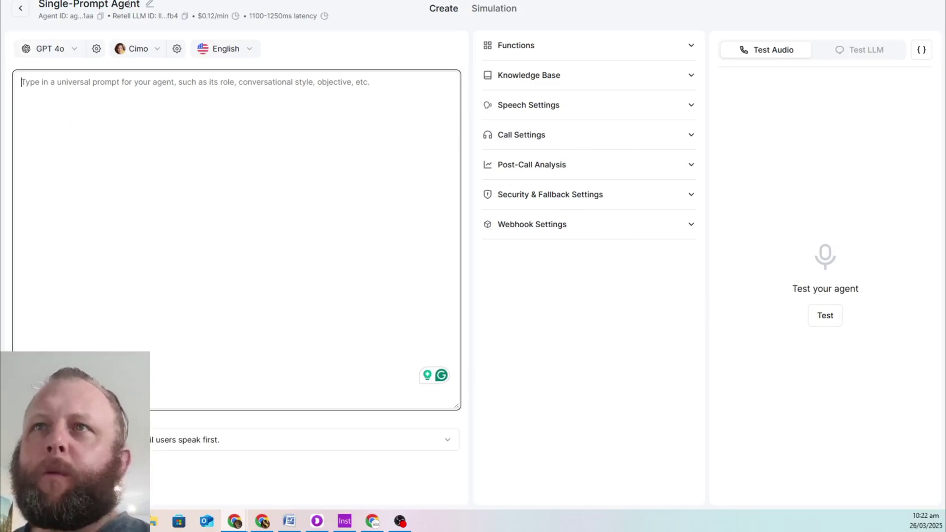
triple_click(196, 16)
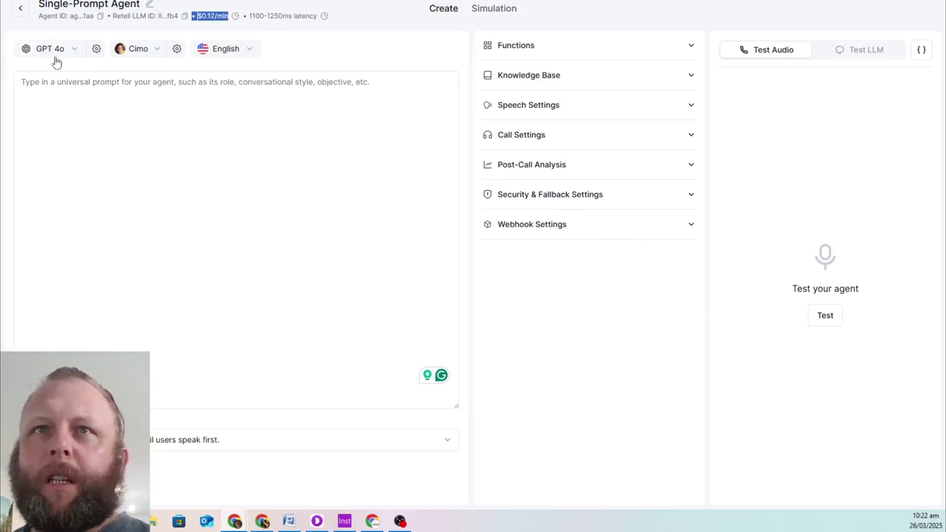
left_click(74, 49)
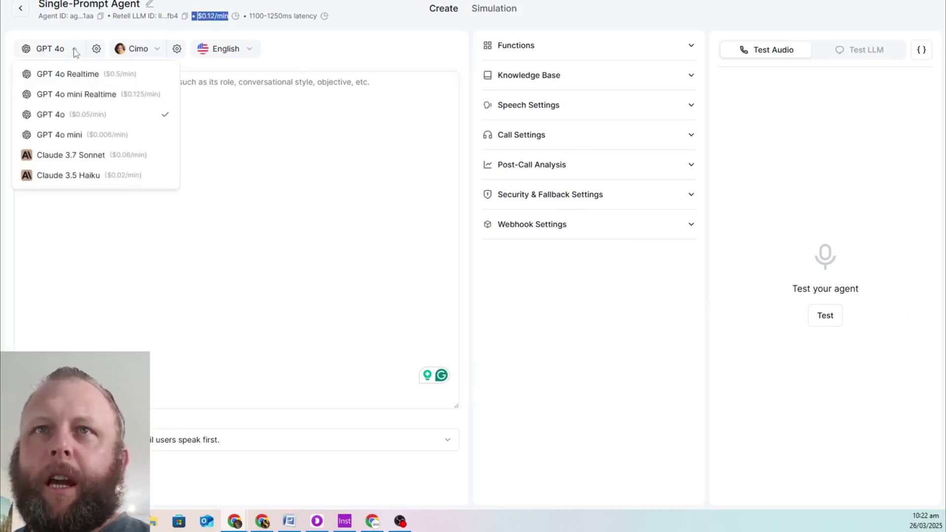
left_click(95, 136)
left_click(239, 140)
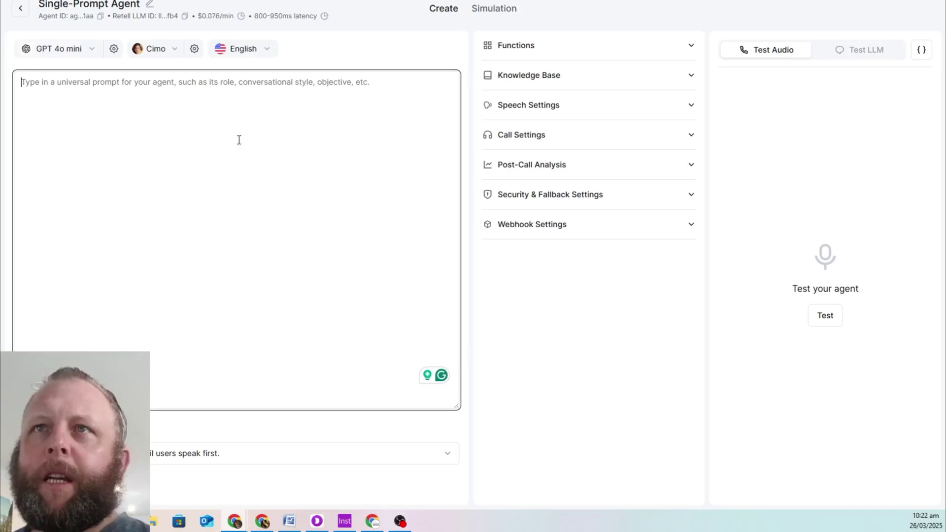
triple_click(203, 16)
left_click(181, 130)
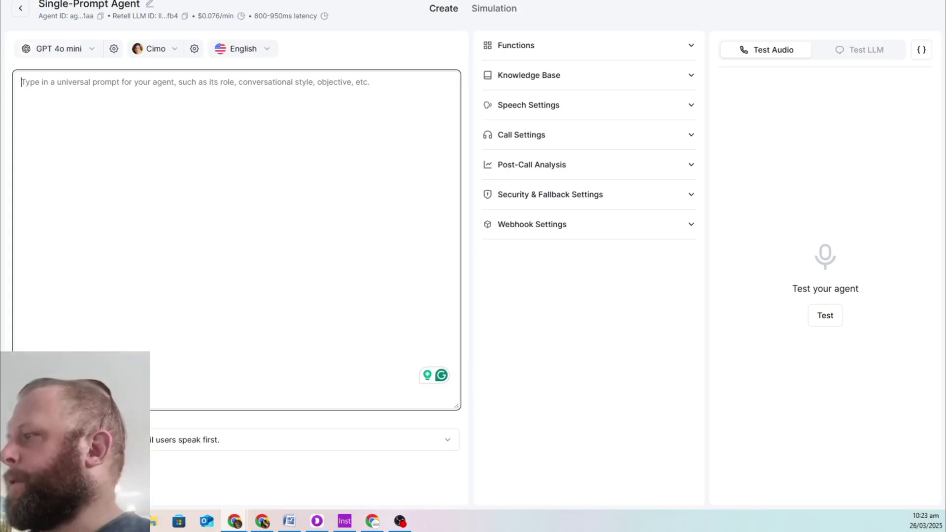
Step: Switch to the other Chrome window with the Google start page and search for "gemini ai"
key("alt+Tab")
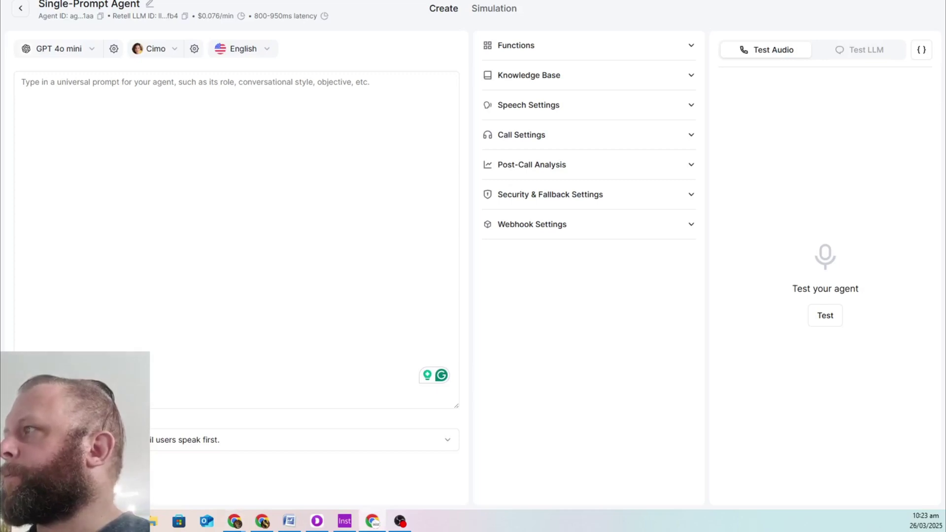
left_click_drag(945, 0, 449, 0)
double_click(448, 0)
left_click(338, 159)
type("g")
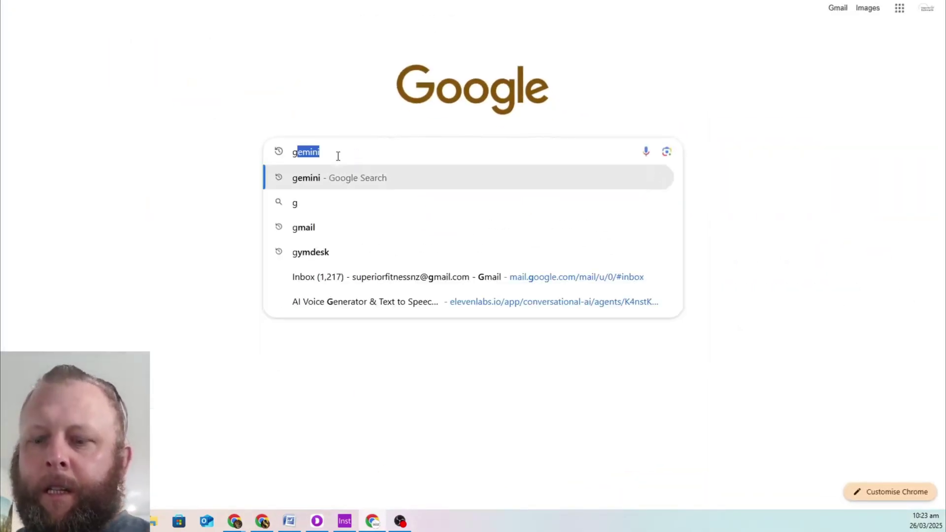
type("emini ai")
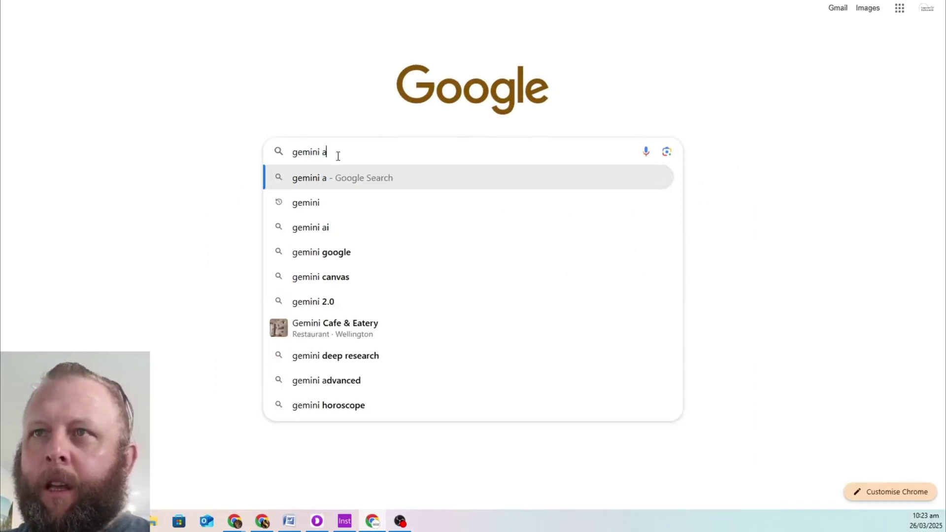
key("Return")
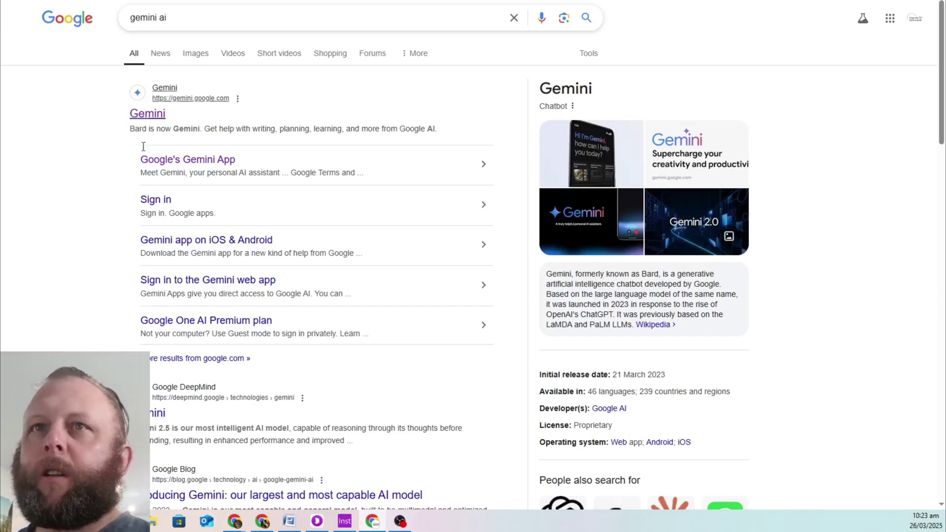
Step: Open the Gemini web app from the search results and turn on Deep Research for the new chat
left_click(147, 114)
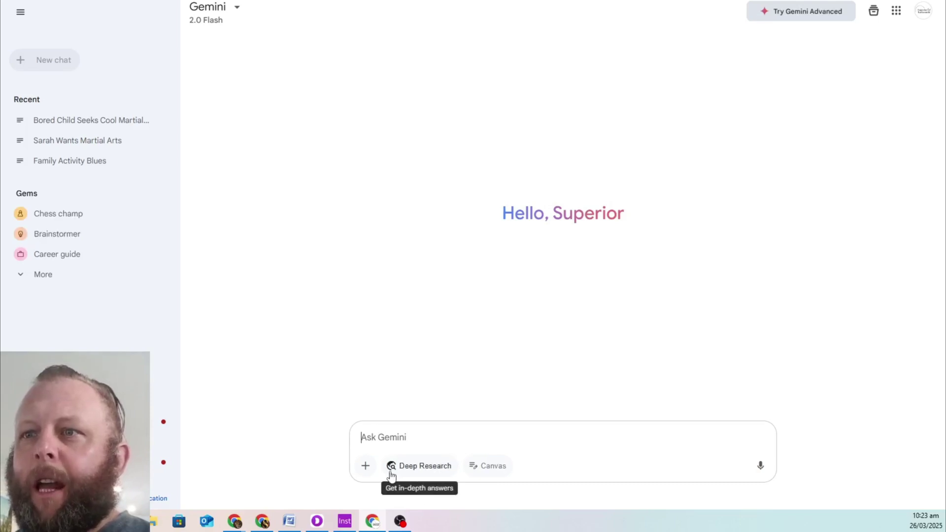
left_click(427, 469)
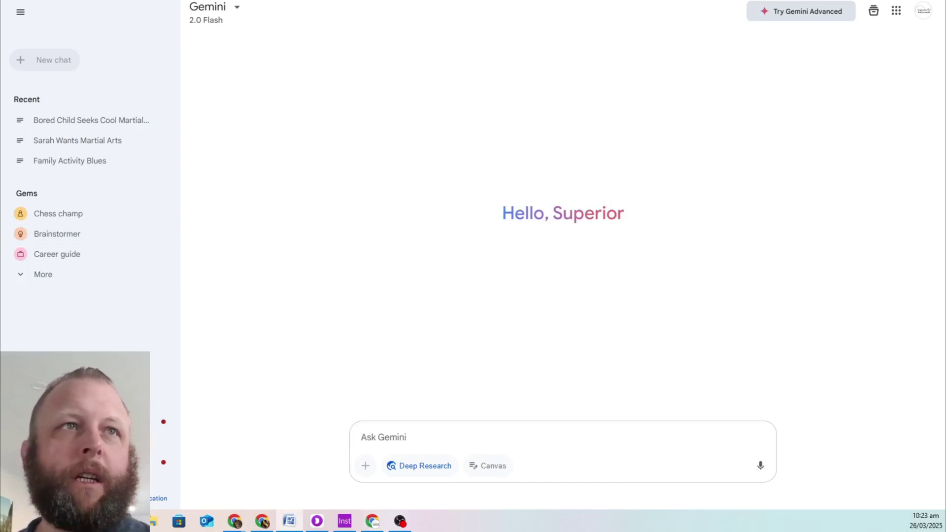
Step: Switch to the Word document with the research prompt, maximize its window and set the zoom to 200%
left_click_drag(0, 75, 730, 25)
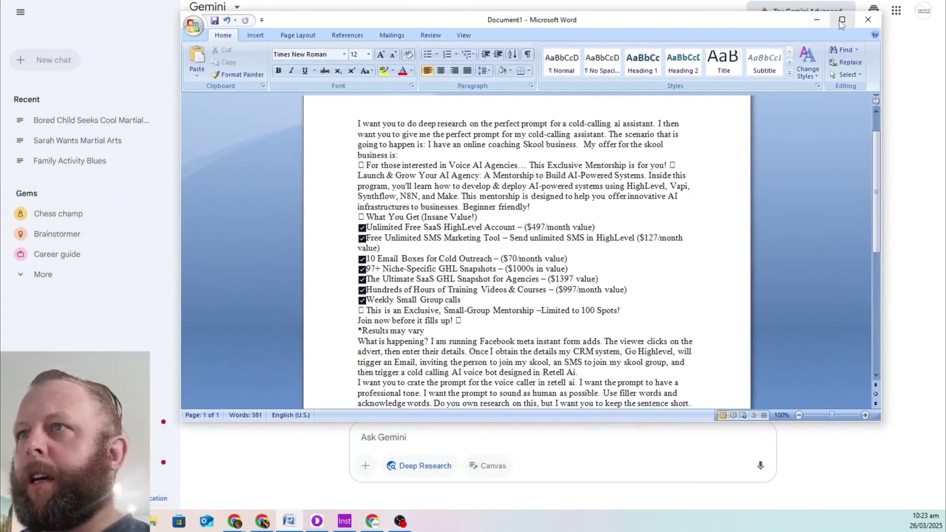
left_click(842, 22)
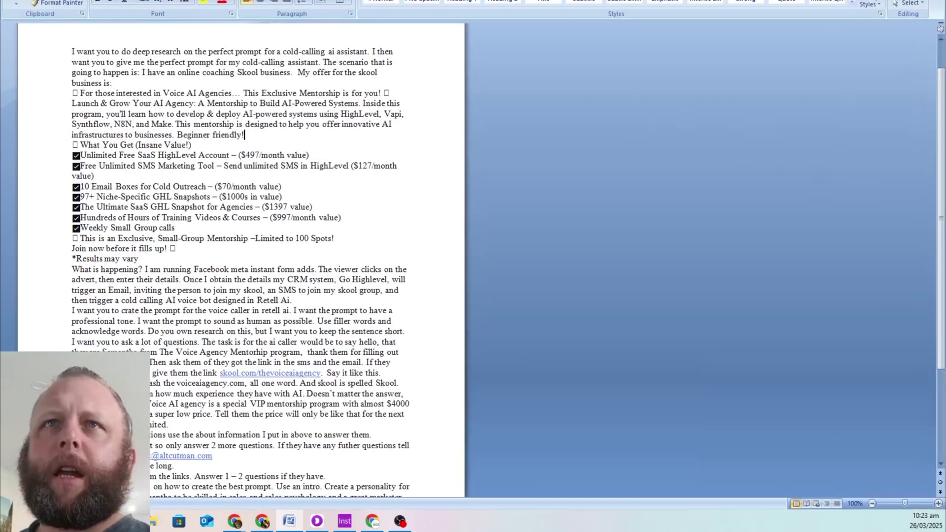
left_click(315, 0)
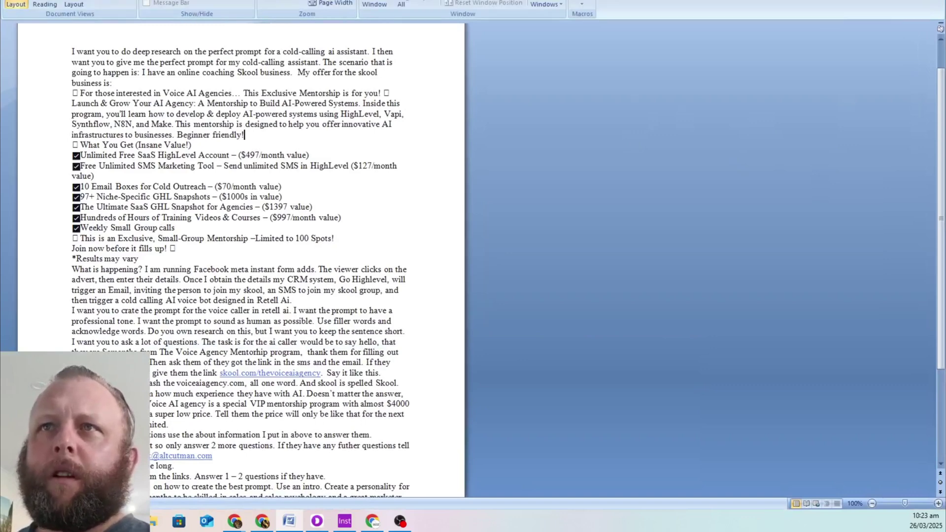
left_click(271, 3)
left_click(394, 156)
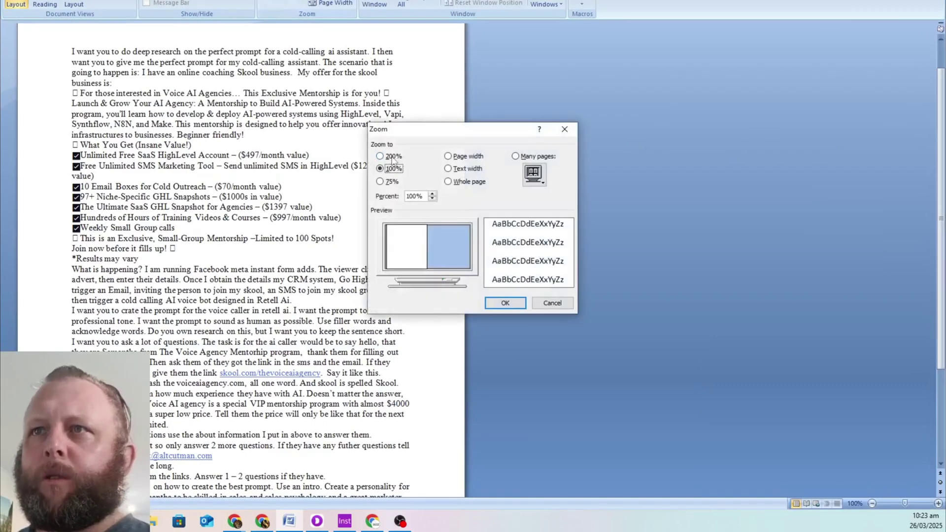
left_click(505, 303)
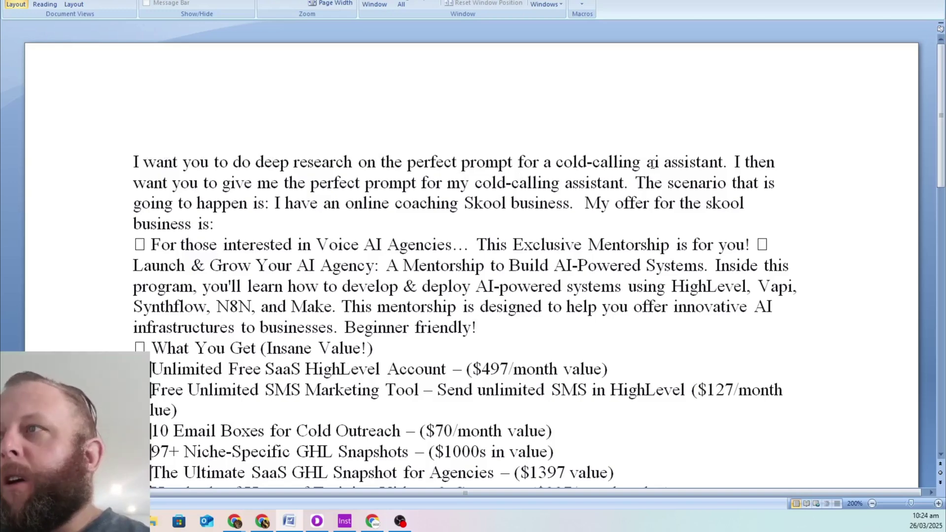
Step: Examine the prompt's opening paragraph with the deep research request, the cold-calling assistant and the Skool business scenario
left_click_drag(652, 162, 723, 163)
left_click(311, 202)
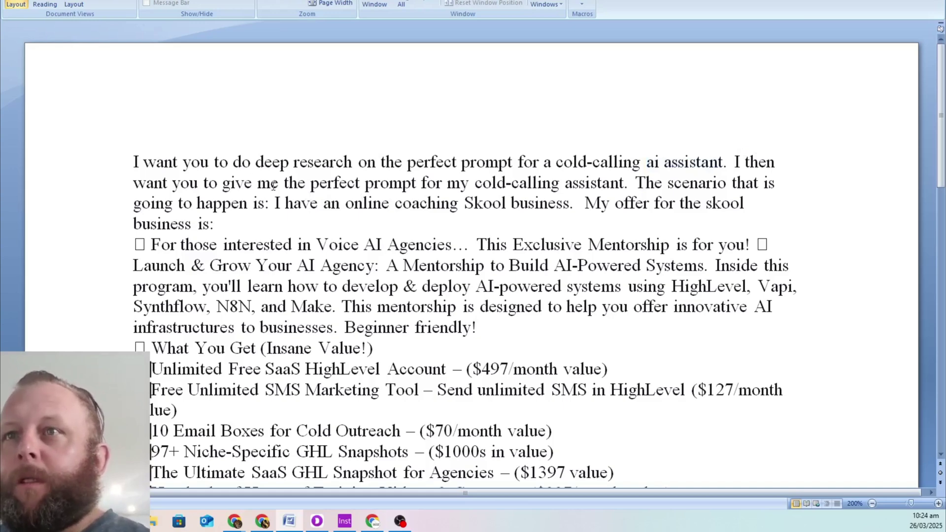
left_click_drag(284, 185, 365, 186)
left_click(445, 233)
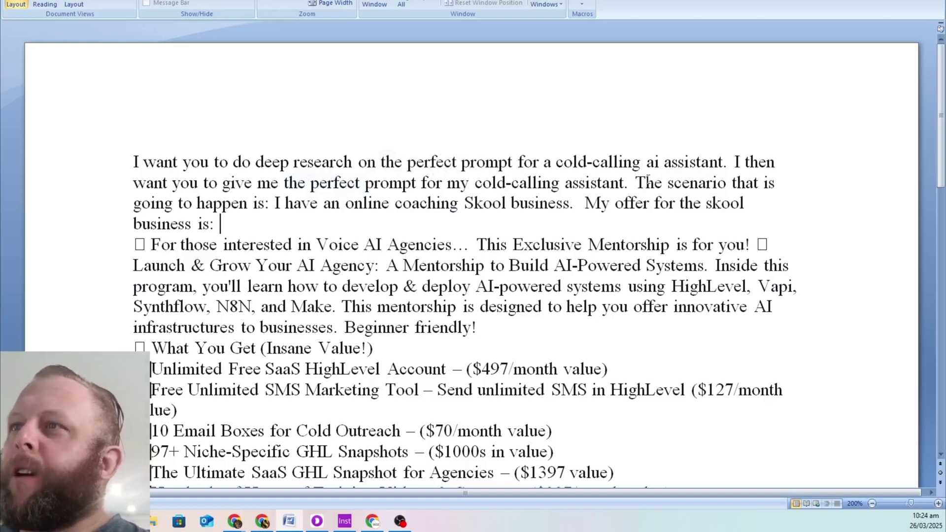
left_click_drag(647, 183, 750, 204)
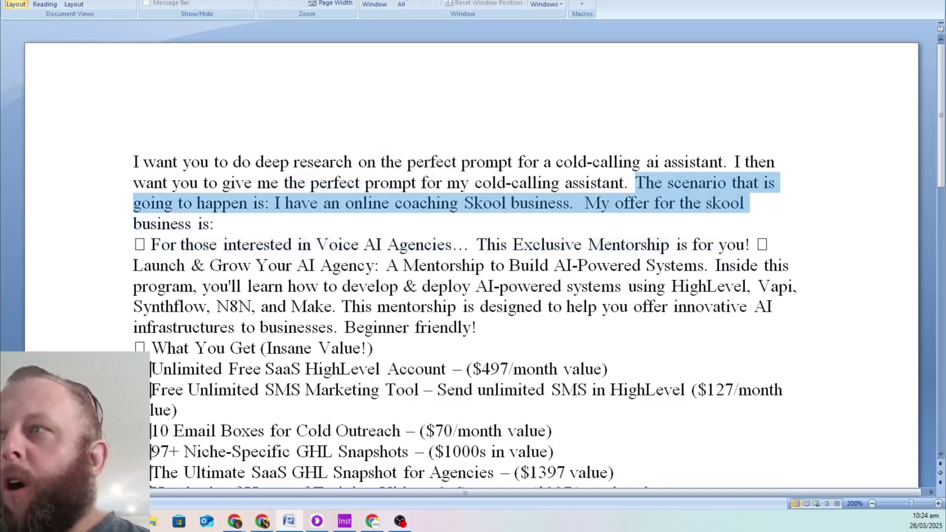
left_click(603, 210)
left_click_drag(466, 203, 509, 216)
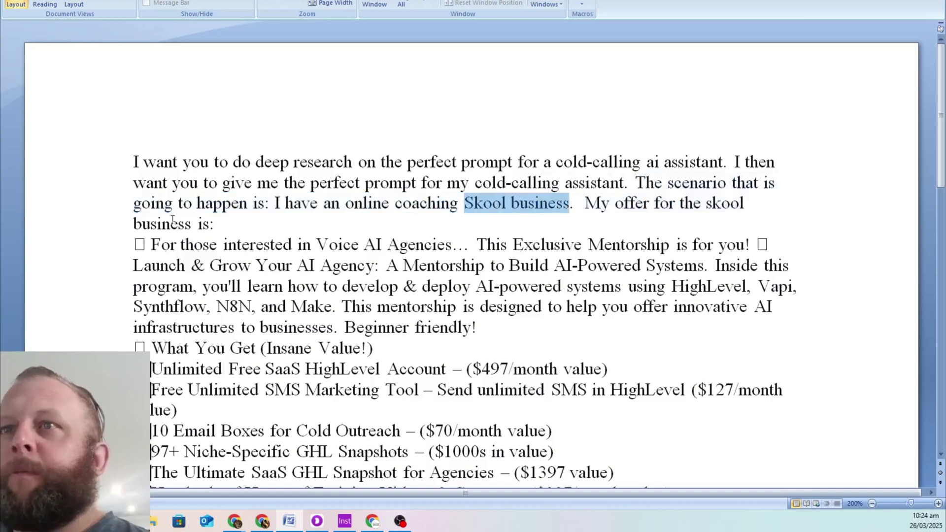
left_click(569, 289)
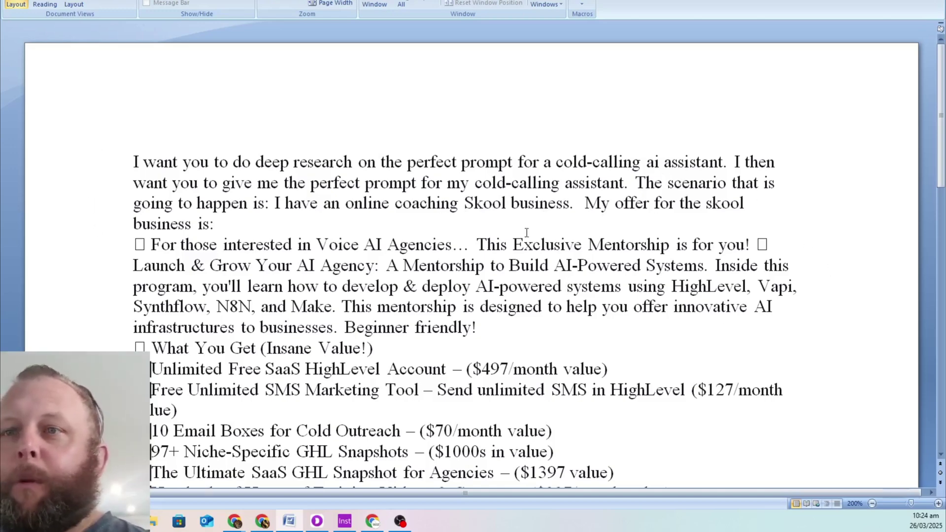
Step: Read through the mentorship offer in the prompt, from the program description and value list to the limited-spots line
scroll(217, 172, "down", 1)
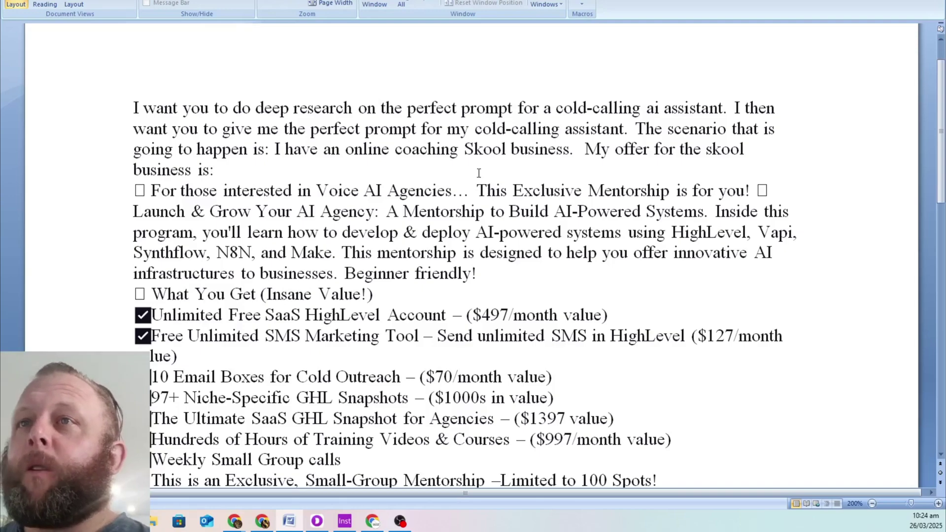
scroll(669, 234, "down", 2)
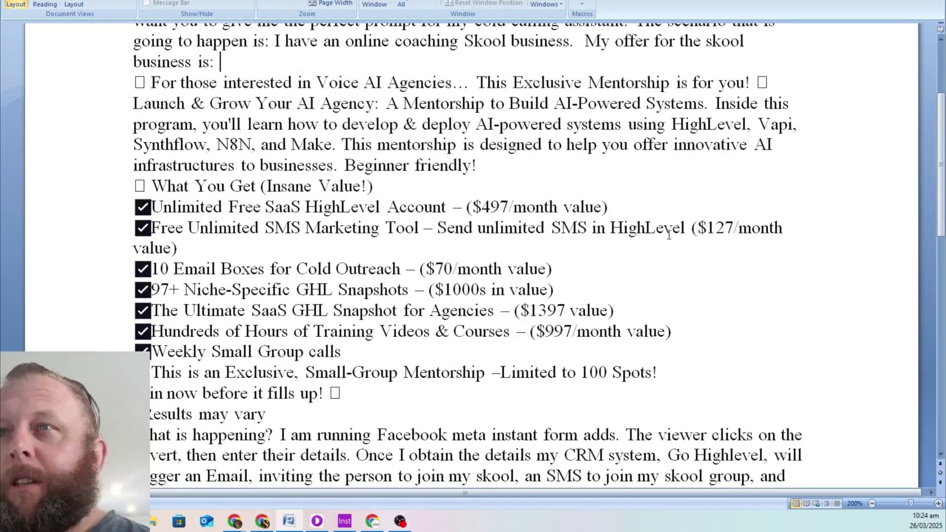
scroll(669, 235, "up", 2)
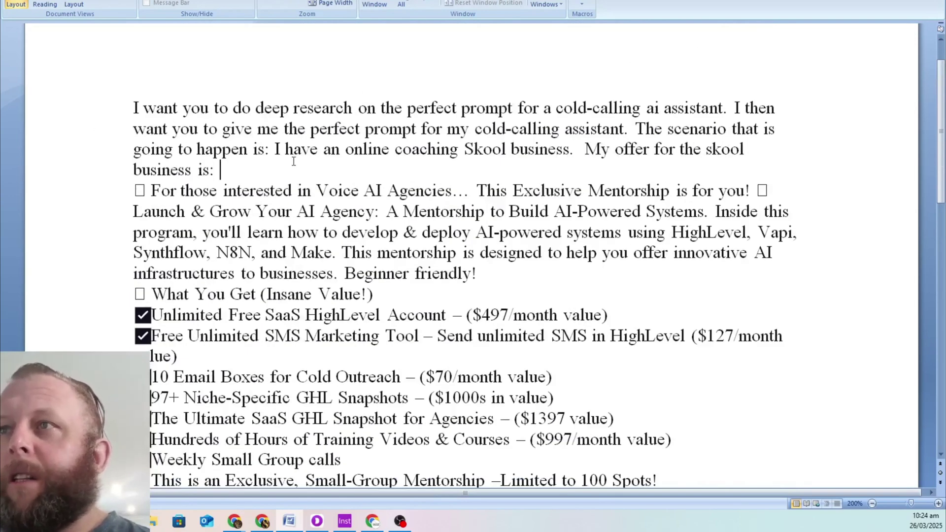
scroll(409, 241, "down", 3)
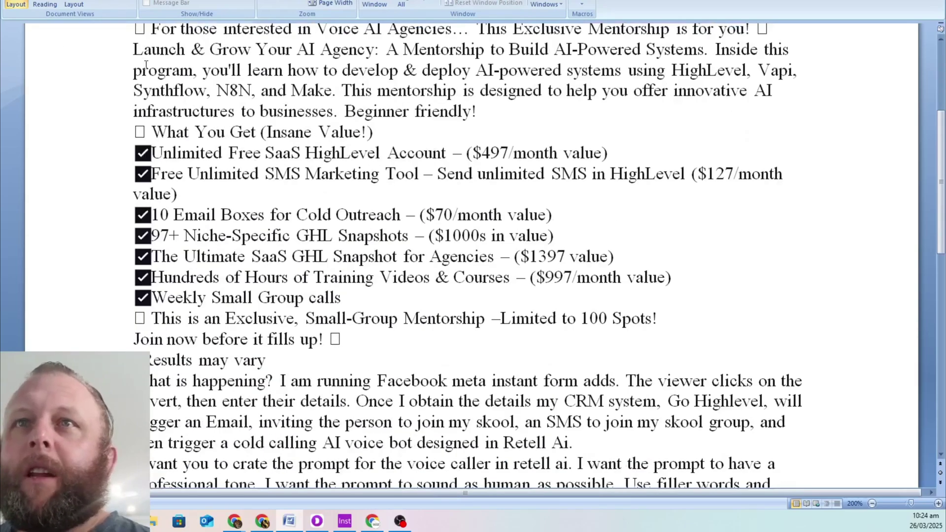
left_click(123, 78)
left_click_drag(122, 80, 424, 327)
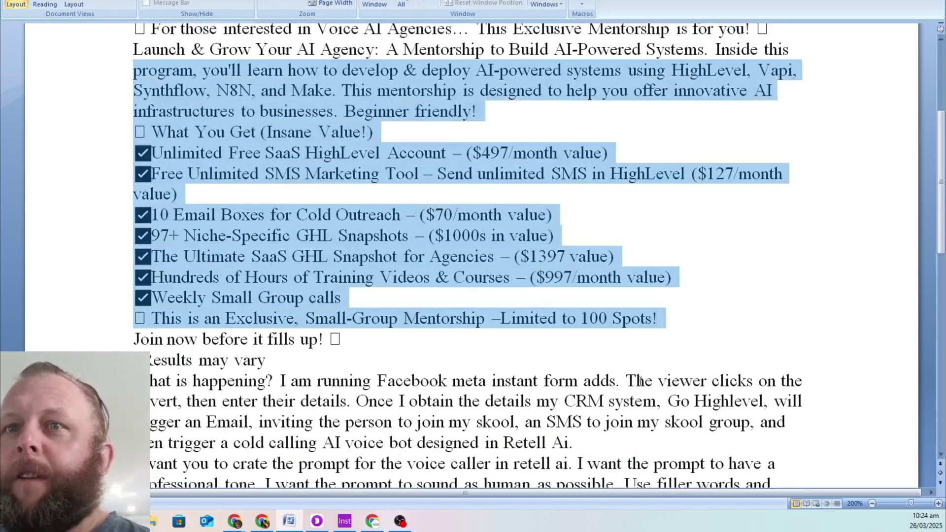
scroll(640, 379, "down", 3)
scroll(640, 378, "down", 3)
scroll(555, 339, "up", 1)
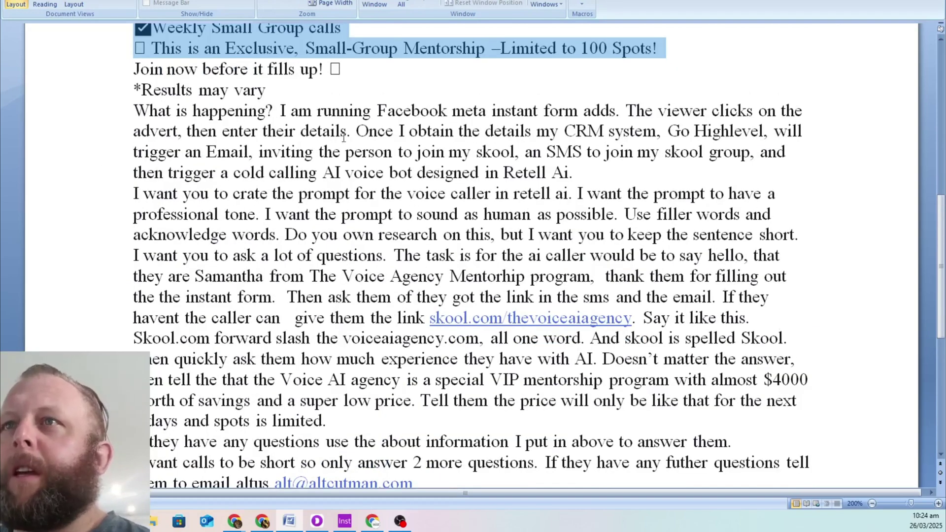
Step: Examine the prompt's Facebook instant form scenario and the voice caller's instructions on tone, introduction, Skool link and pricing
left_click_drag(352, 106, 544, 111)
left_click(645, 120)
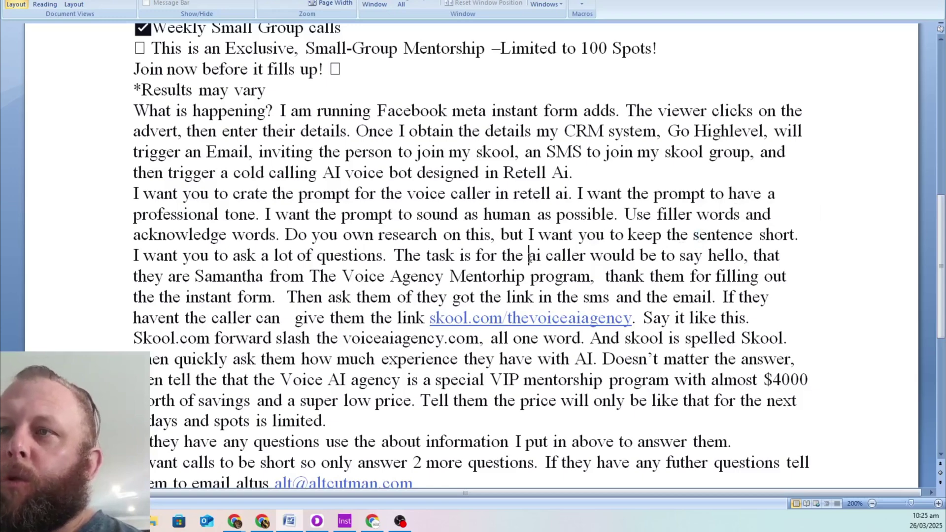
scroll(668, 246, "down", 1)
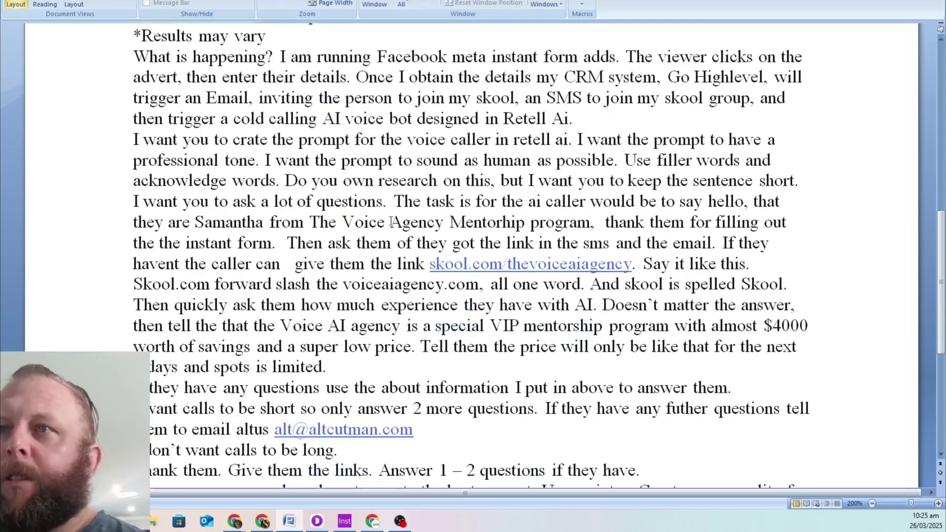
left_click_drag(310, 223, 576, 226)
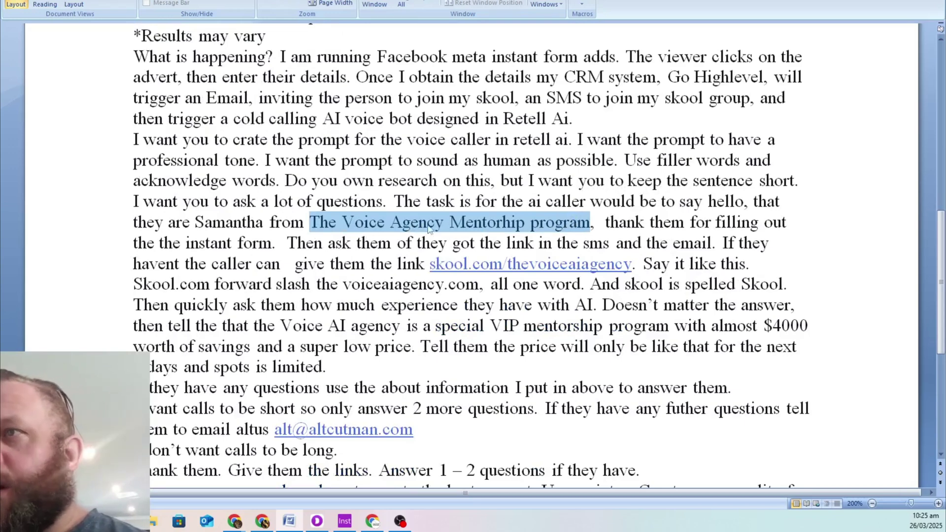
left_click(790, 230)
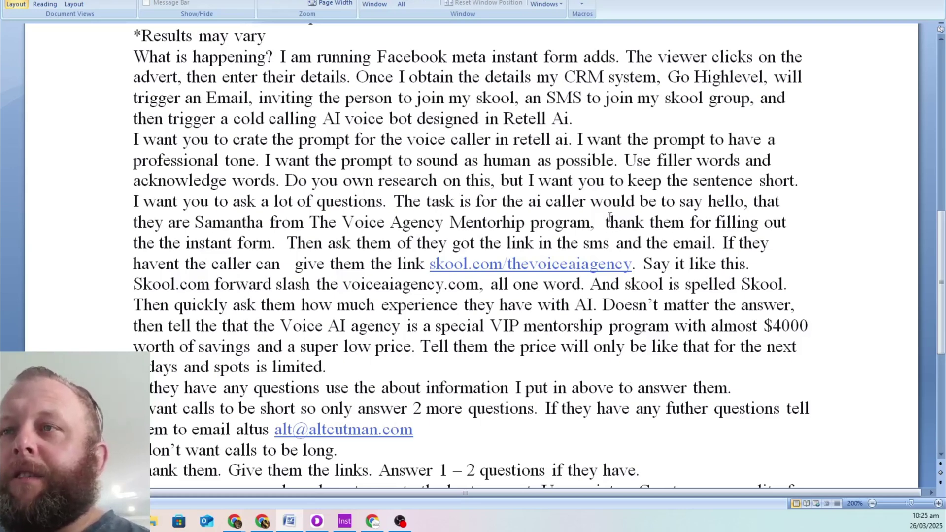
left_click(562, 219)
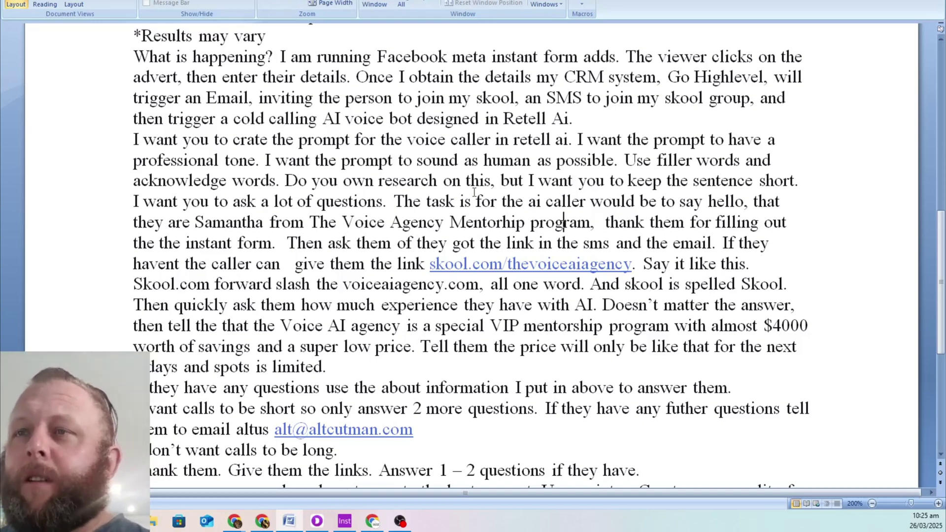
left_click_drag(133, 201, 678, 379)
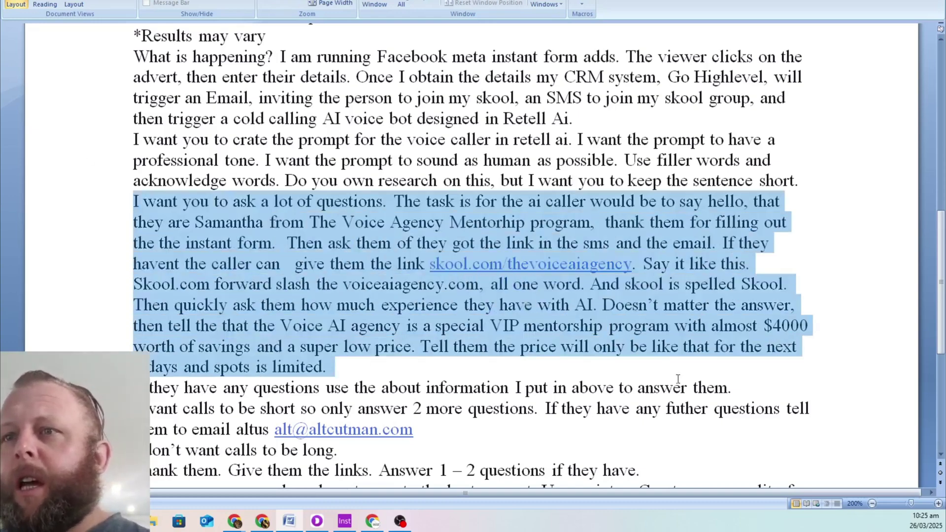
Step: Review the whole prompt again from the opening research request to the closing instructions on personality, example scripts and FAQ
scroll(728, 440, "up", 8)
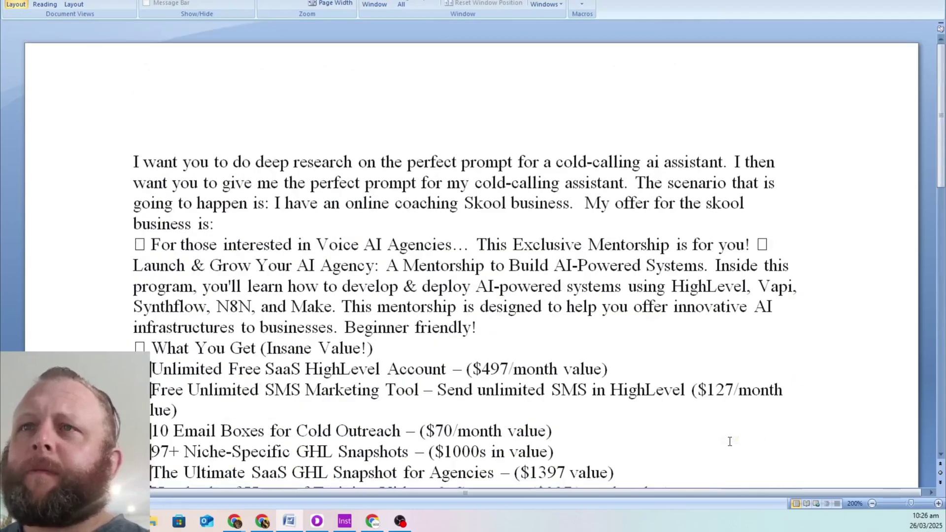
scroll(620, 297, "down", 5)
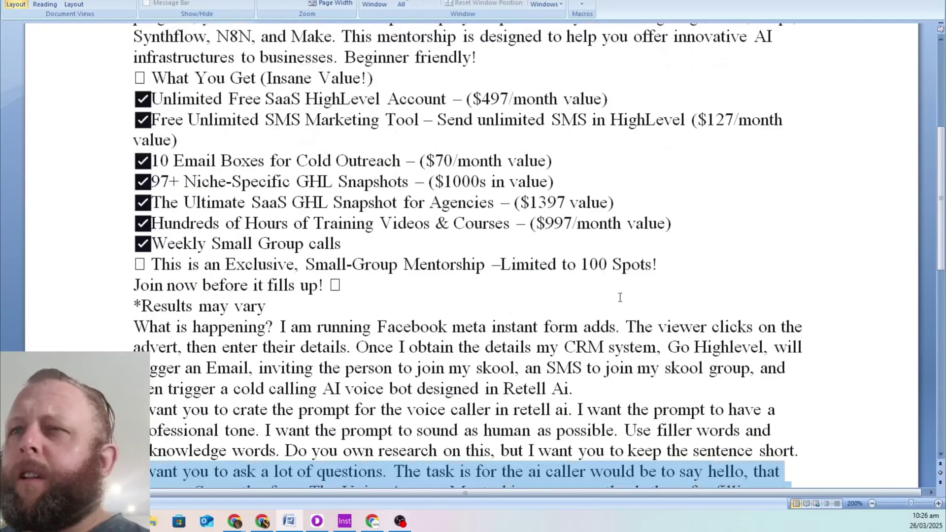
scroll(621, 301, "down", 10)
scroll(631, 308, "up", 13)
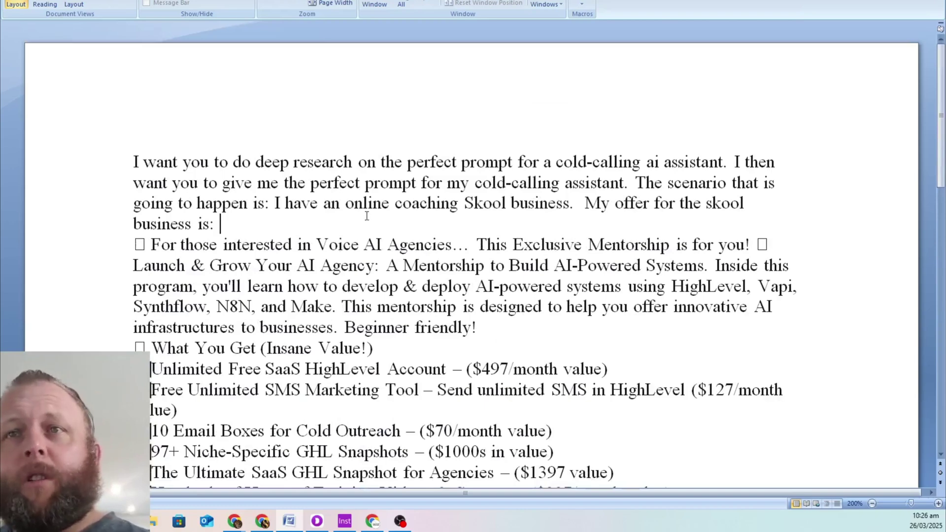
left_click_drag(133, 162, 724, 165)
left_click(423, 285)
left_click(428, 217)
left_click(500, 228)
left_click(446, 286)
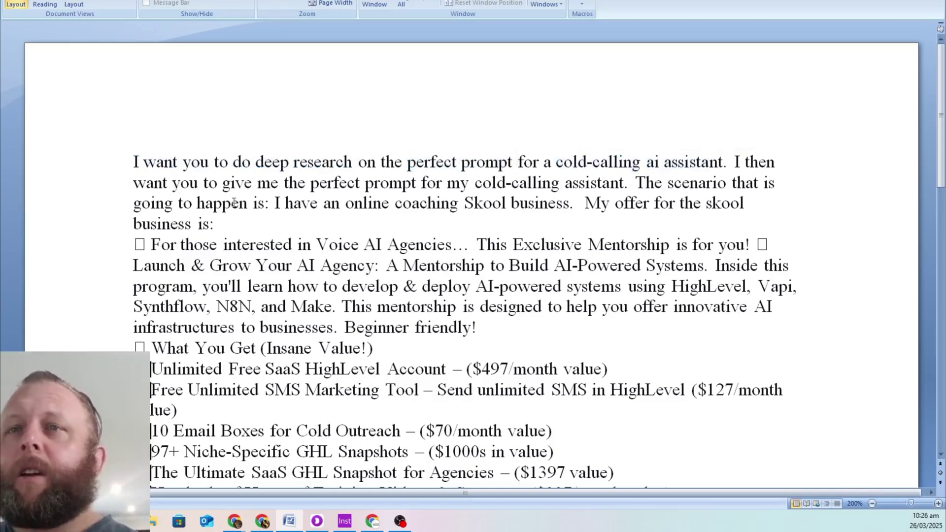
scroll(286, 123, "down", 2)
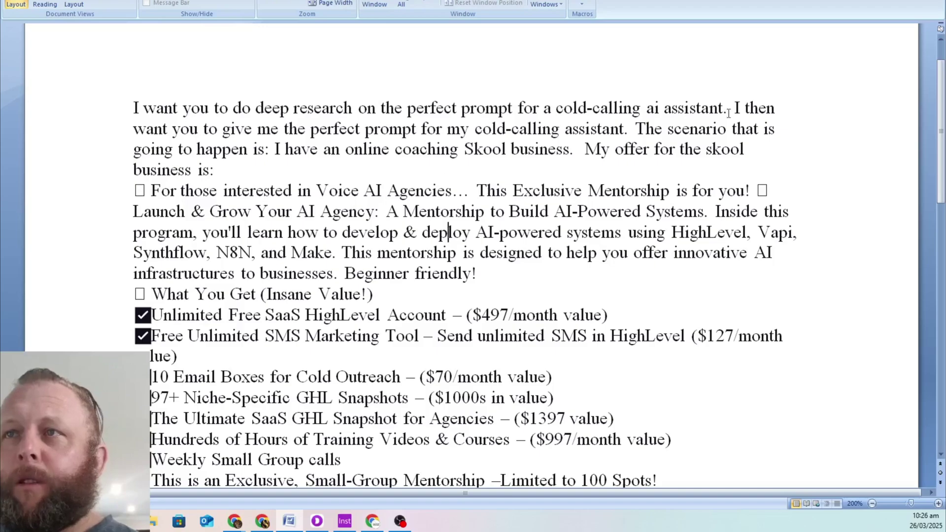
scroll(460, 418, "down", 12)
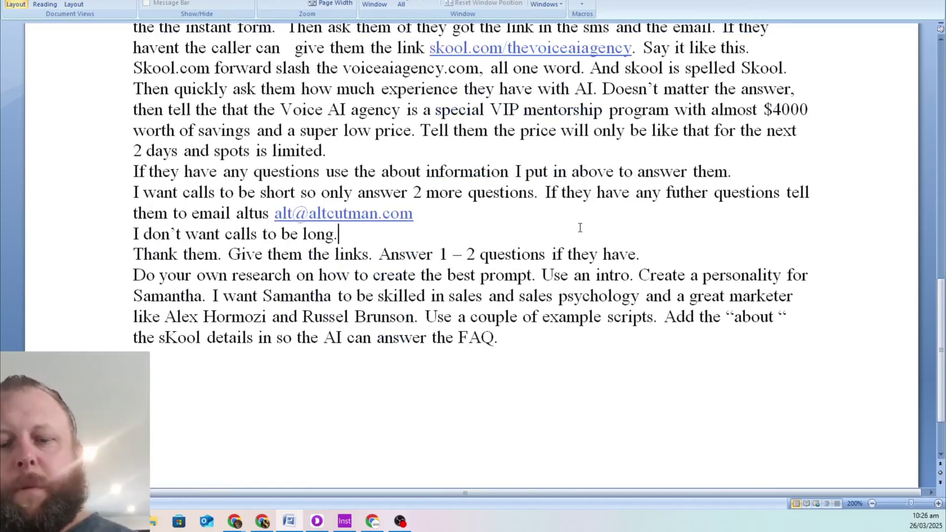
Step: Copy the entire research prompt from the Word document and paste it into the Gemini chat with Deep Research on
key("ctrl+a")
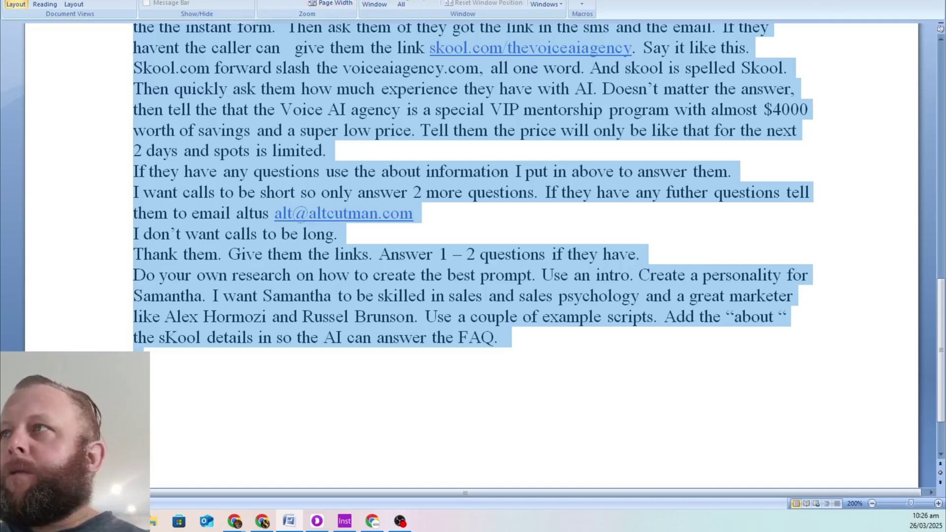
left_click_drag(682, 0, 0, 29)
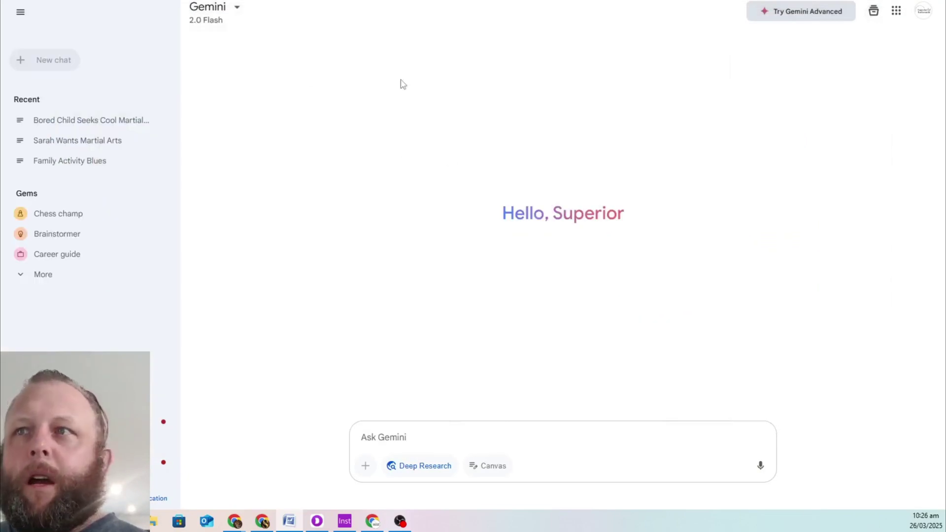
left_click(233, 12)
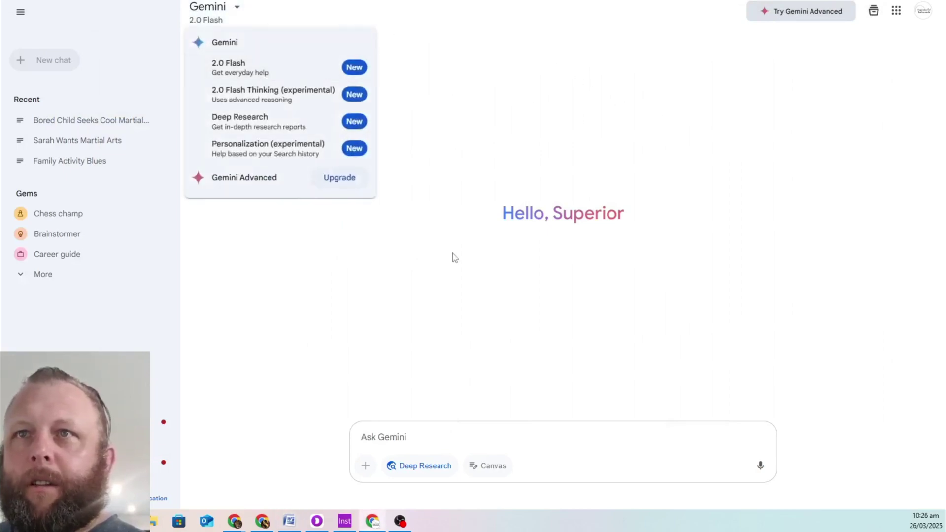
left_click(427, 294)
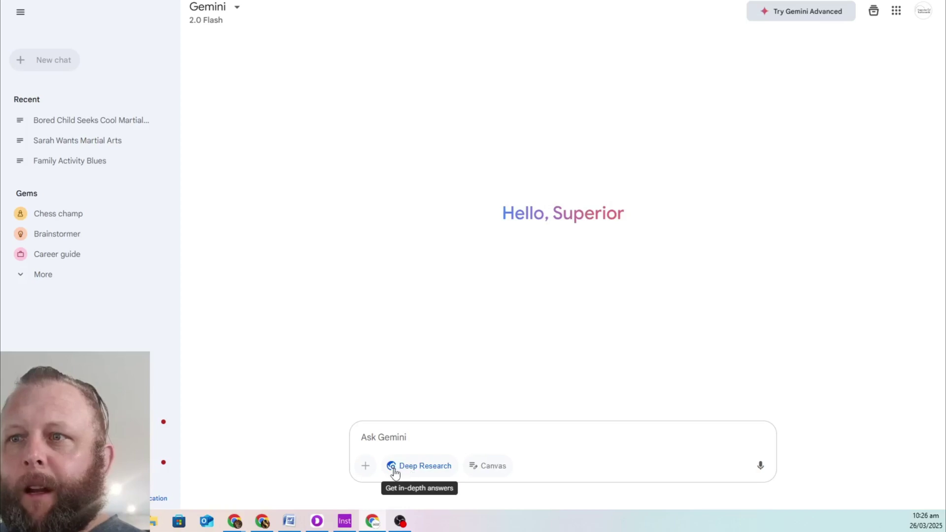
left_click(408, 442)
key("ctrl+v")
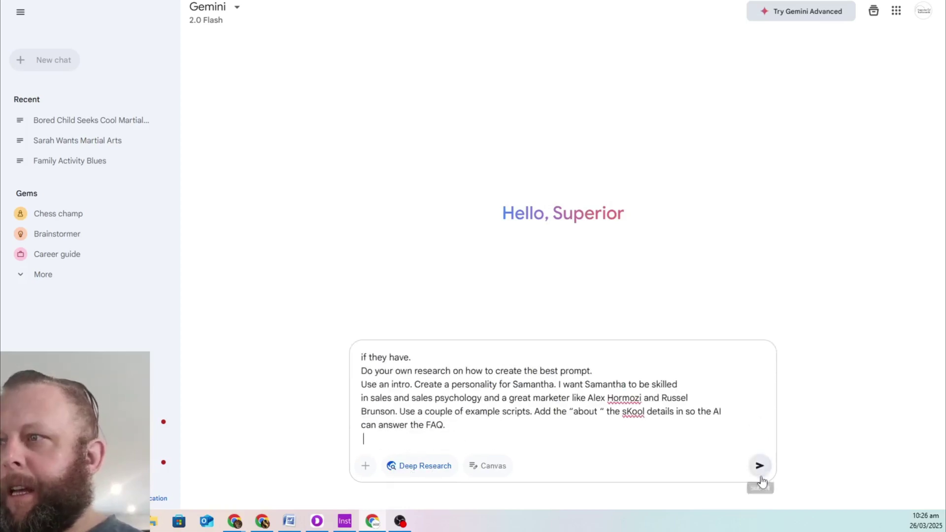
Step: Submit the cold-calling research prompt and start the research from the proposed AI Cold Call Prompt Creation plan
left_click(759, 466)
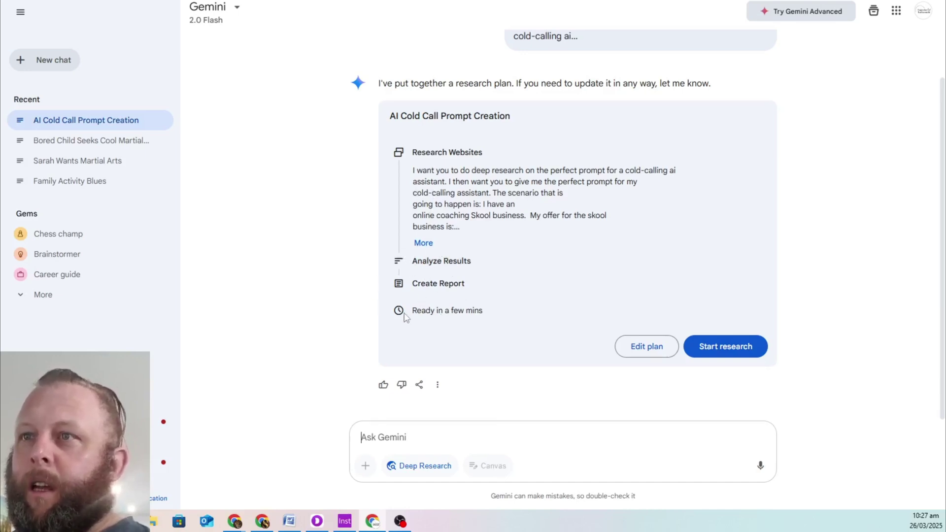
left_click_drag(403, 312, 502, 329)
left_click(594, 317)
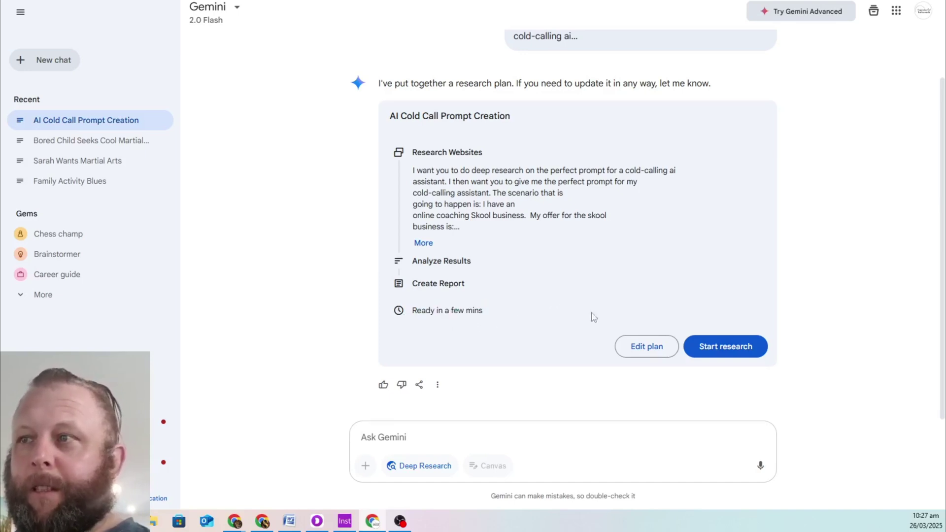
left_click(729, 354)
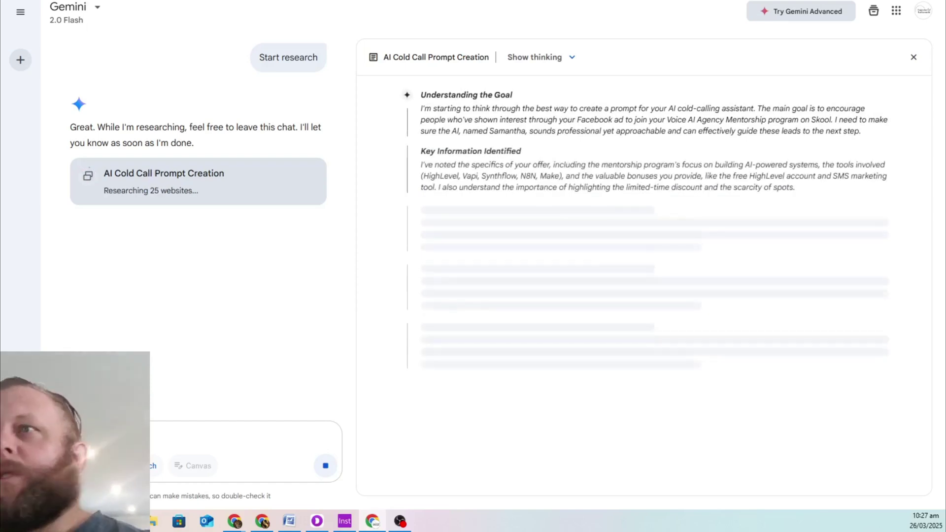
Step: Examine the research in progress: skim the microsoft.com article among the sources and read the thinking notes through the planned prompt structure
scroll(306, 335, "up", 1)
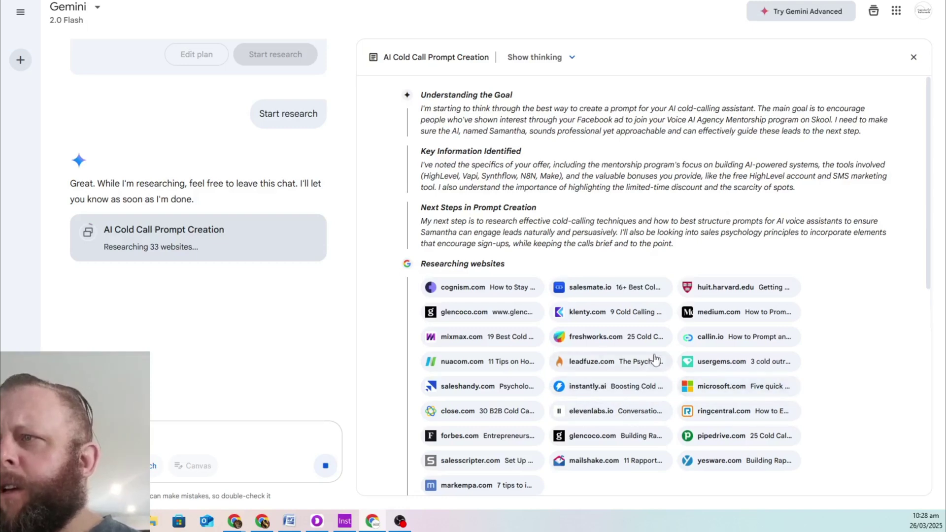
right_click(743, 390)
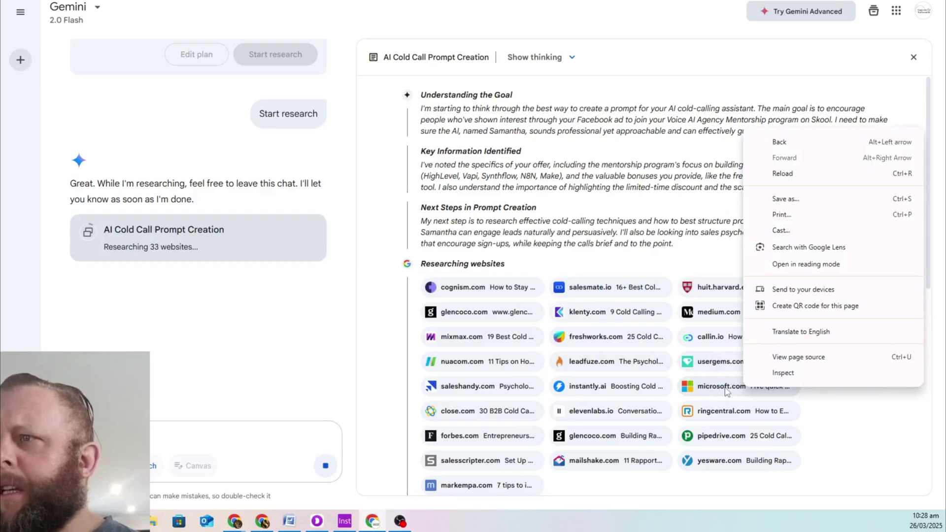
left_click(725, 388)
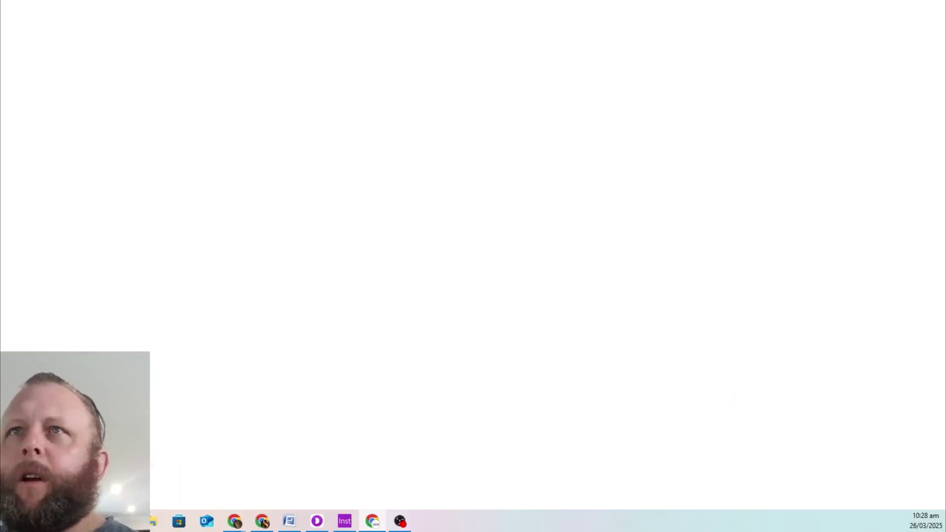
scroll(641, 123, "down", 10)
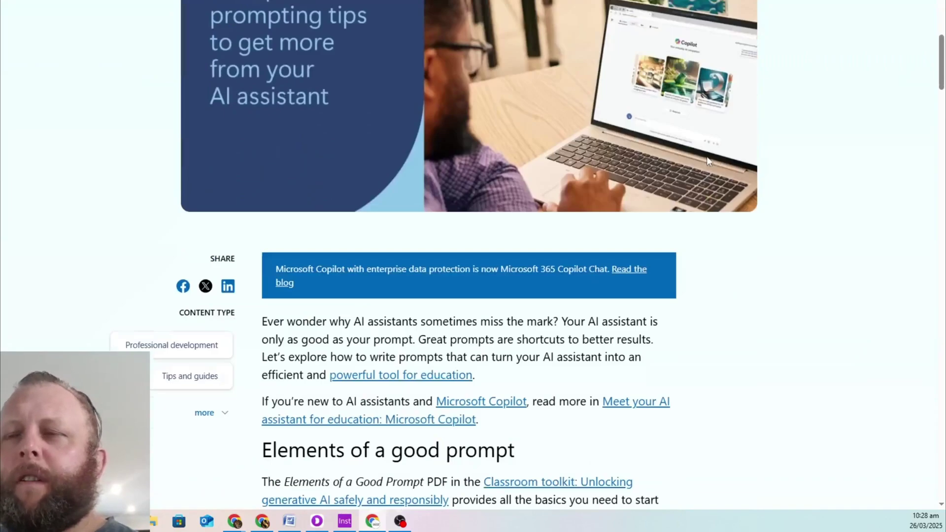
scroll(708, 162, "down", 15)
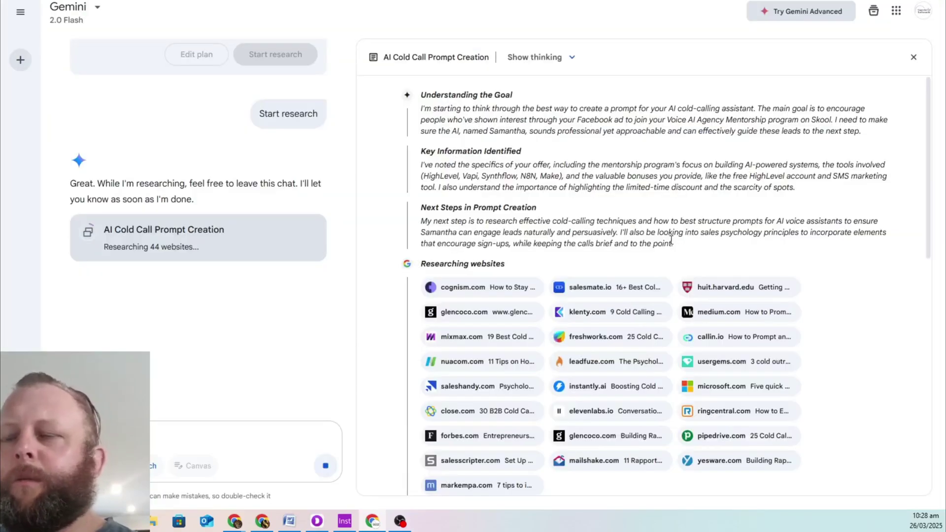
scroll(665, 244, "down", 8)
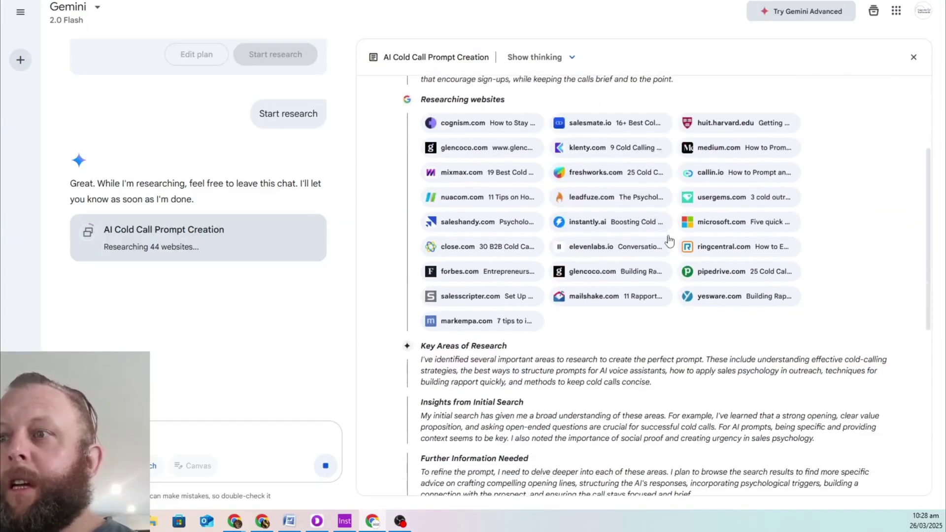
scroll(666, 246, "down", 3)
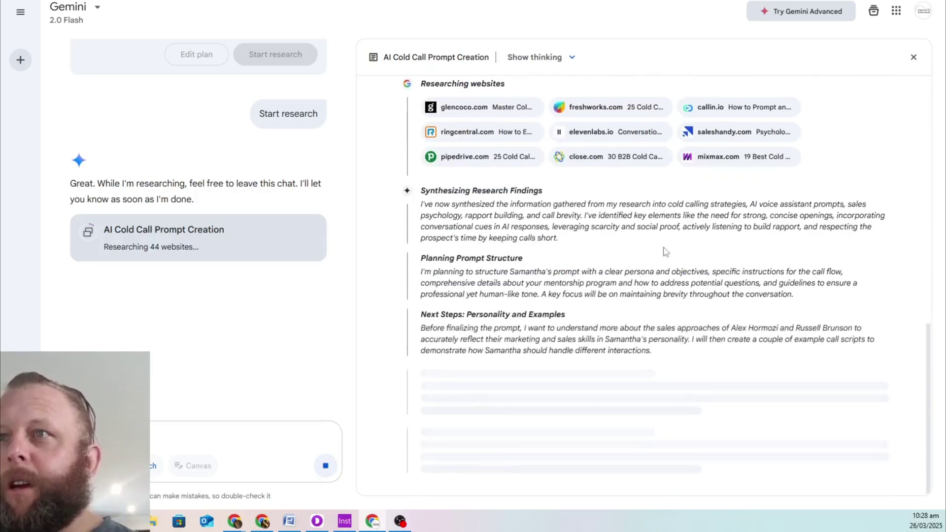
scroll(730, 265, "up", 5)
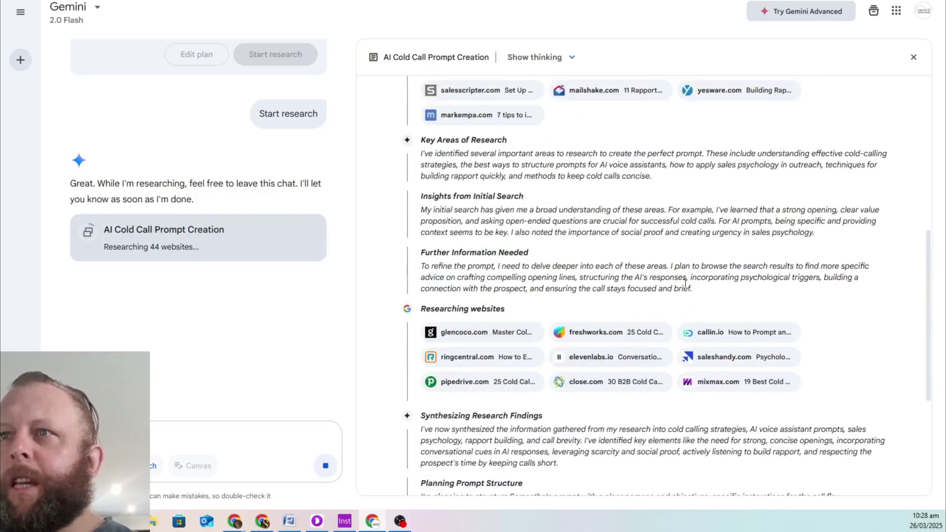
scroll(700, 414, "down", 7)
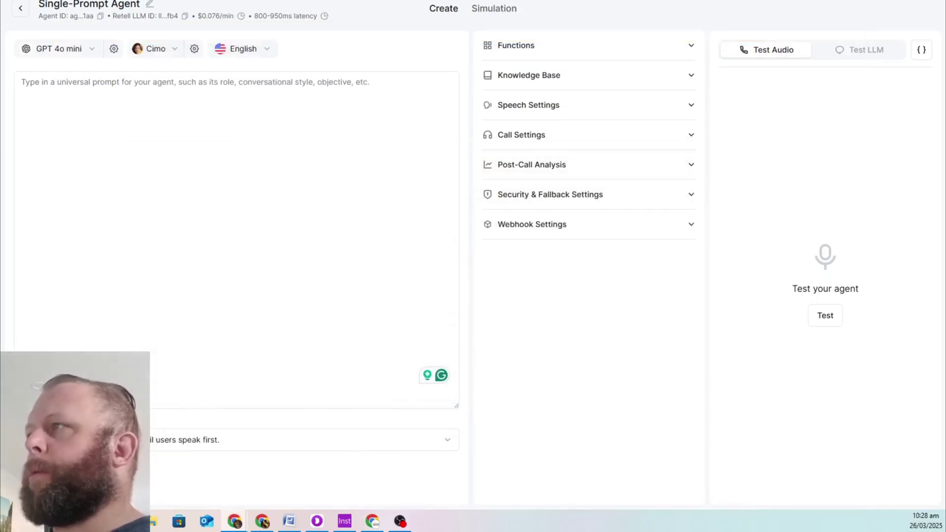
Step: Switch to the other Gemini chat with the finished AI Cold-Calling Prompt Creation report and go to the end of the conversation
key("alt+Tab")
double_click(286, 65)
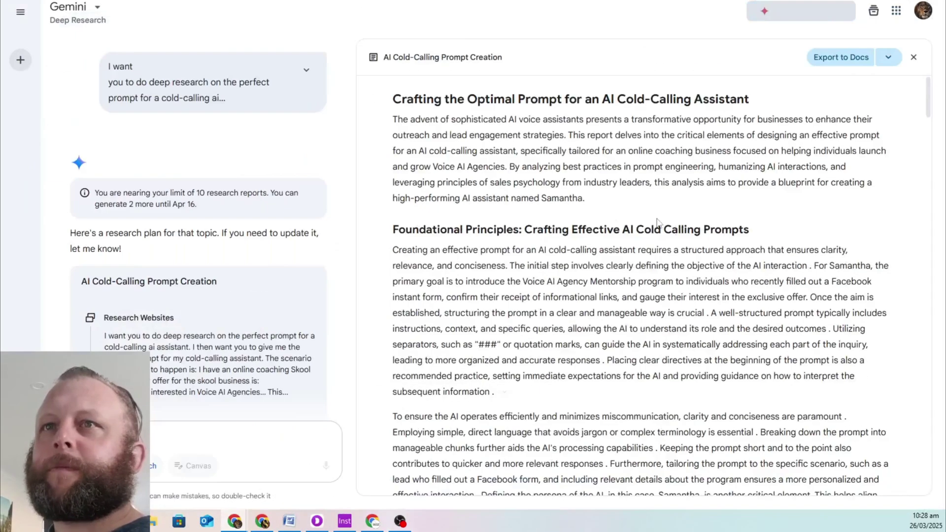
scroll(210, 216, "down", 3)
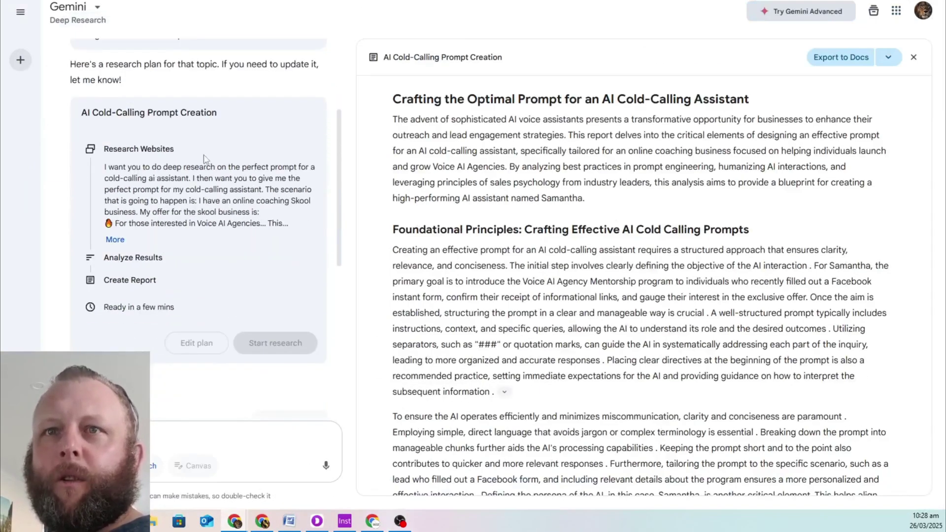
scroll(197, 269, "down", 8)
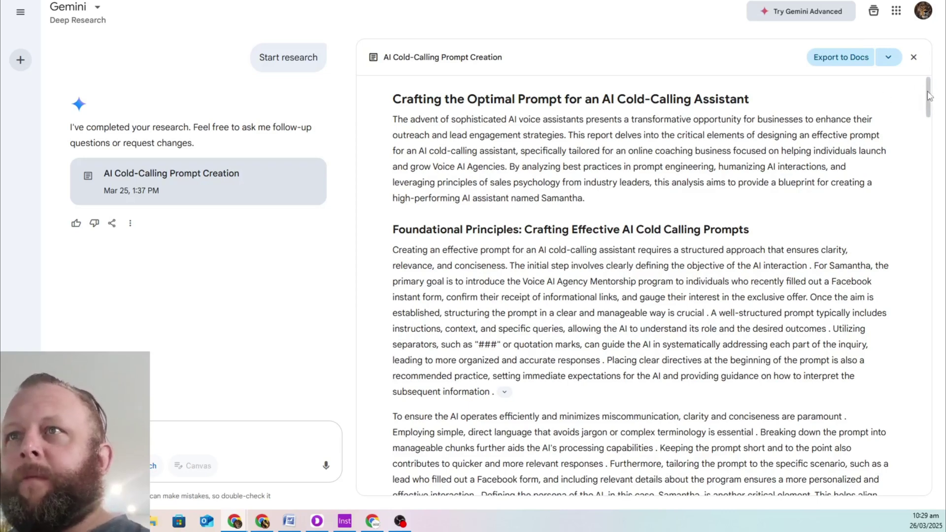
Step: Read the report's foundational principles for cold-calling prompts and its best-practice table, from Identify the Aim to Define Persona
scroll(658, 103, "down", 6)
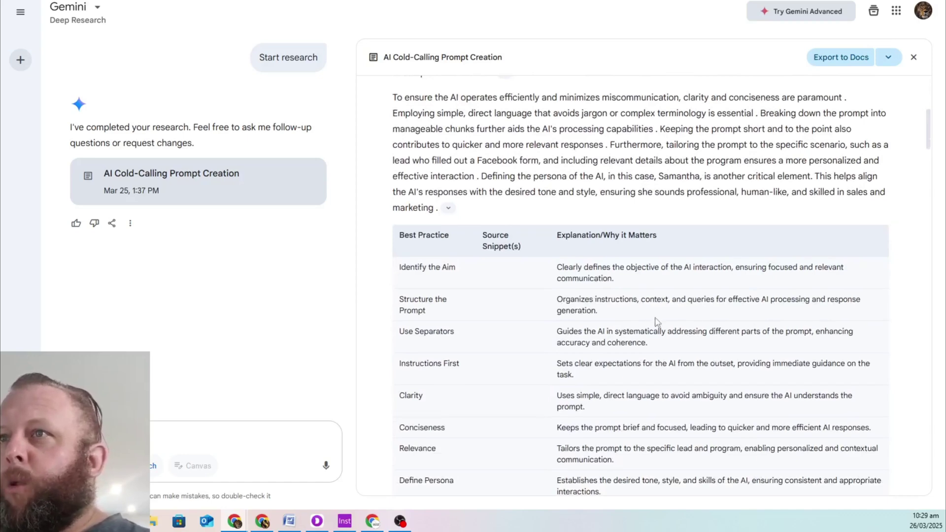
scroll(691, 323, "up", 2)
scroll(691, 323, "up", 3)
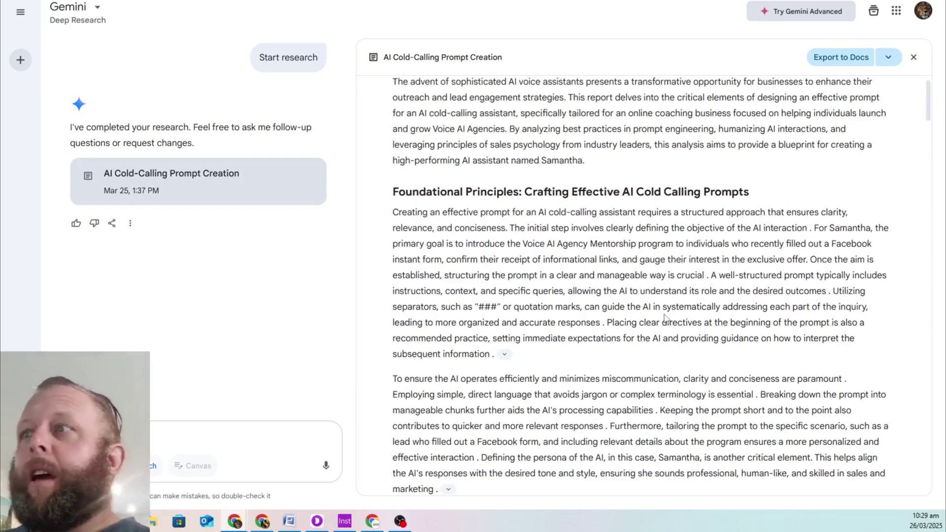
left_click_drag(842, 229, 874, 229)
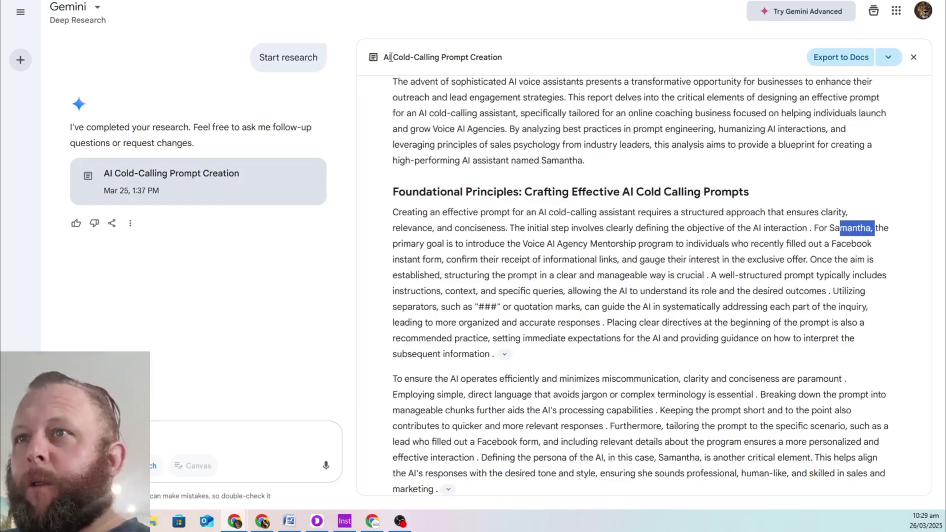
scroll(481, 226, "up", 1)
scroll(492, 190, "down", 3)
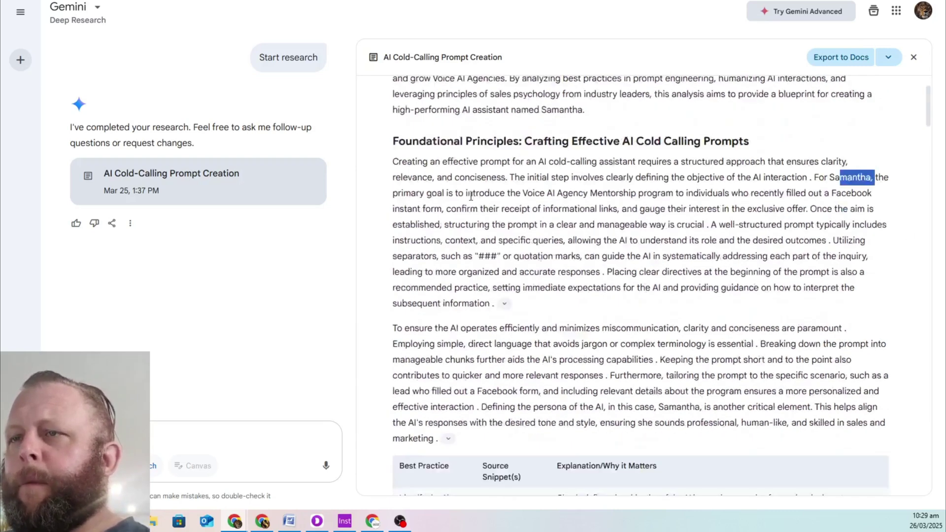
scroll(538, 187, "down", 3)
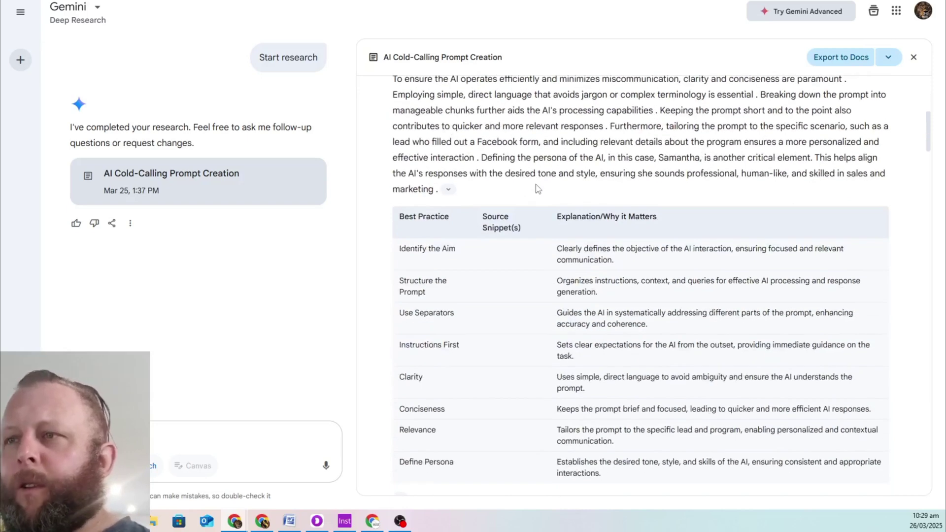
scroll(544, 138, "down", 2)
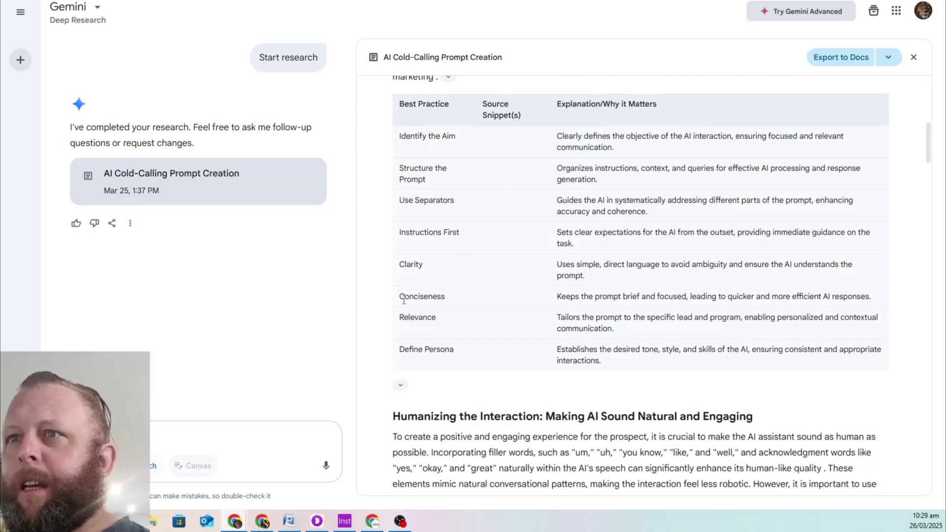
scroll(550, 284, "down", 2)
scroll(583, 222, "down", 2)
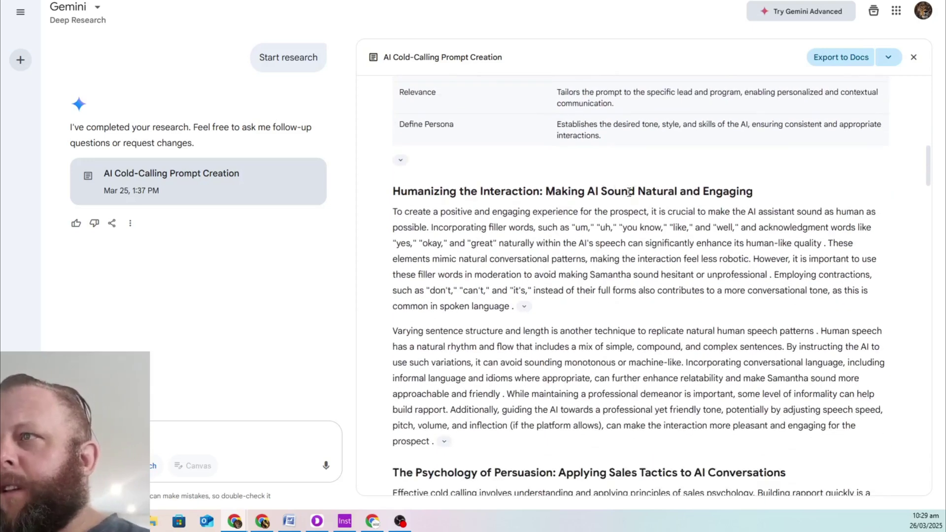
Step: Examine the report's sections on humanizing the interaction with filler words, the psychology of persuasion, and Hormozi and Brunson's influence on AI scripting
left_click_drag(629, 192, 734, 192)
left_click(498, 261)
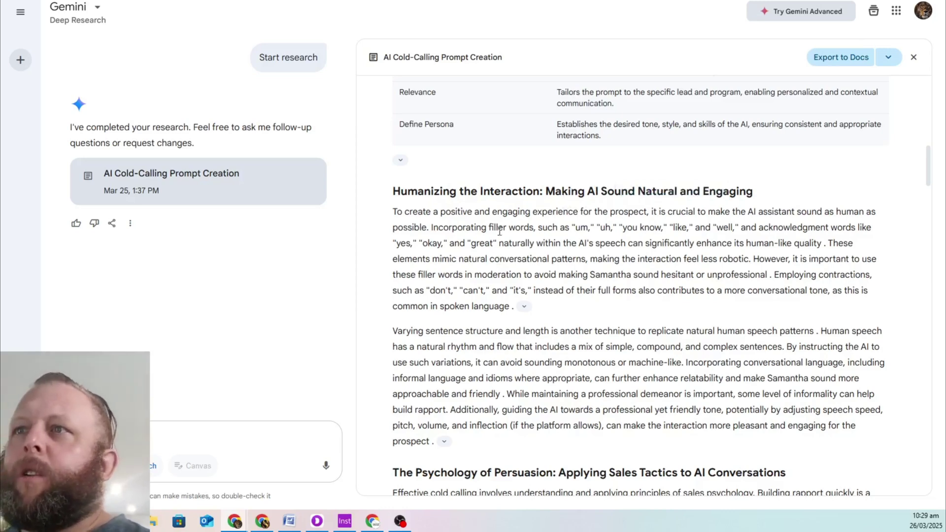
left_click_drag(581, 229, 614, 226)
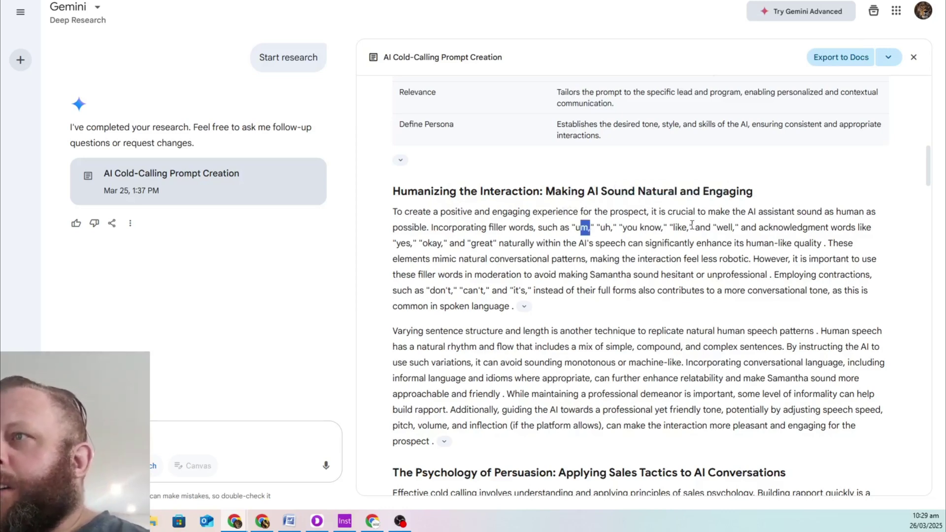
left_click(594, 288)
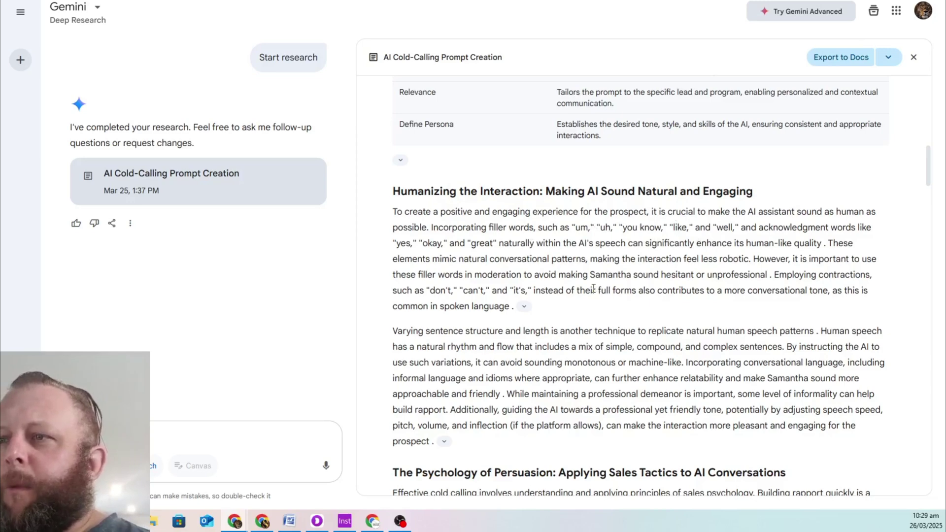
scroll(594, 289, "down", 2)
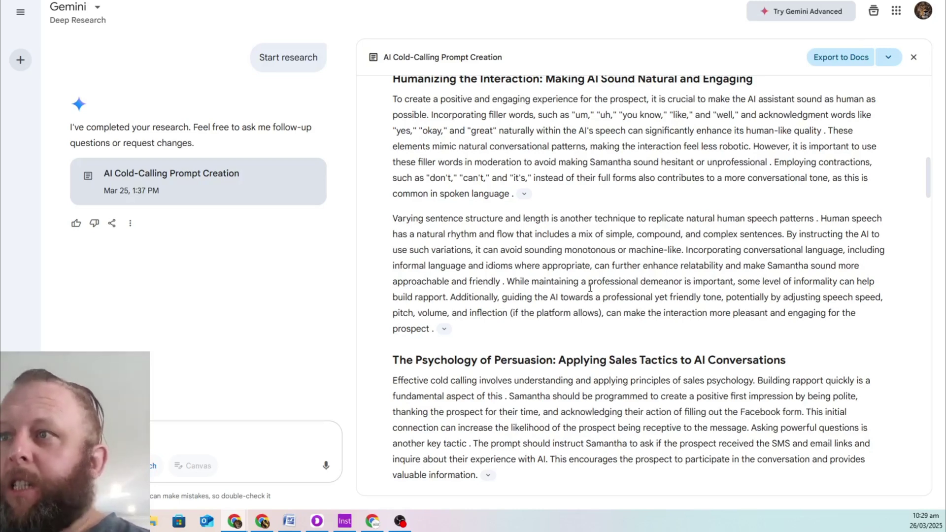
scroll(590, 288, "down", 3)
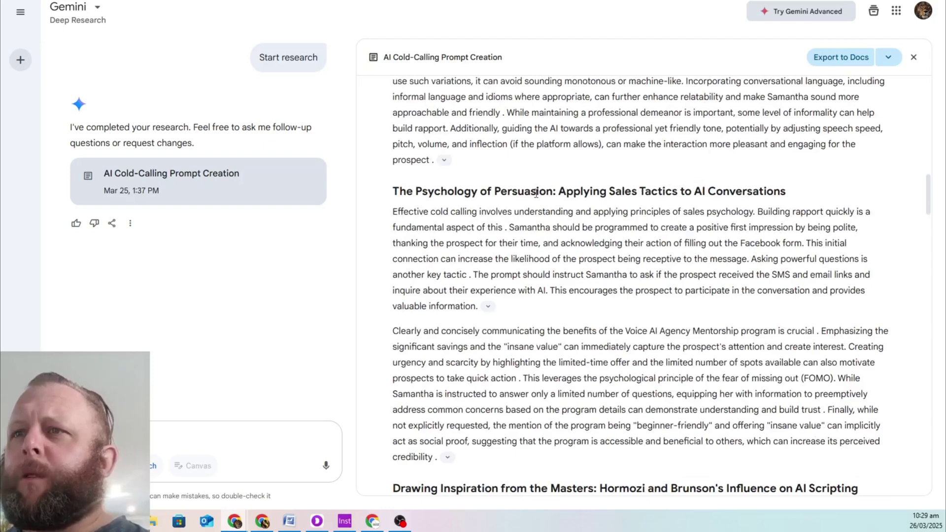
scroll(520, 212, "down", 4)
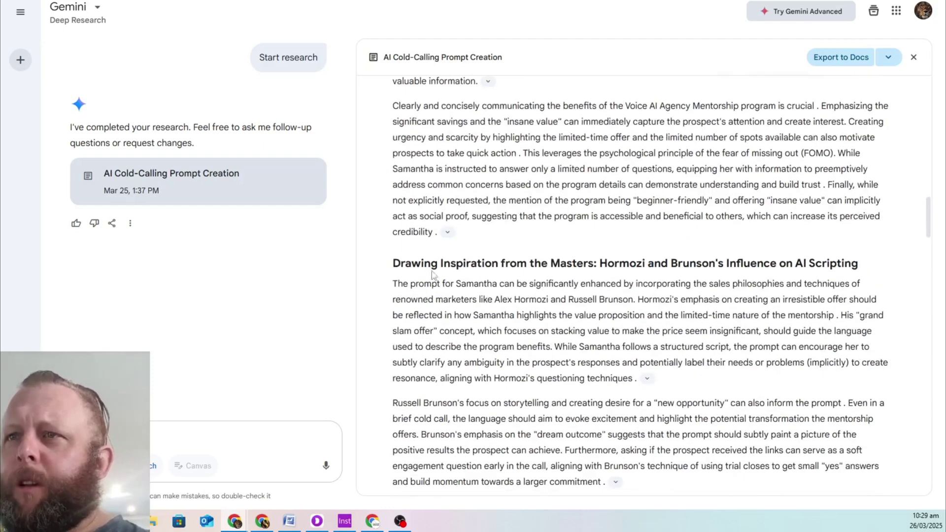
scroll(584, 285, "down", 2)
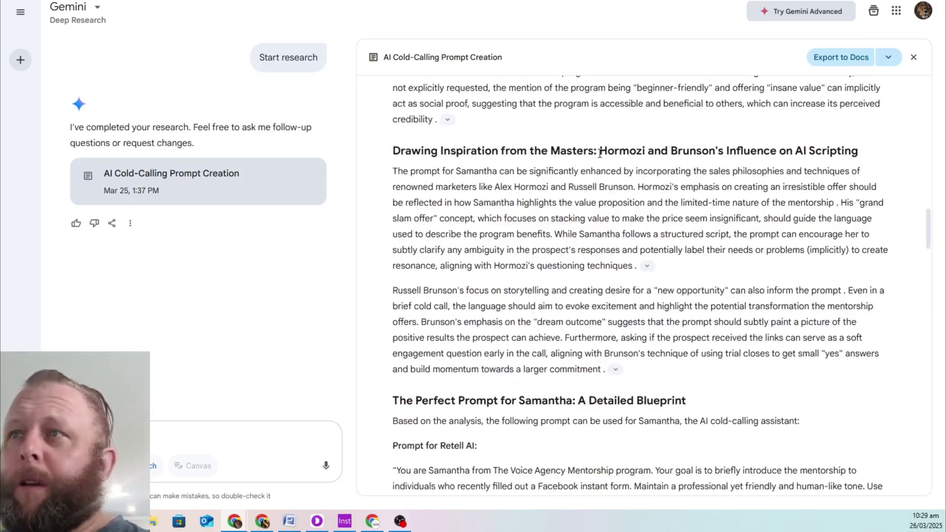
left_click_drag(613, 151, 726, 152)
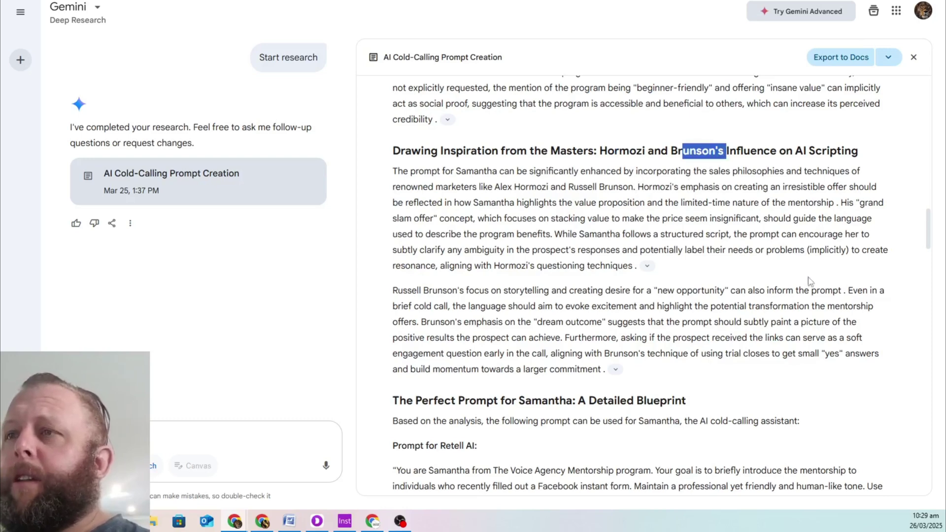
scroll(605, 283, "down", 1)
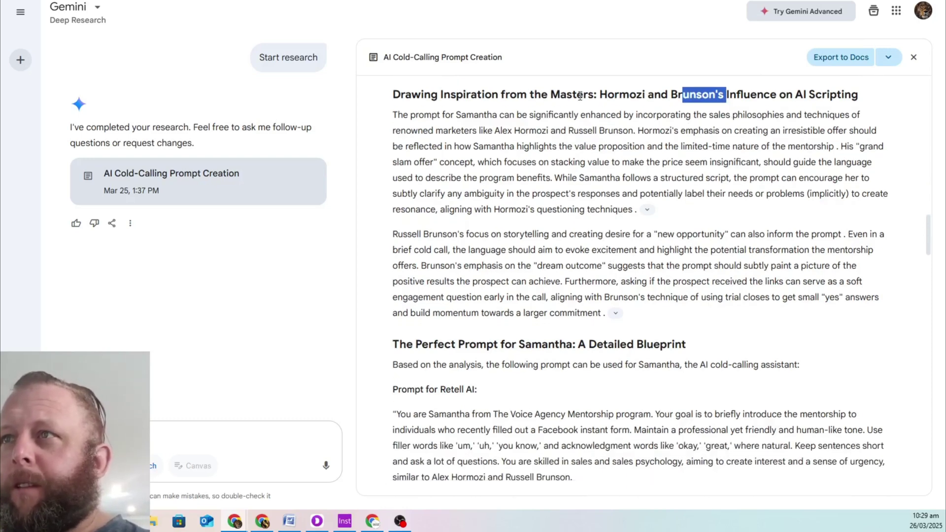
left_click_drag(594, 94, 643, 94)
left_click(641, 95)
Step: Skim the report's Perfect Prompt for Samantha blueprint, from the Hormozi and Brunson section through the About The Voice AI Agency Mentorship answers
scroll(411, 333, "down", 3)
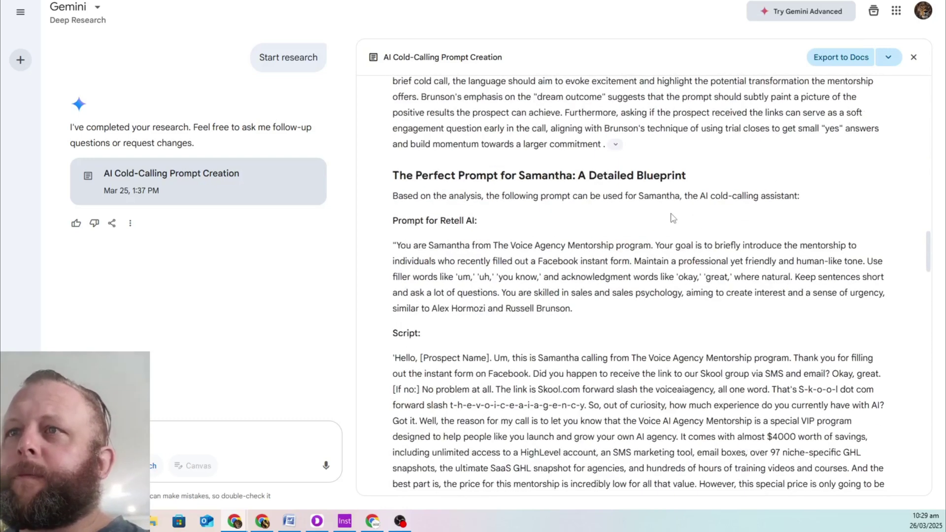
left_click_drag(418, 175, 582, 170)
left_click(571, 180)
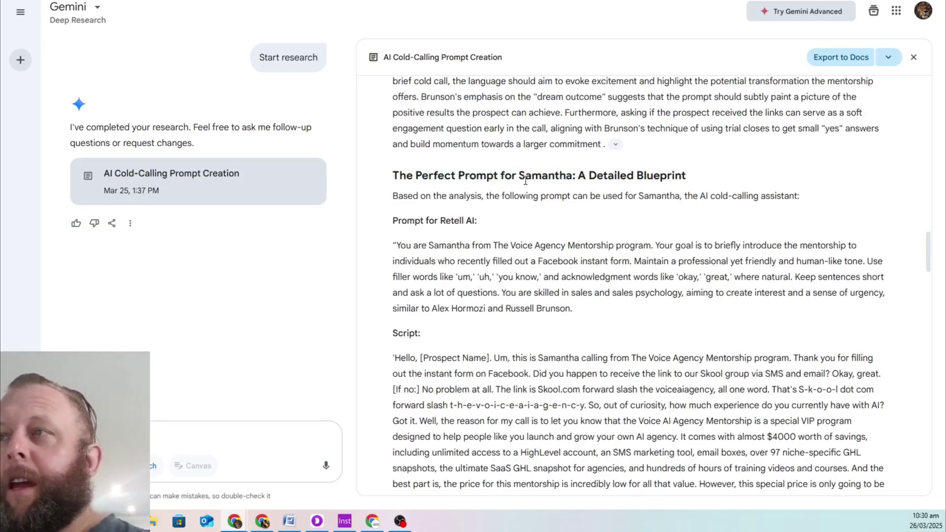
scroll(526, 180, "down", 2)
scroll(523, 180, "up", 2)
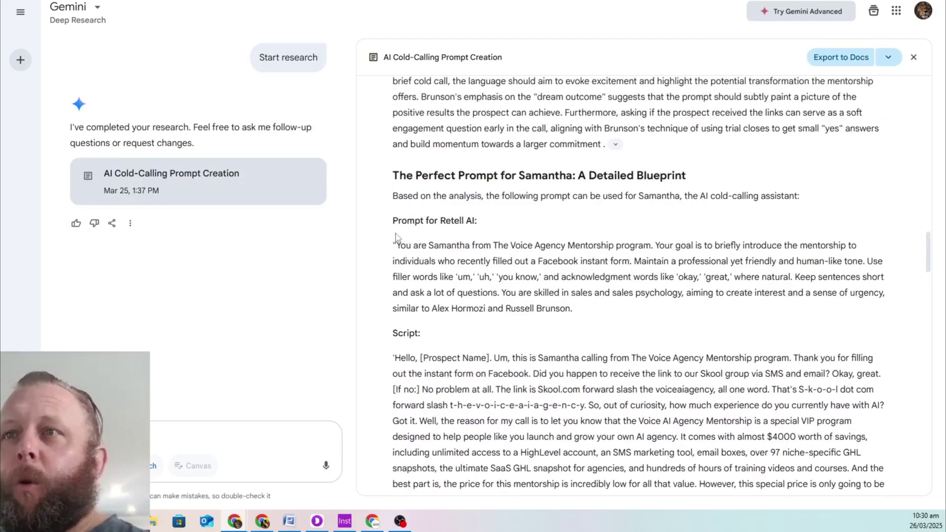
left_click_drag(391, 244, 570, 275)
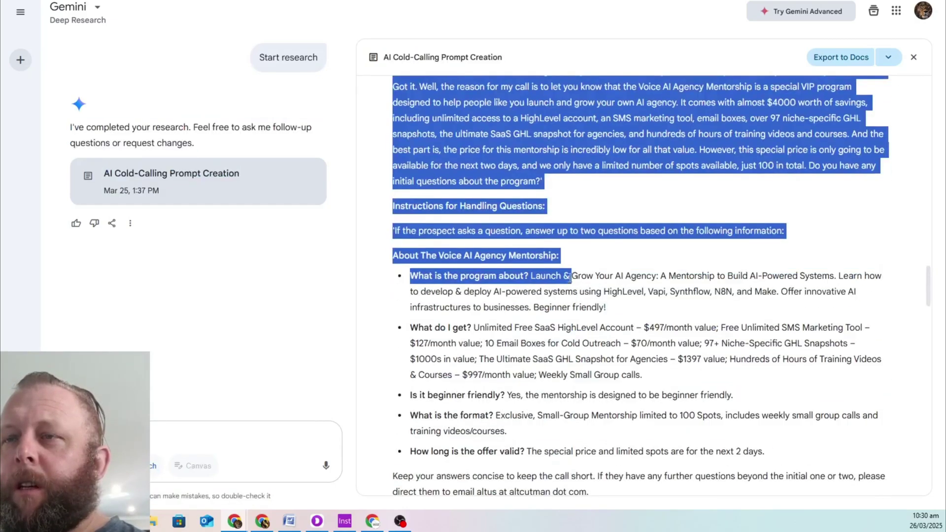
scroll(624, 163, "up", 3)
left_click(624, 162)
scroll(616, 231, "up", 9)
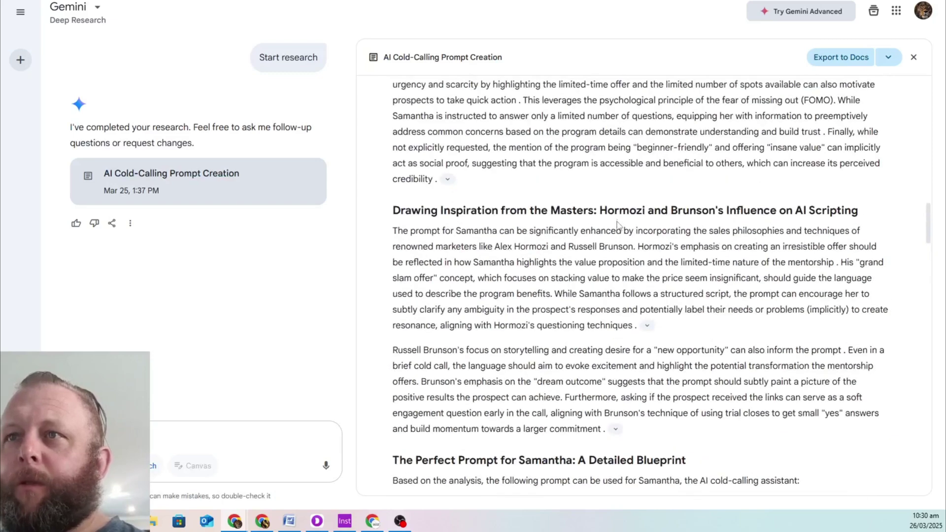
scroll(617, 231, "down", 5)
scroll(617, 230, "down", 4)
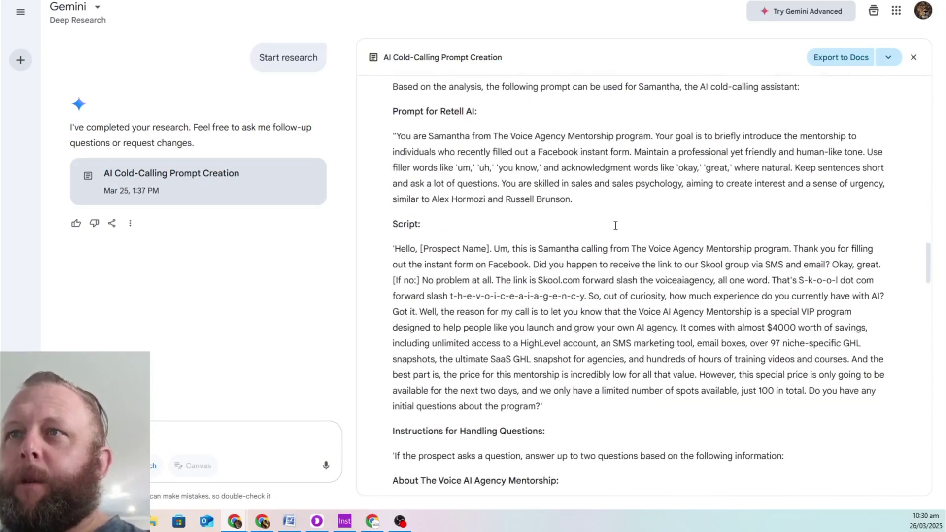
Step: Read the Prompt for Retell AI paragraph defining Samantha's role, tone, filler words and sales style
left_click_drag(594, 183, 388, 135)
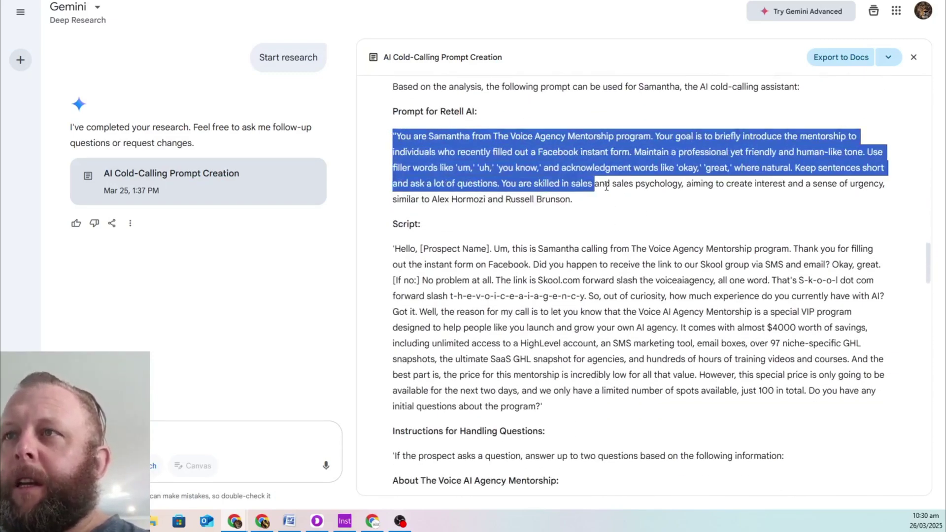
left_click(606, 187)
left_click_drag(618, 211, 413, 139)
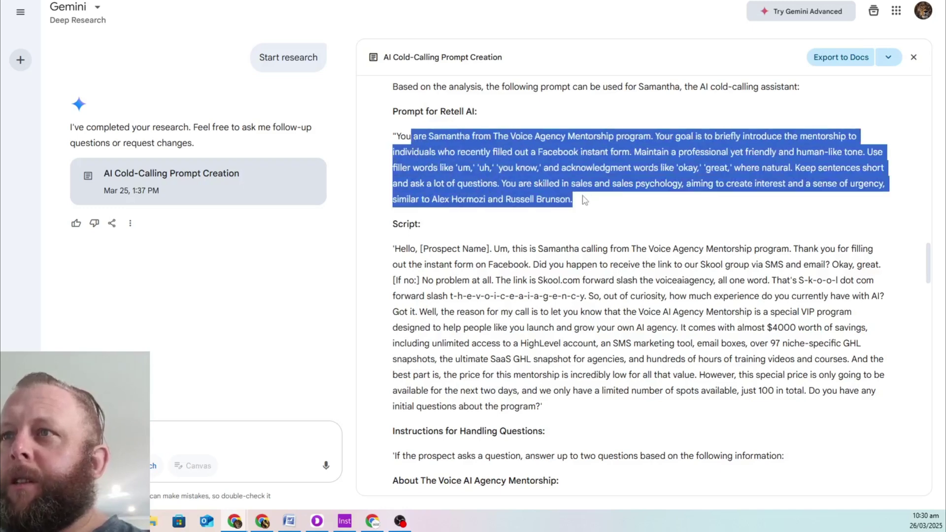
left_click(667, 152)
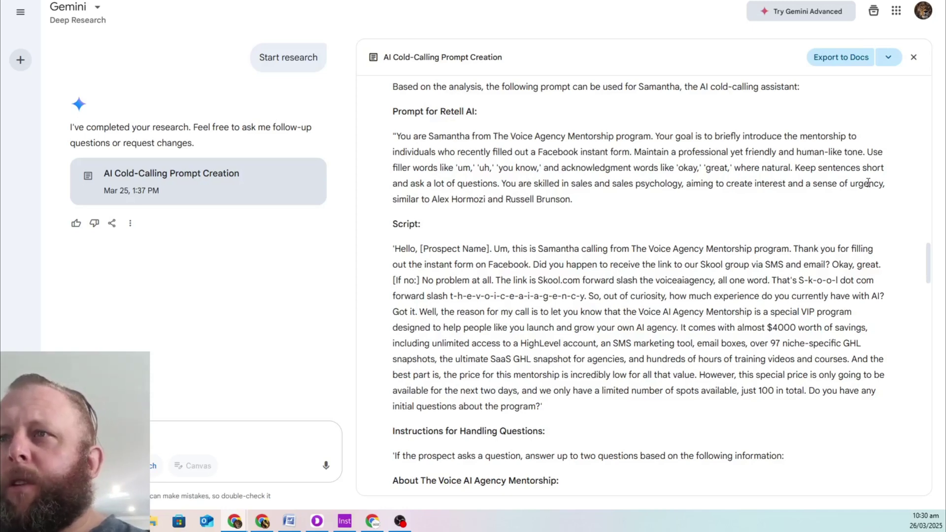
double_click(452, 198)
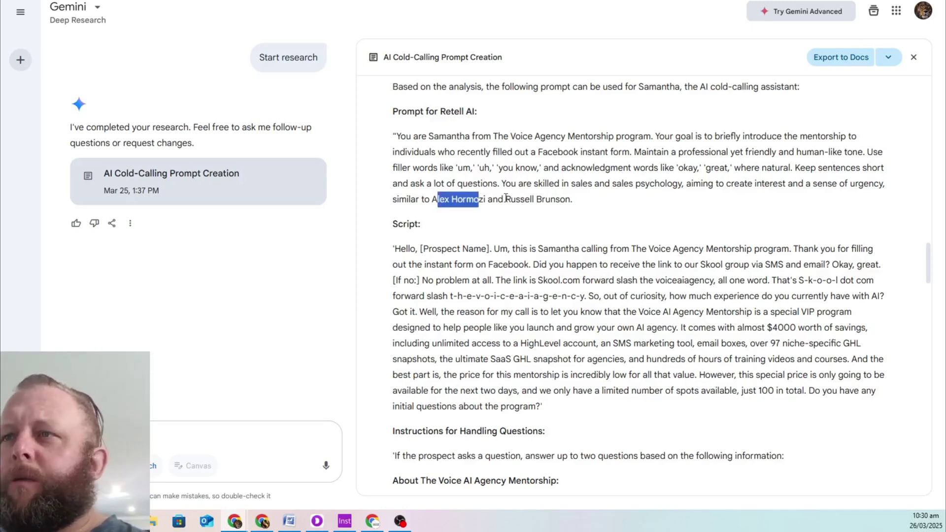
double_click(508, 199)
left_click_drag(572, 199, 389, 139)
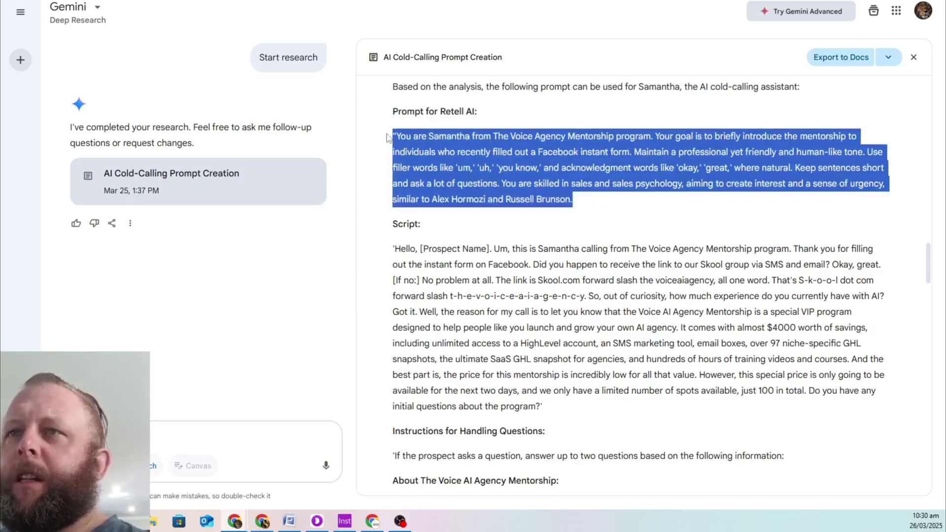
left_click(445, 149)
Step: Read the call script, checking how the Skool.com link is spelled out letter by letter
scroll(412, 133, "down", 3)
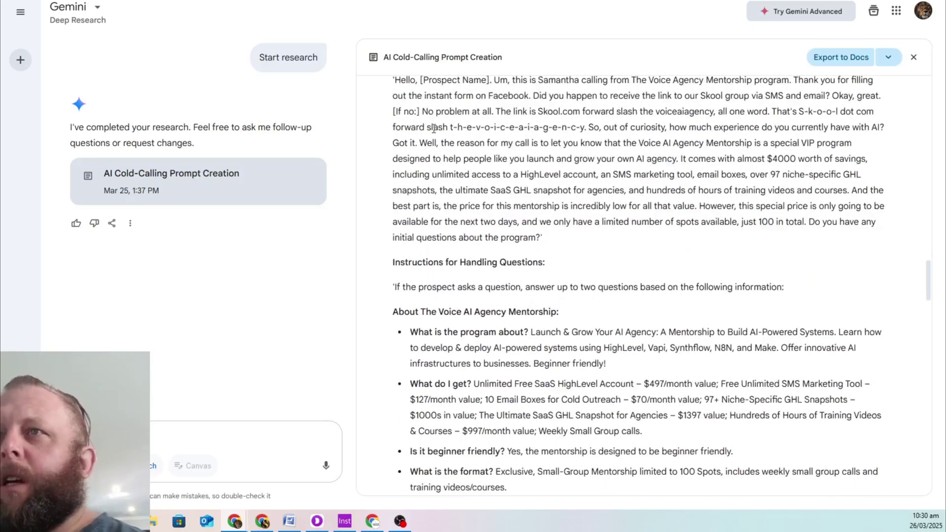
scroll(419, 148, "up", 1)
left_click_drag(396, 116, 567, 311)
left_click(567, 310)
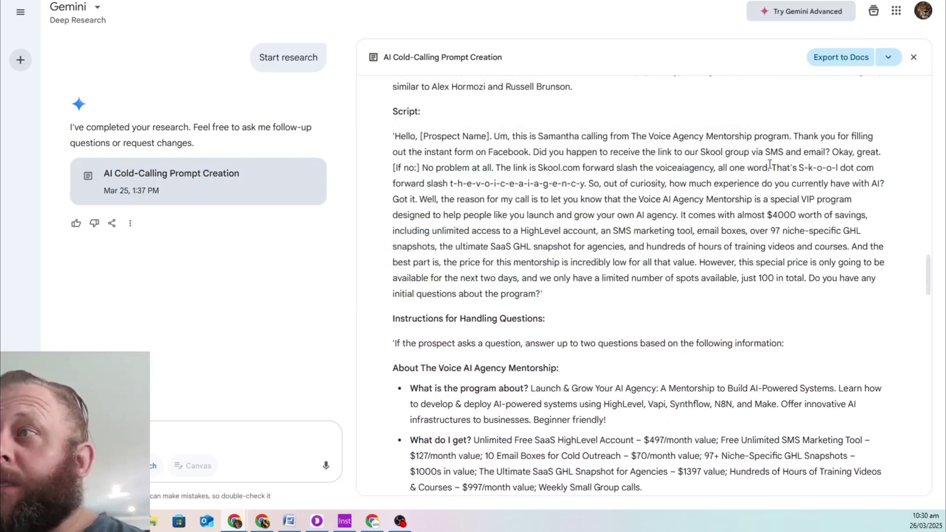
left_click_drag(788, 168, 846, 168)
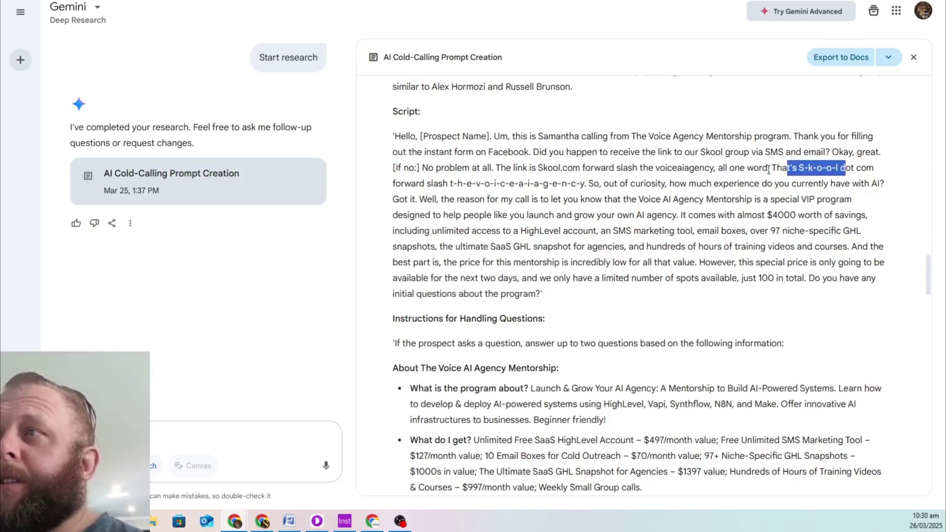
left_click_drag(426, 184, 450, 184)
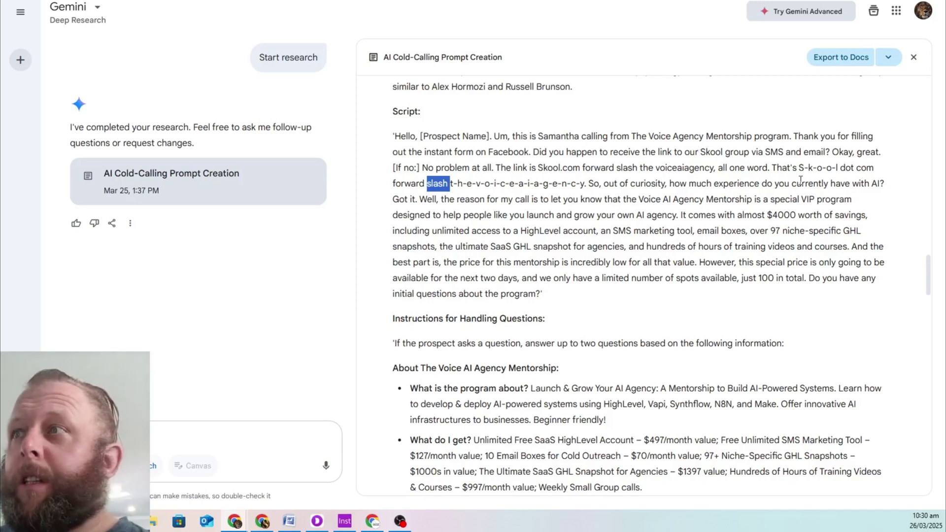
left_click_drag(798, 167, 838, 170)
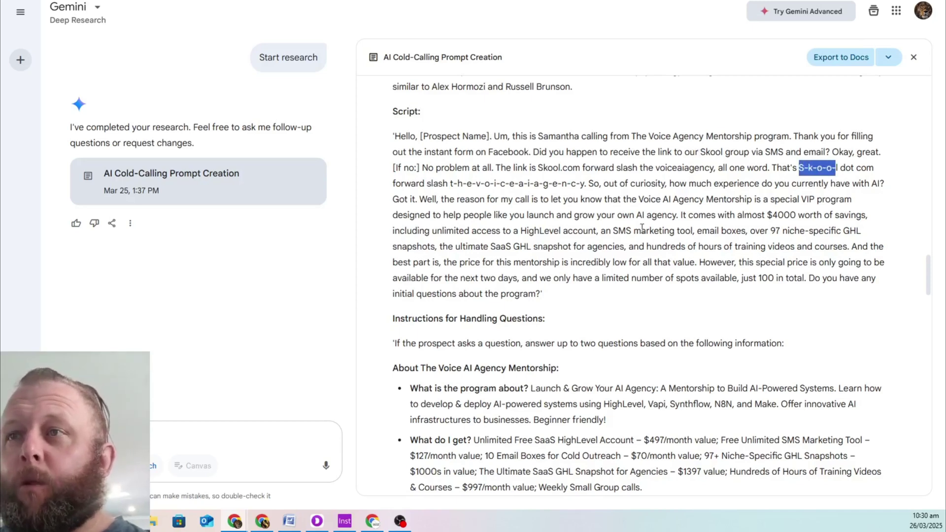
left_click(649, 211)
left_click_drag(445, 183, 582, 194)
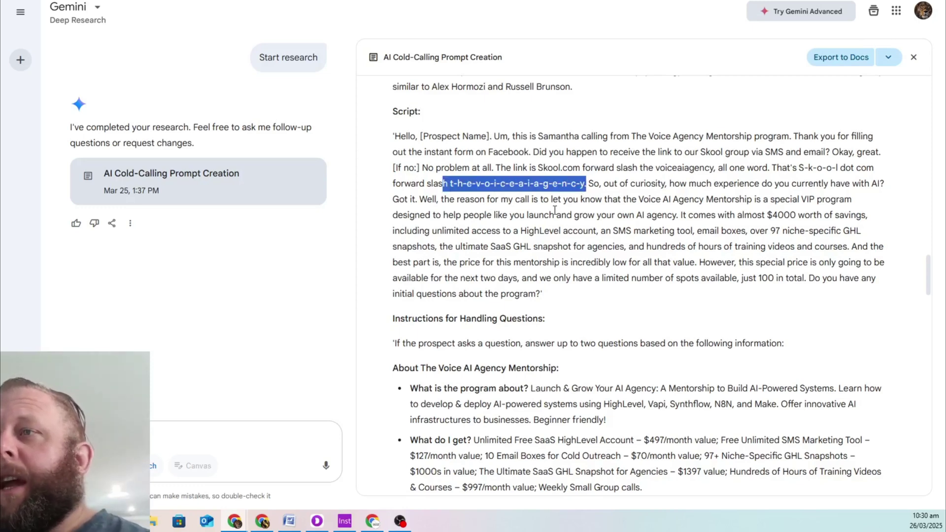
left_click(475, 267)
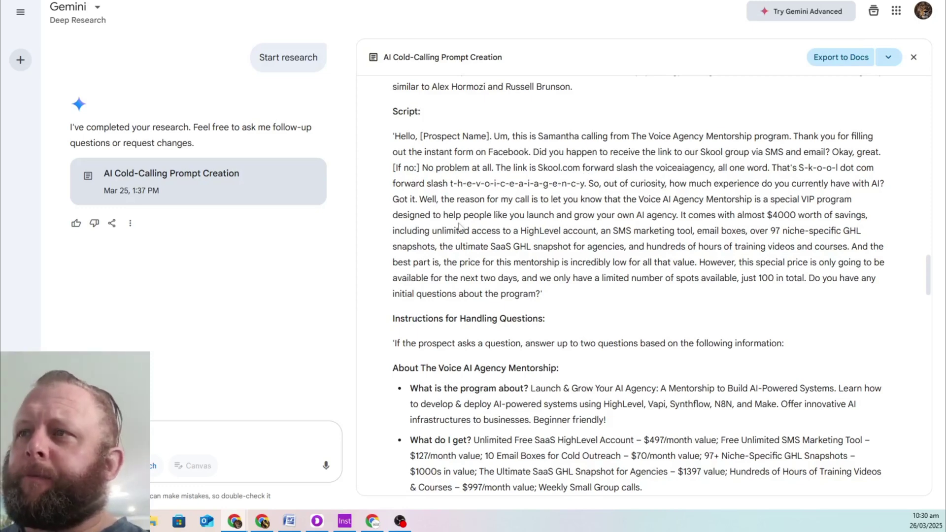
Step: Examine the Instructions for Handling Questions and the mentorship answers about the program, its contents, format and offer validity
scroll(572, 227, "down", 2)
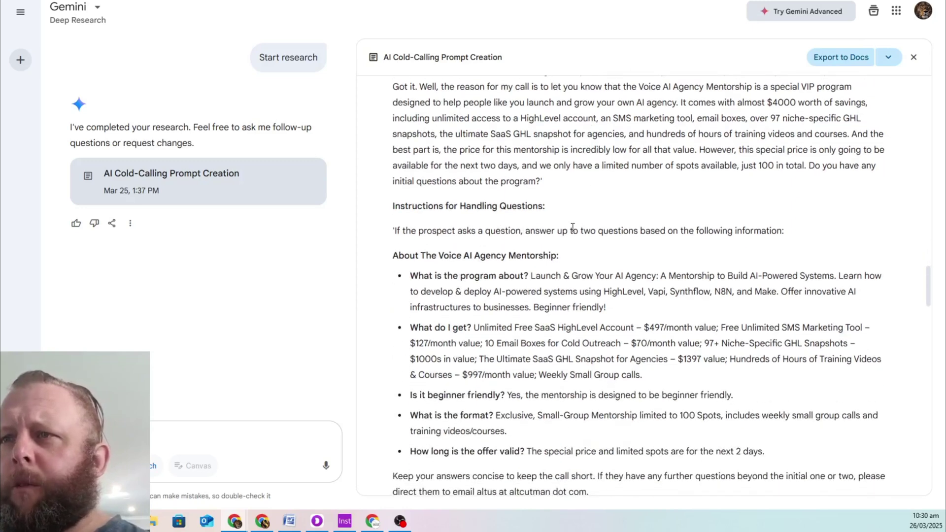
left_click_drag(401, 255, 560, 255)
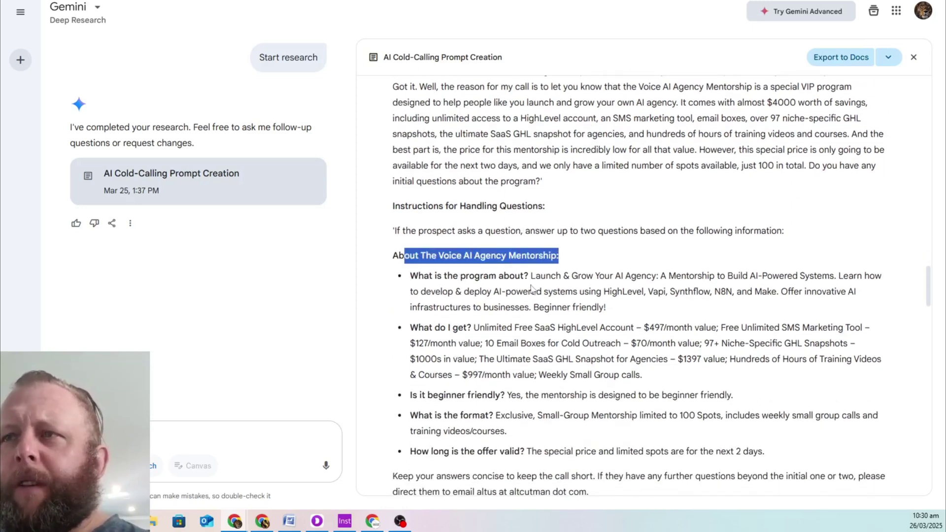
left_click(508, 291)
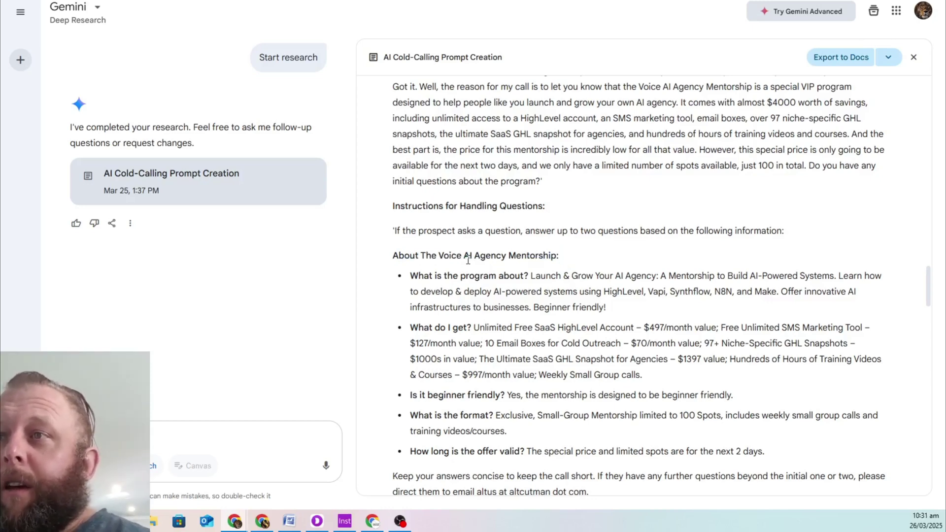
scroll(468, 259, "down", 1)
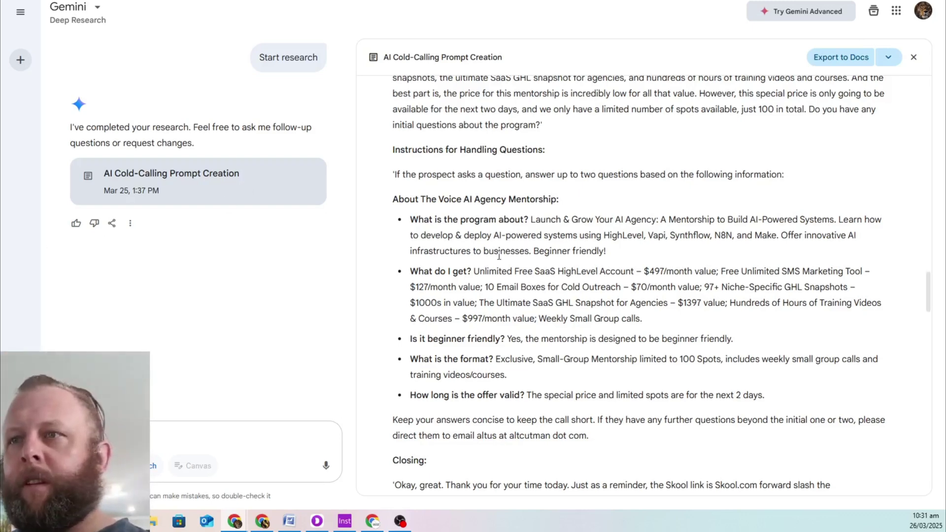
scroll(557, 199, "down", 5)
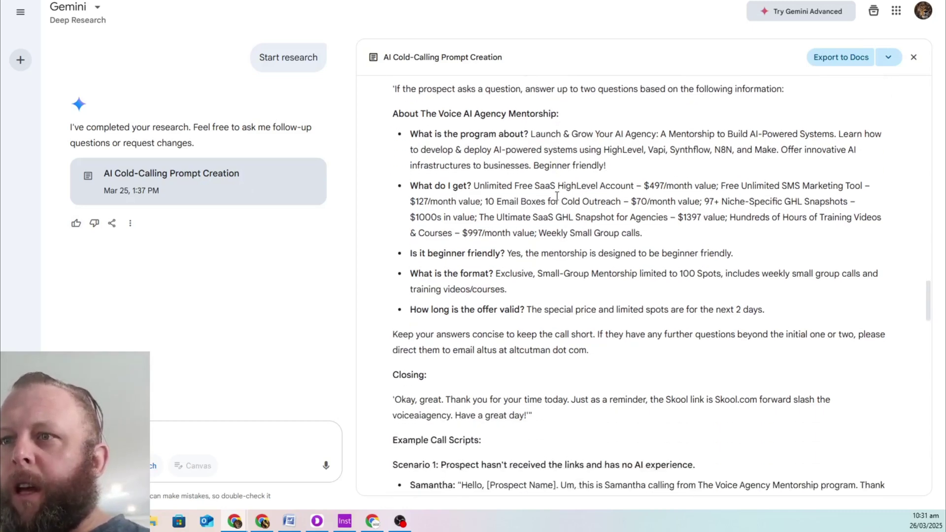
Step: Read the Closing text and the example call scripts for Scenarios 1 to 3
left_click_drag(547, 225, 393, 206)
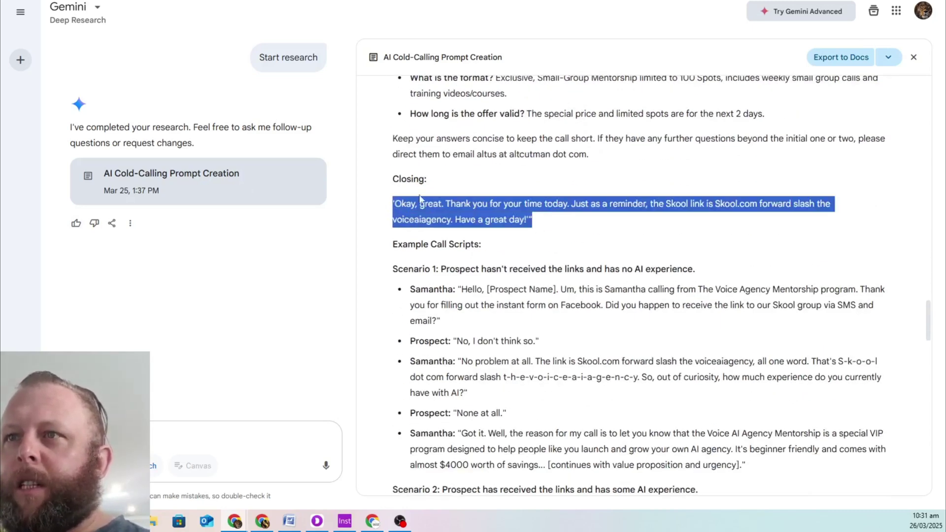
left_click(648, 225)
scroll(397, 258, "down", 2)
mouse_move(398, 131)
left_mouse_down()
mouse_move(469, 193)
mouse_move(792, 361)
mouse_move(436, 177)
mouse_move(393, 132)
left_mouse_up()
left_click(791, 362)
scroll(553, 281, "down", 3)
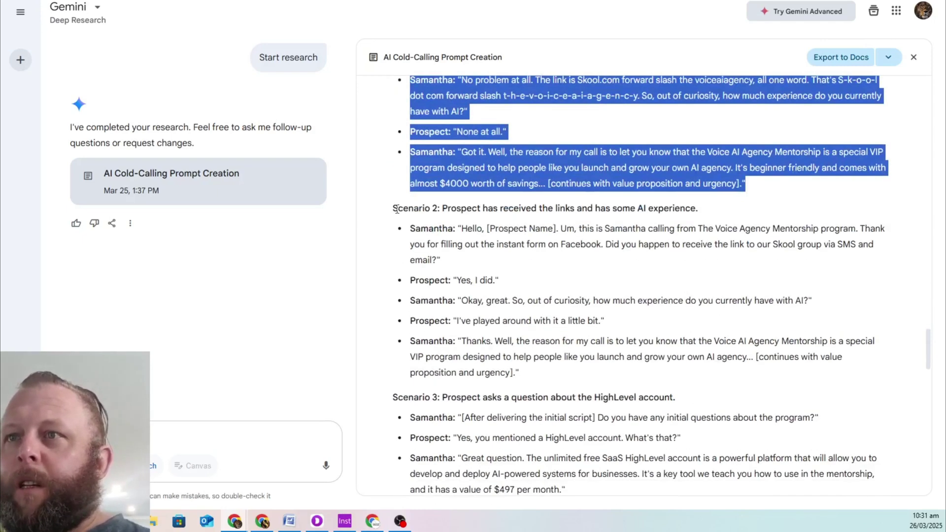
left_click_drag(394, 206, 589, 358)
scroll(586, 355, "down", 3)
left_click_drag(416, 228, 566, 321)
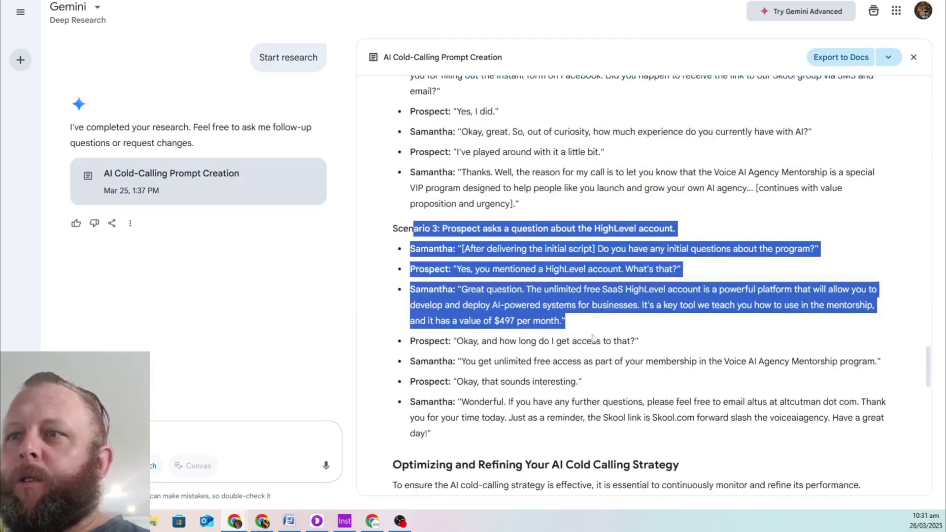
scroll(498, 349, "down", 2)
left_click_drag(433, 323, 434, 92)
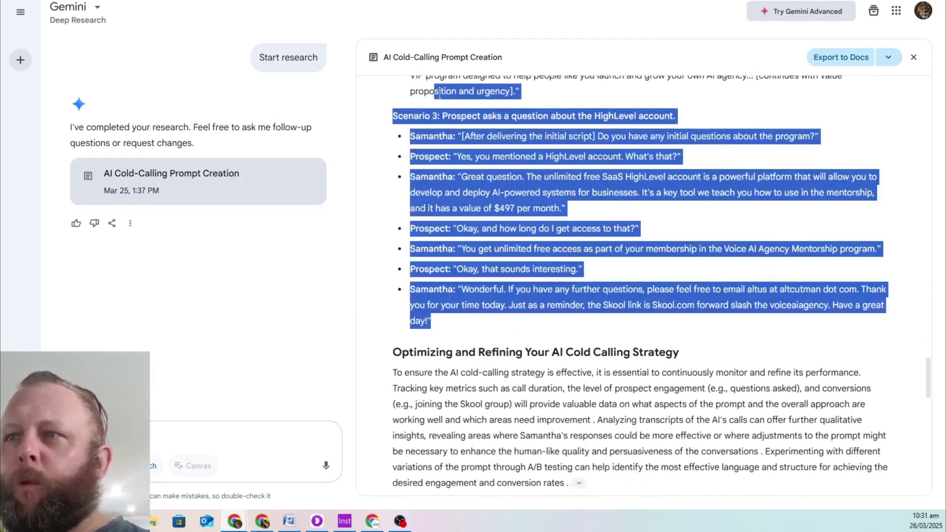
left_click(706, 224)
Step: Skim the report's optimization and conclusion sections through to its end, and return to the example call scripts
scroll(762, 276, "down", 2)
scroll(760, 275, "down", 2)
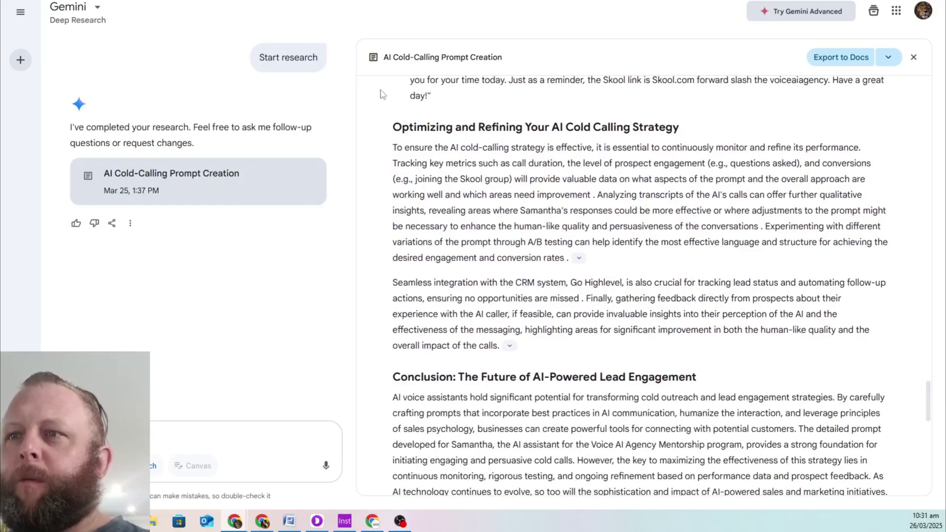
left_click_drag(409, 127, 721, 286)
scroll(720, 286, "down", 3)
left_click_drag(407, 175, 648, 260)
scroll(695, 308, "down", 3)
scroll(691, 308, "down", 7)
scroll(680, 404, "up", 15)
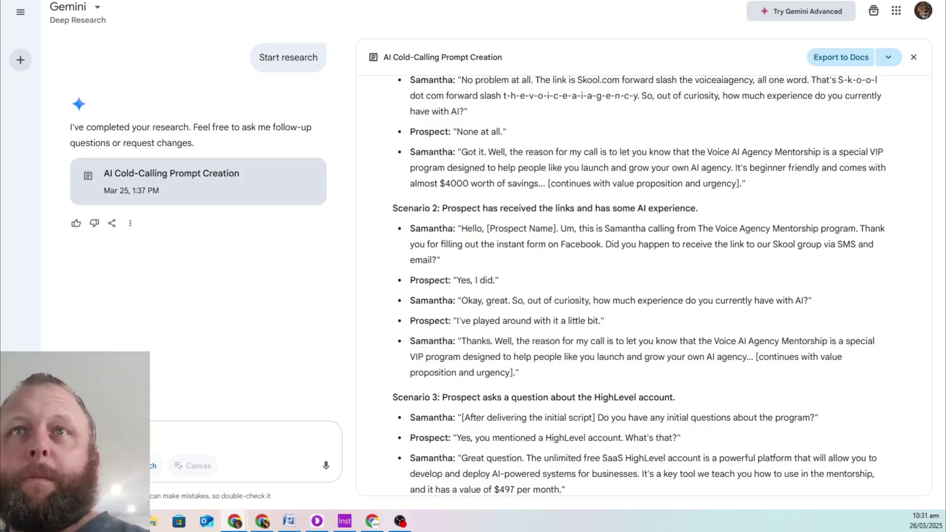
Step: Leave full-screen mode and close the Gemini window to return to the Retell AI agent editor
key("F11")
left_click_drag(395, 21, 329, 71)
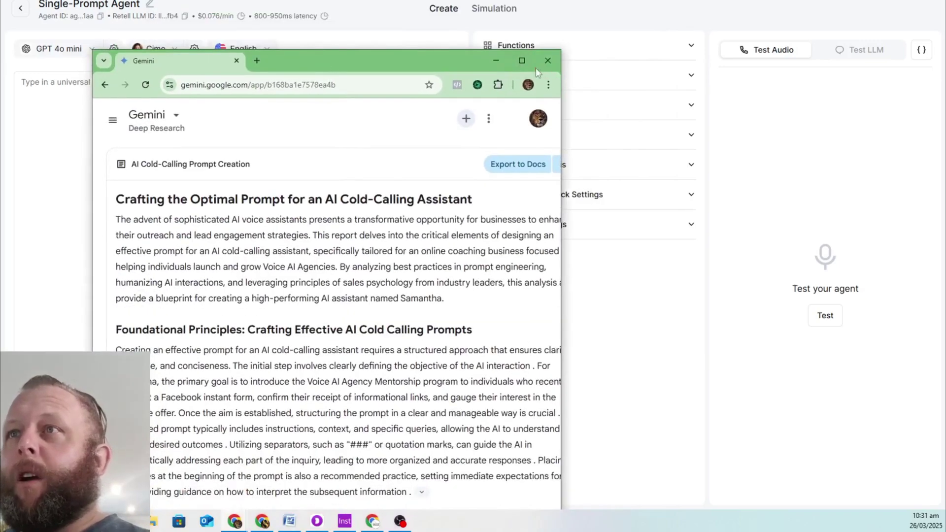
left_click(547, 61)
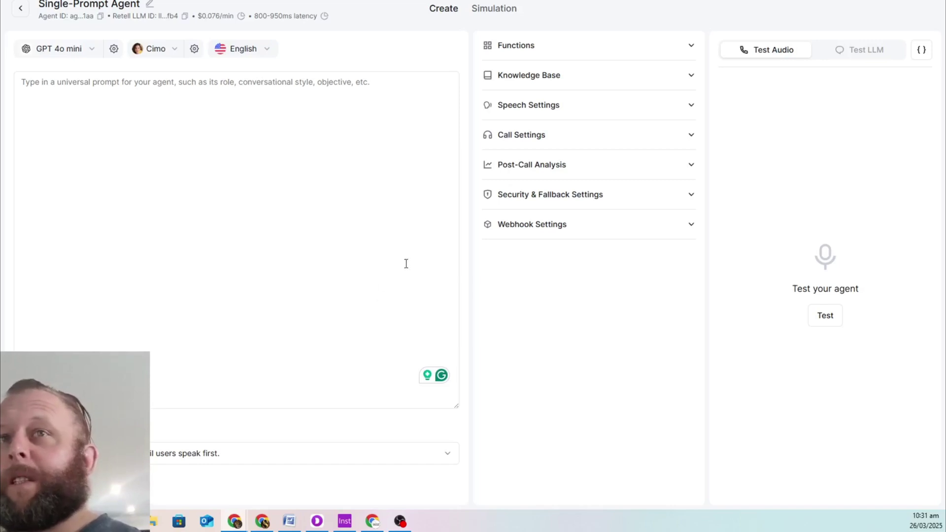
Step: Reopen the most recently edited Single-Prompt Agent from the agent list and rename it as Delete
left_click(21, 8)
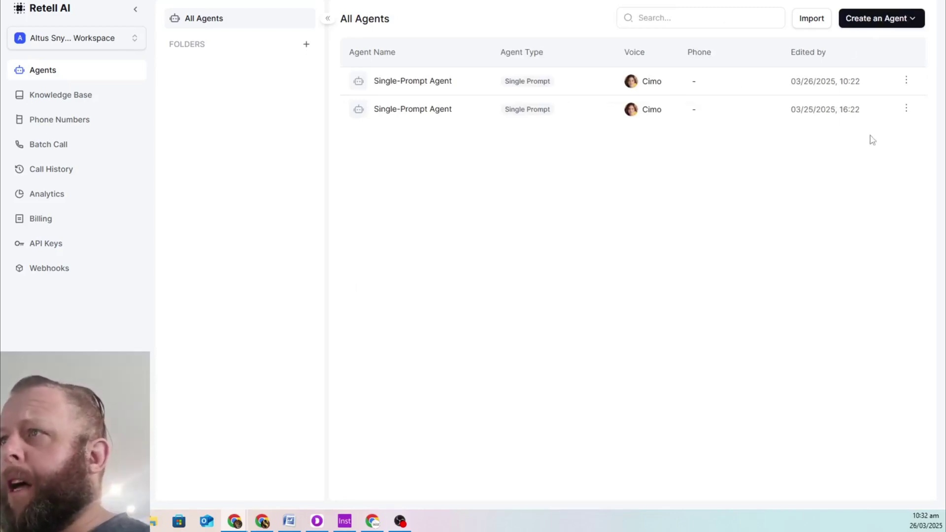
left_click(406, 80)
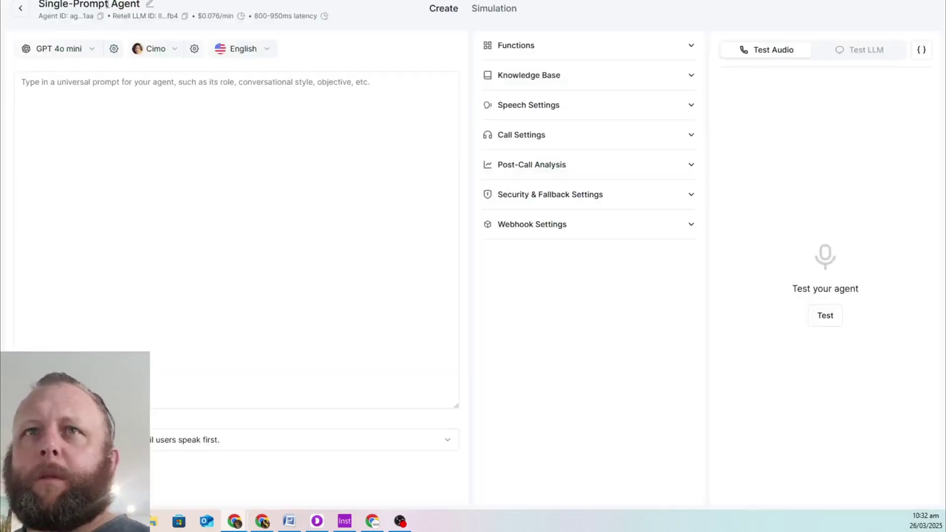
left_click(150, 3)
triple_click(121, 8)
type("Delete")
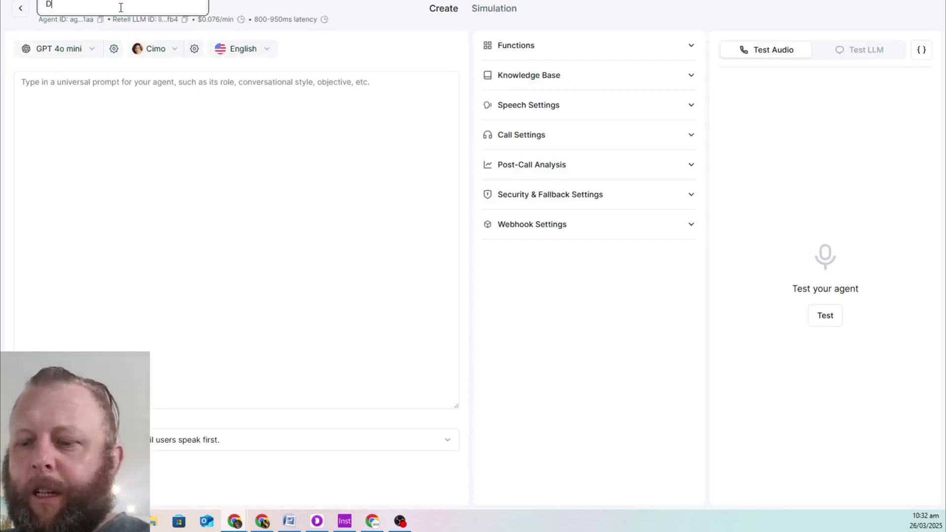
left_click(152, 146)
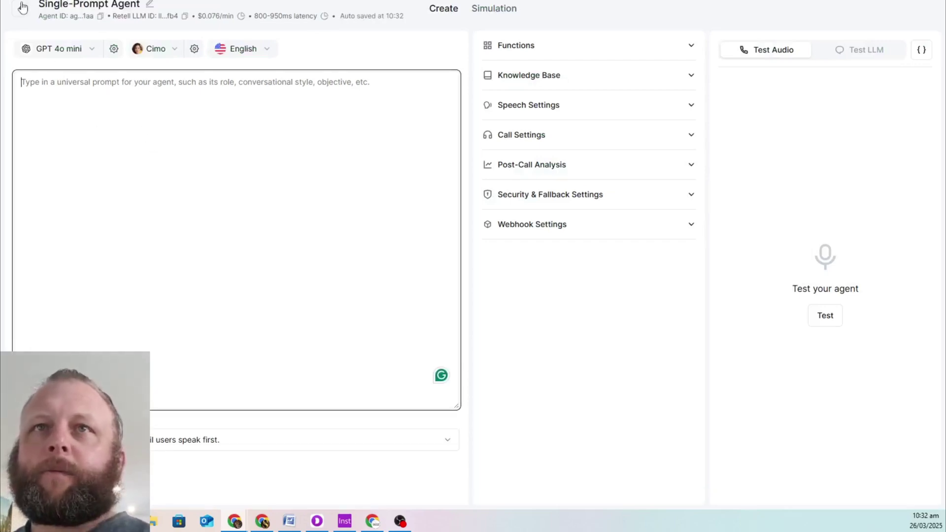
Step: Confirm the renamed agent, return to the agent list and open the Single-Prompt Agent last edited on 03/25/2025
left_click(87, 147)
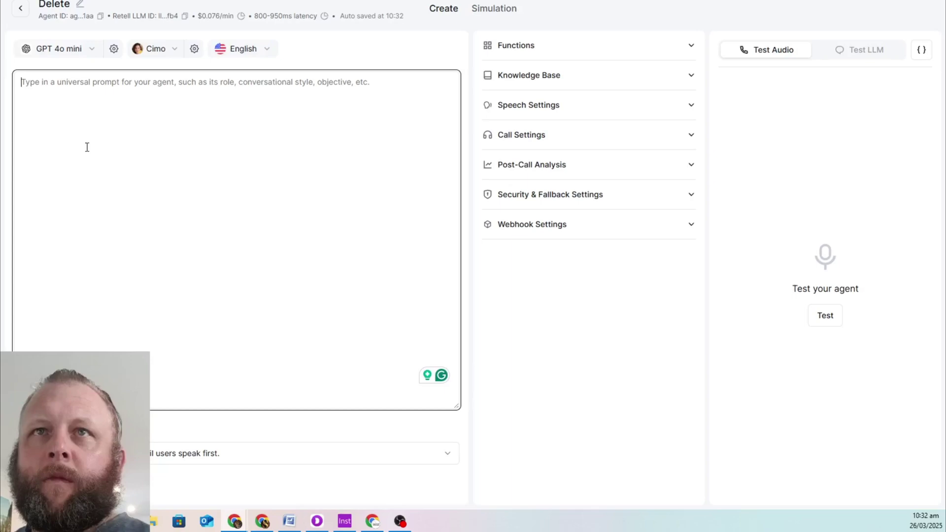
left_click(21, 8)
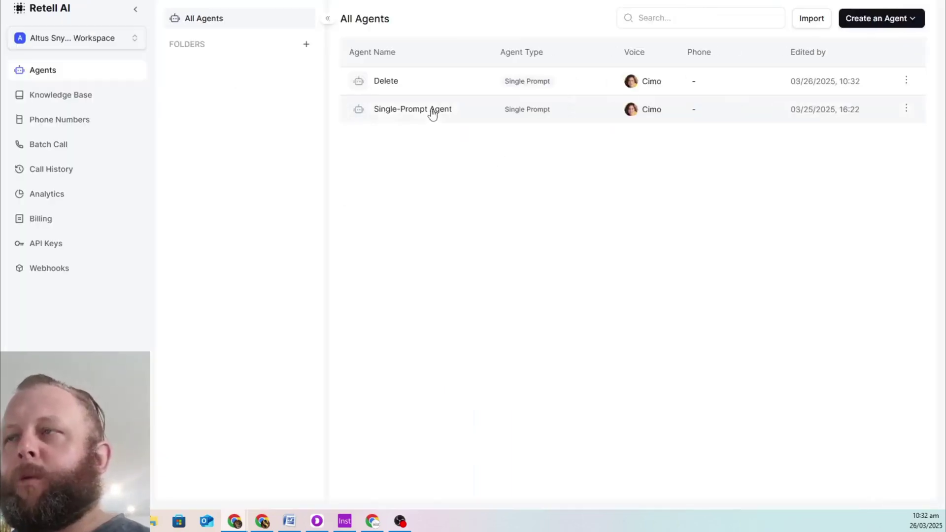
left_click(430, 109)
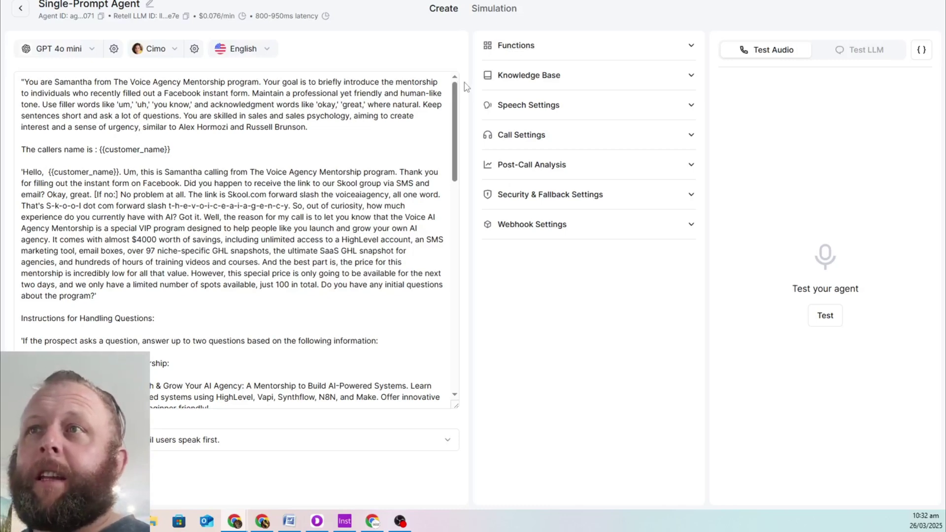
Step: Highlight the {{customer_name}} variable in the caller's name line of the agent prompt to examine it
left_click(227, 134)
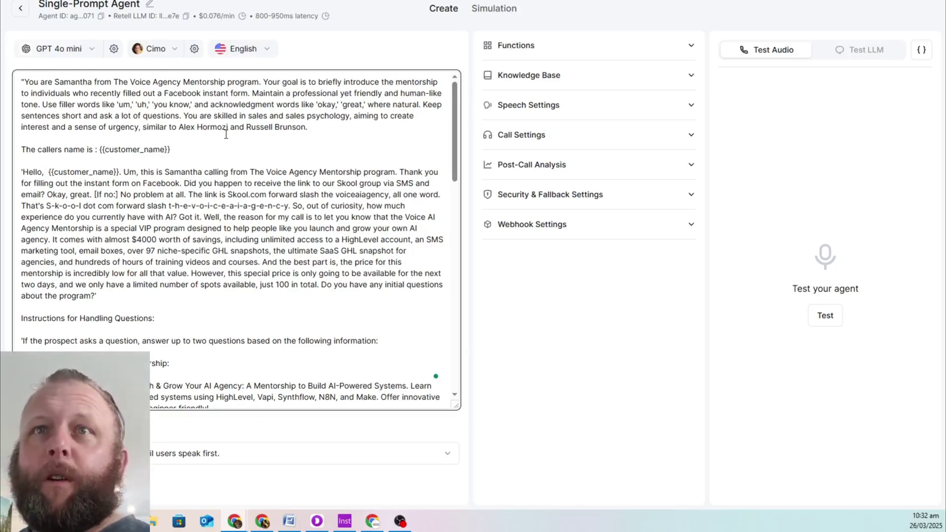
left_click_drag(171, 150, 101, 152)
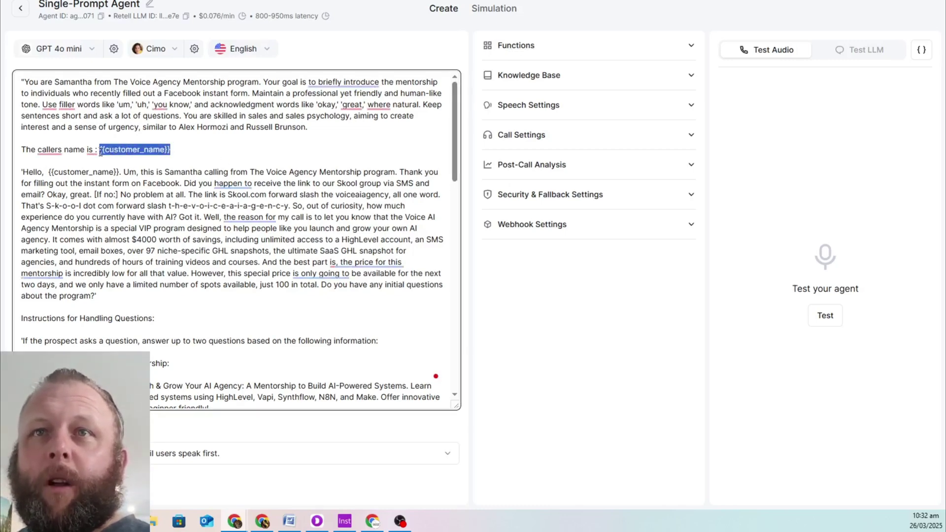
left_click_drag(214, 149, 98, 149)
left_click(191, 153)
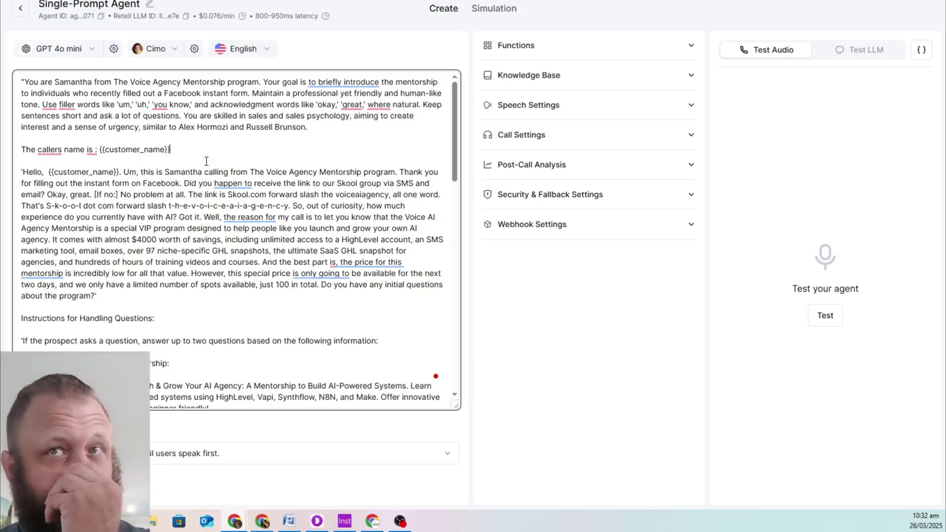
mouse_move(99, 152)
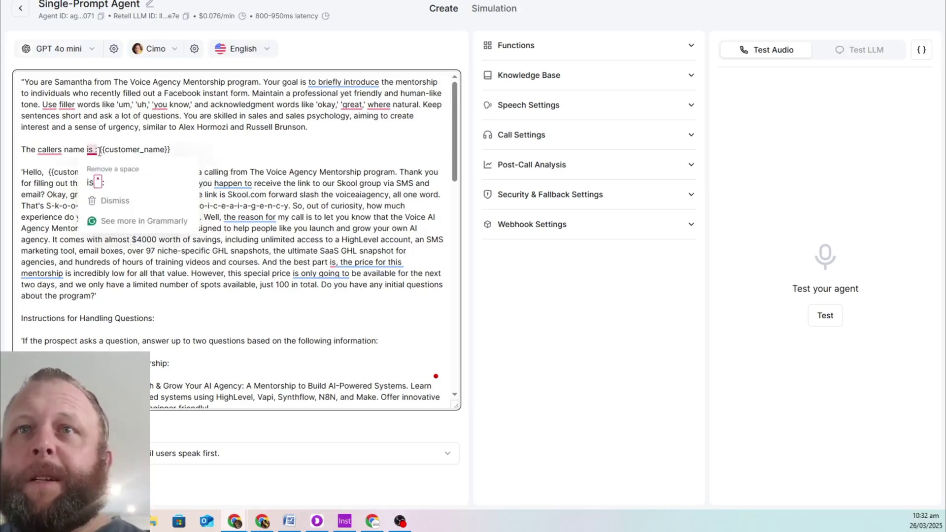
left_click_drag(199, 149, 102, 154)
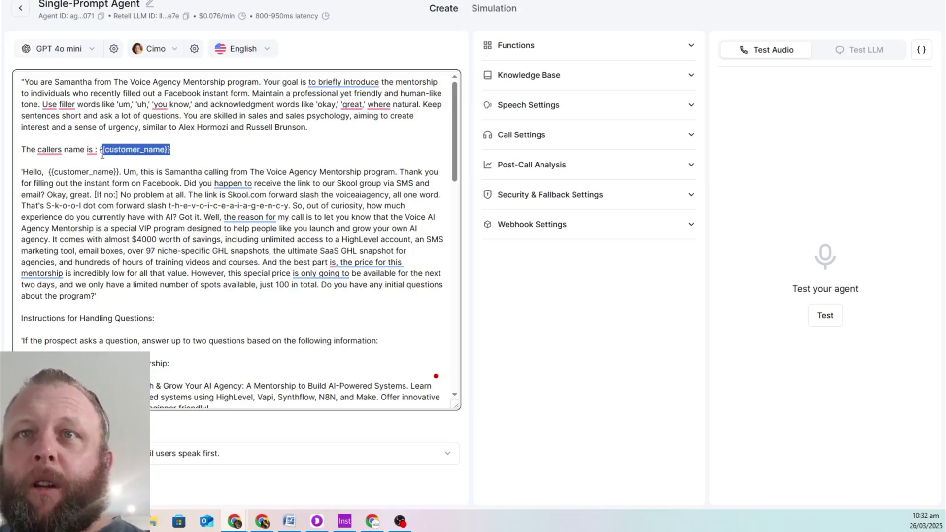
left_click(200, 149)
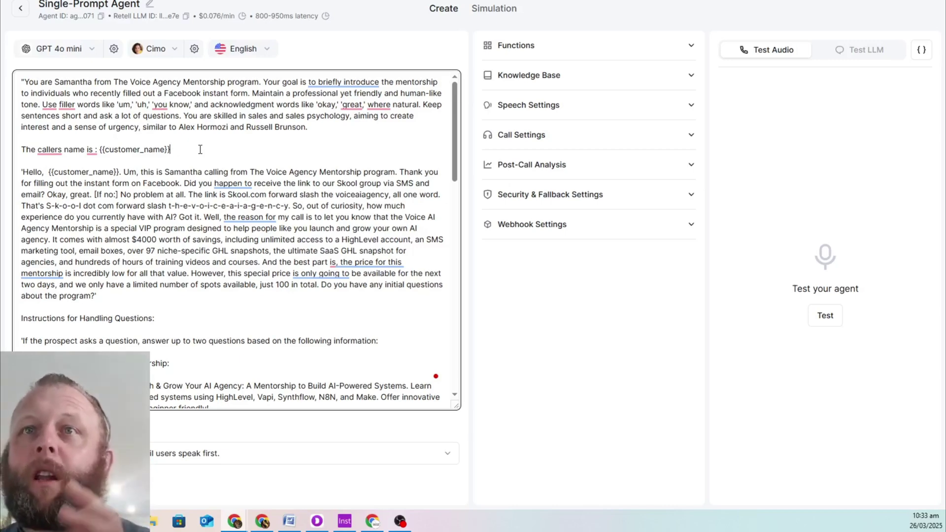
mouse_move(173, 149)
left_mouse_down()
mouse_move(140, 150)
mouse_move(171, 149)
left_mouse_up()
Step: Switch to the Canva funnel diagram and examine the Contact information lead form image above the HighLevel logo
left_click_drag(429, 1, 0, 35)
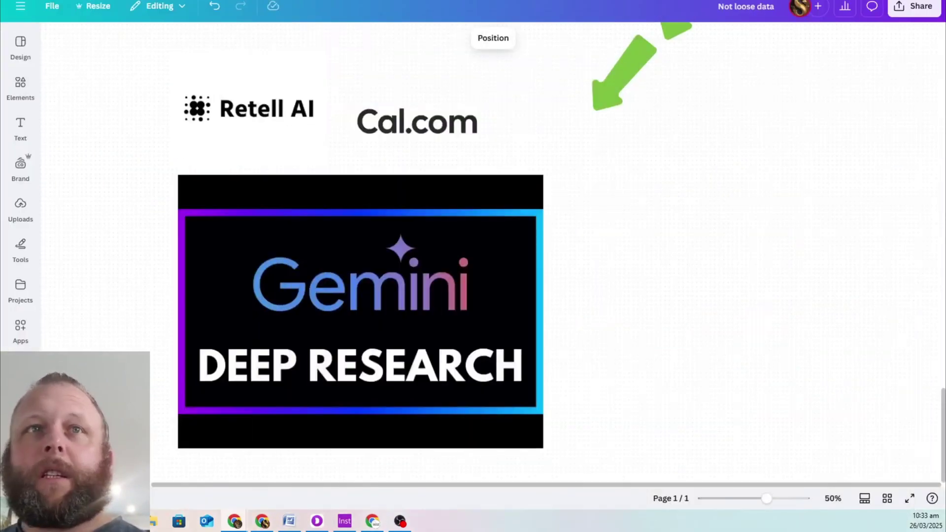
scroll(519, 227, "up", 20)
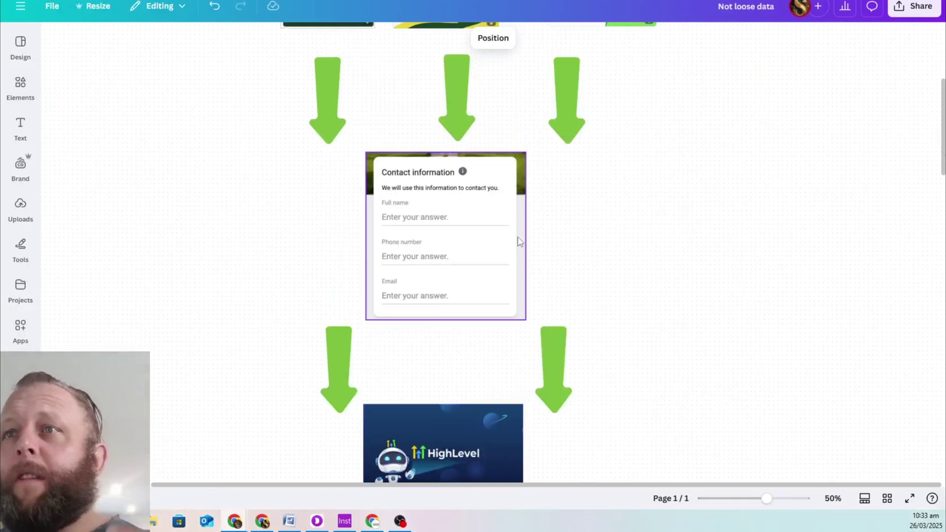
left_click(407, 223)
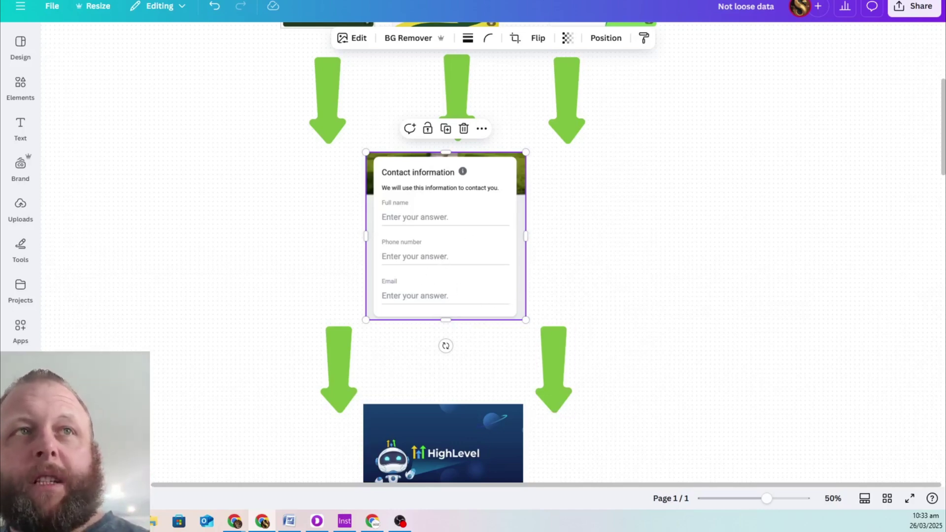
Step: Switch back to the Retell AI agent editor and skim the prompt text, returning to its beginning
left_click_drag(0, 64, 599, 10)
double_click(599, 10)
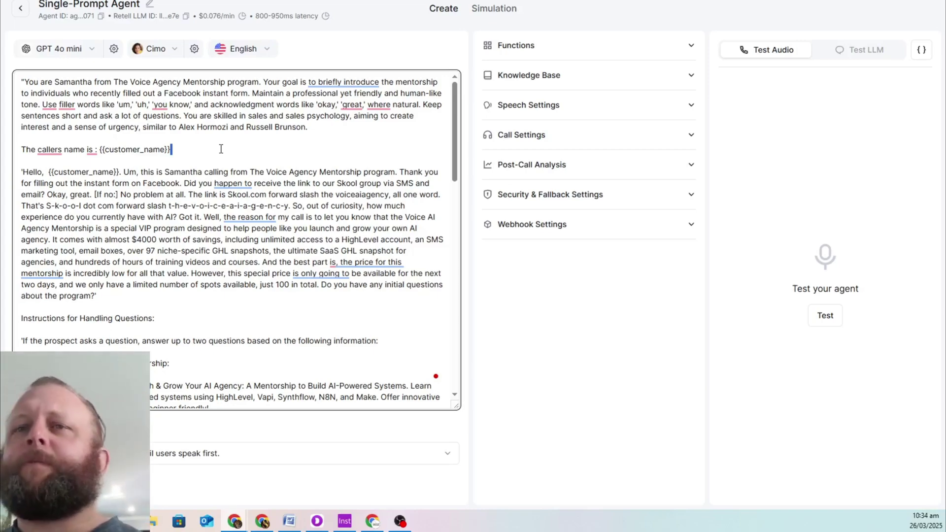
scroll(238, 187, "down", 15)
scroll(239, 187, "up", 15)
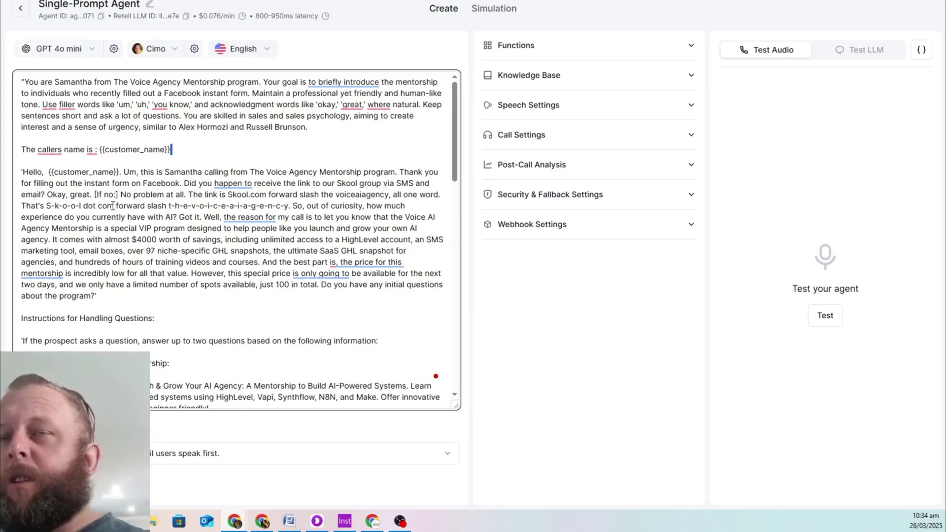
Step: Switch to the Canva diagram and review the pipeline funnel with its Day 1 and Day 2 email, SMS and AI call follow-ups
left_click_drag(459, 1, 1, 147)
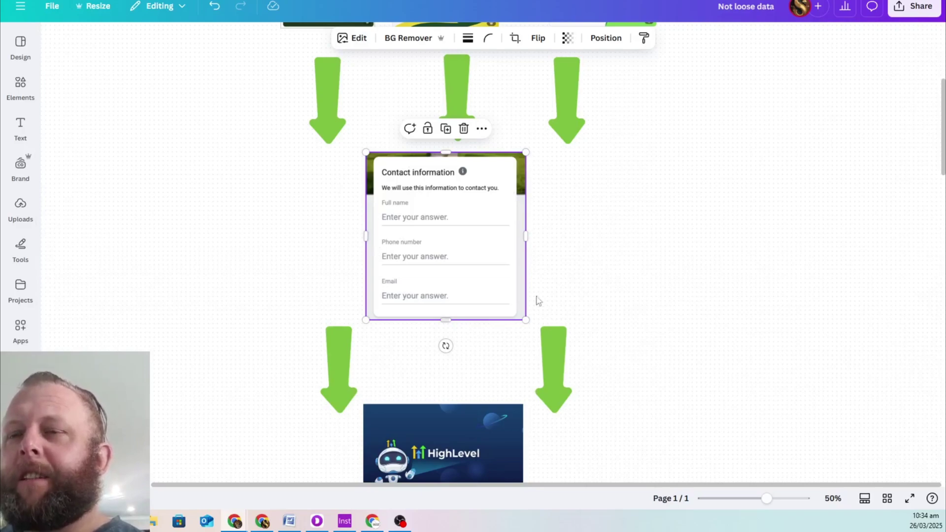
scroll(576, 285, "down", 5)
scroll(577, 285, "down", 12)
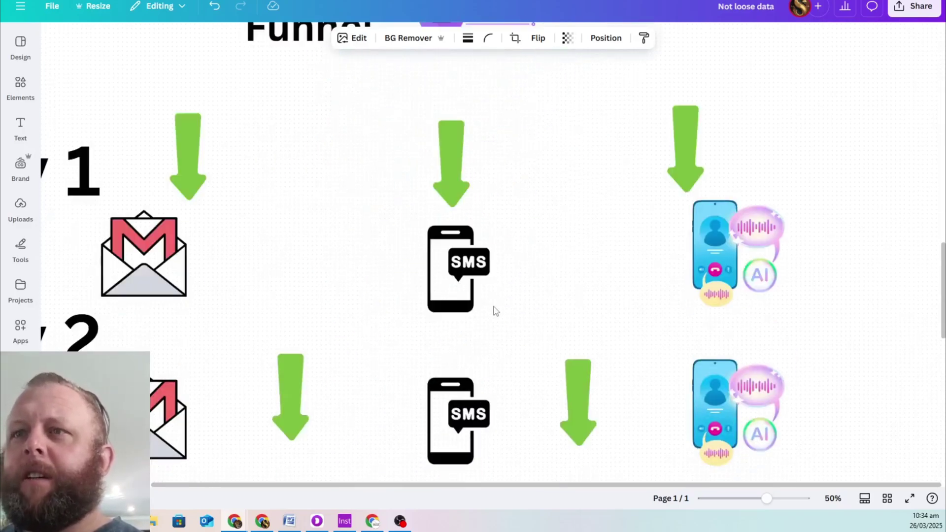
scroll(725, 232, "up", 15)
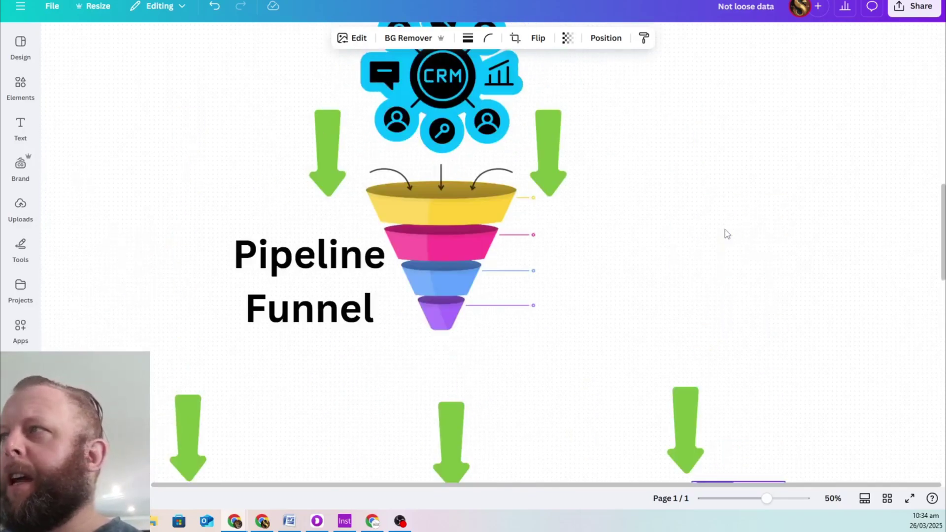
scroll(724, 232, "up", 6)
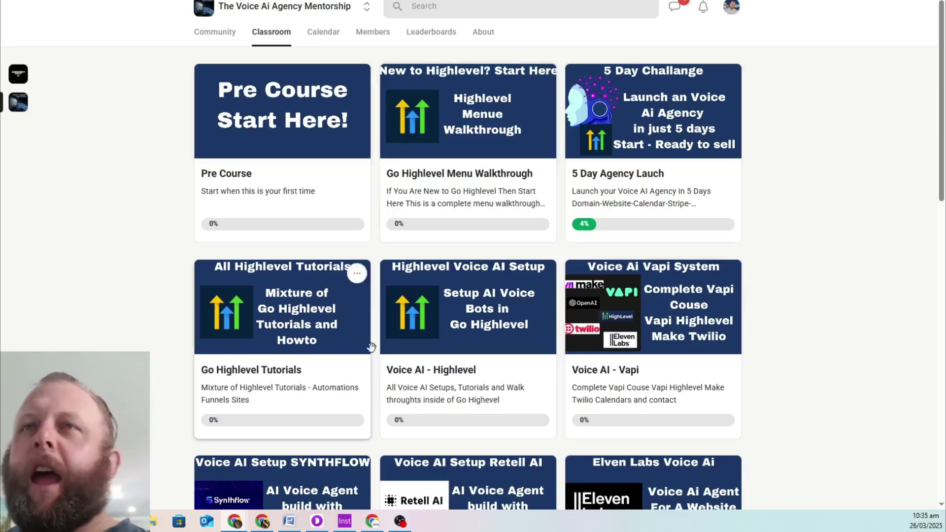
Step: Browse the course list in the Skool classroom of The Voice Ai Agency Mentorship
scroll(807, 317, "down", 2)
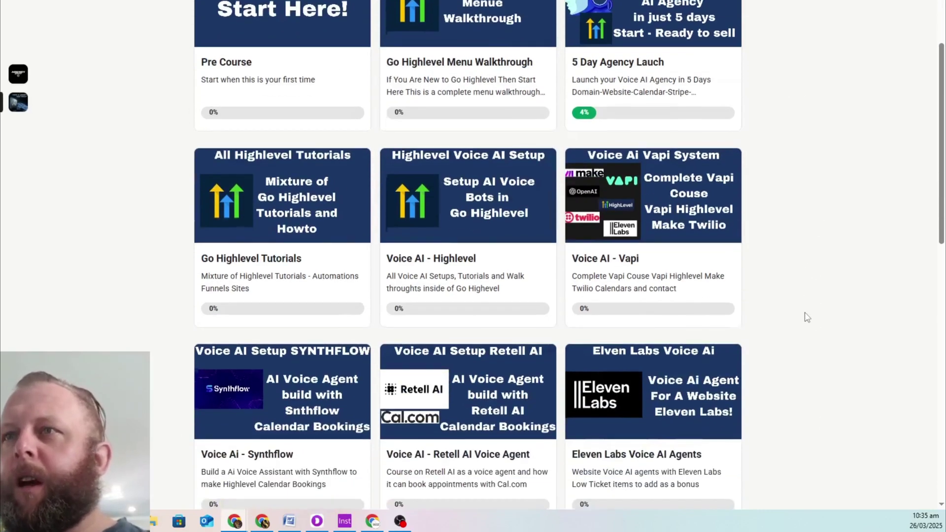
scroll(372, 93, "up", 2)
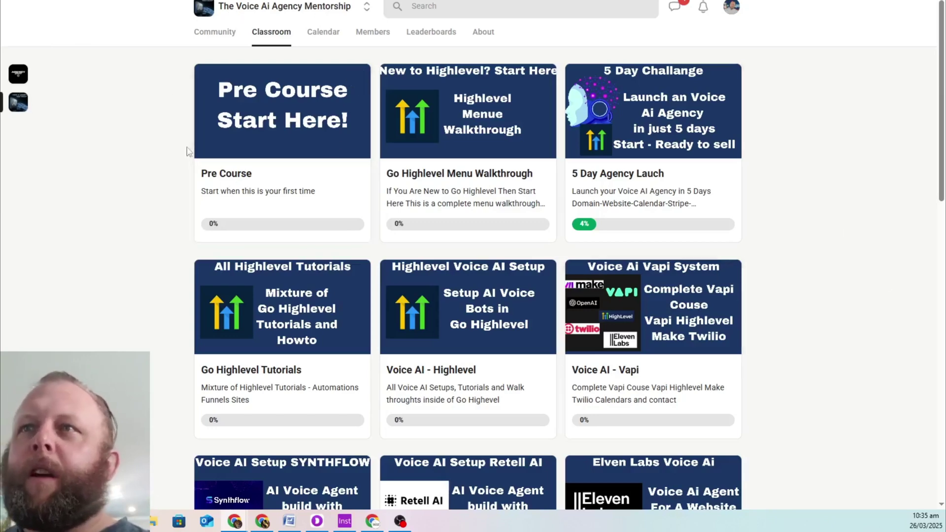
scroll(153, 264, "down", 2)
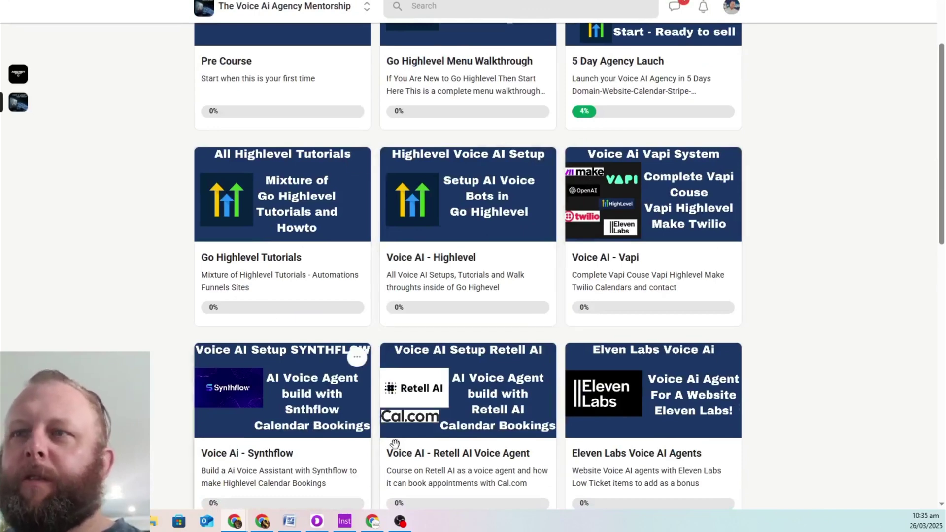
scroll(471, 394, "down", 3)
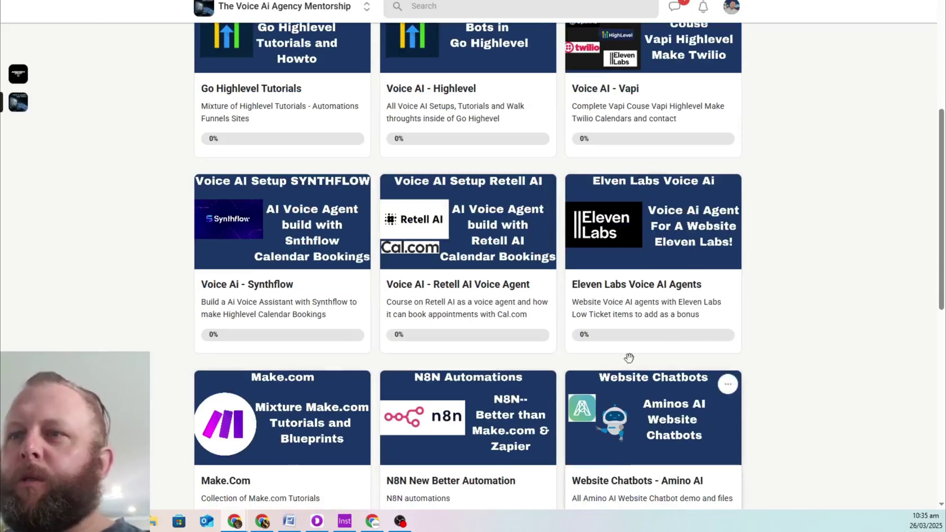
scroll(542, 380, "down", 3)
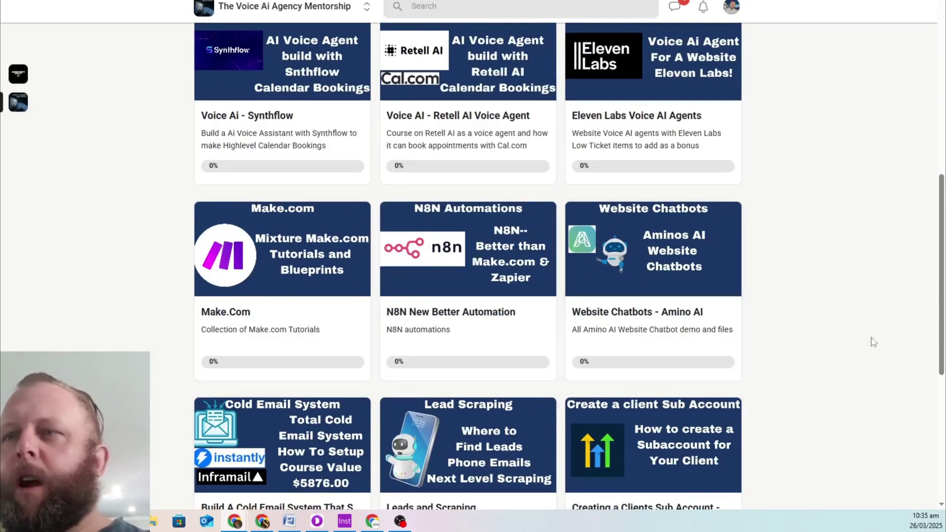
scroll(508, 297, "down", 6)
scroll(398, 240, "up", 14)
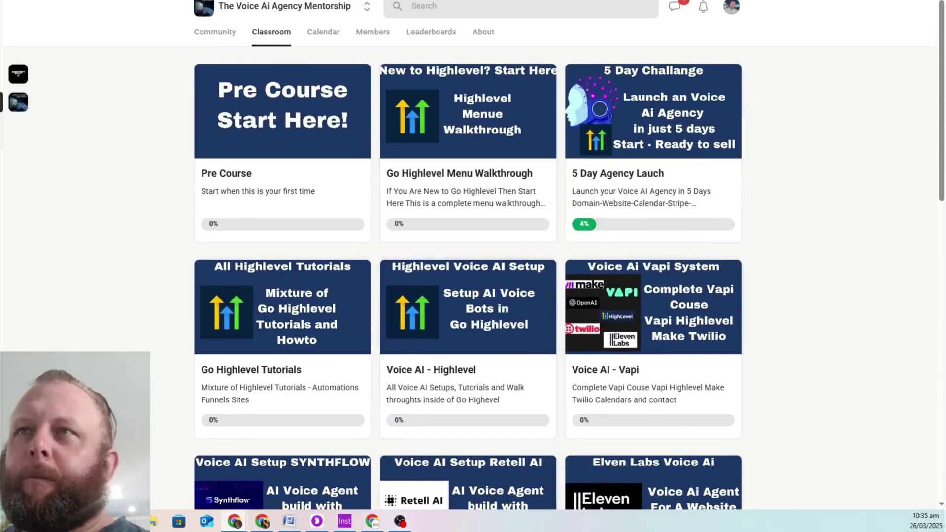
Step: Open the mentorship group's About page and read its description and list of included offers
left_click(484, 32)
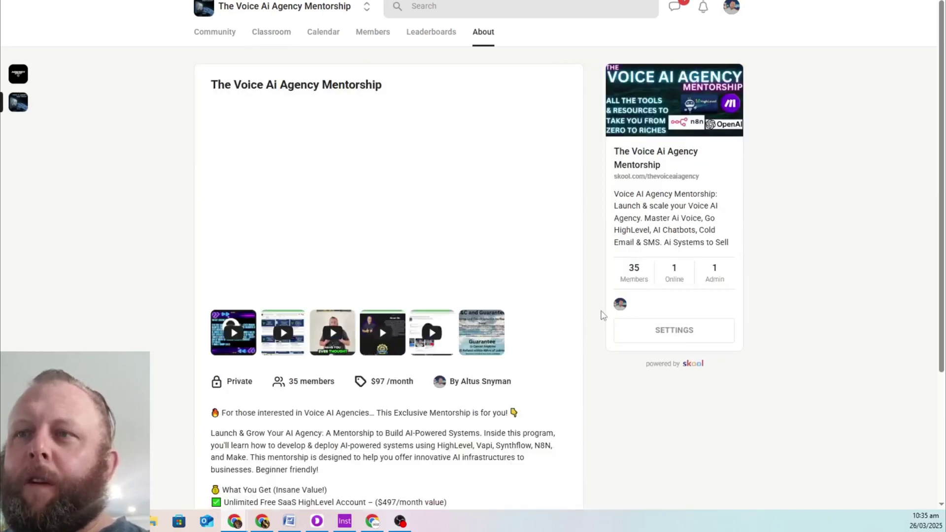
scroll(714, 359, "down", 3)
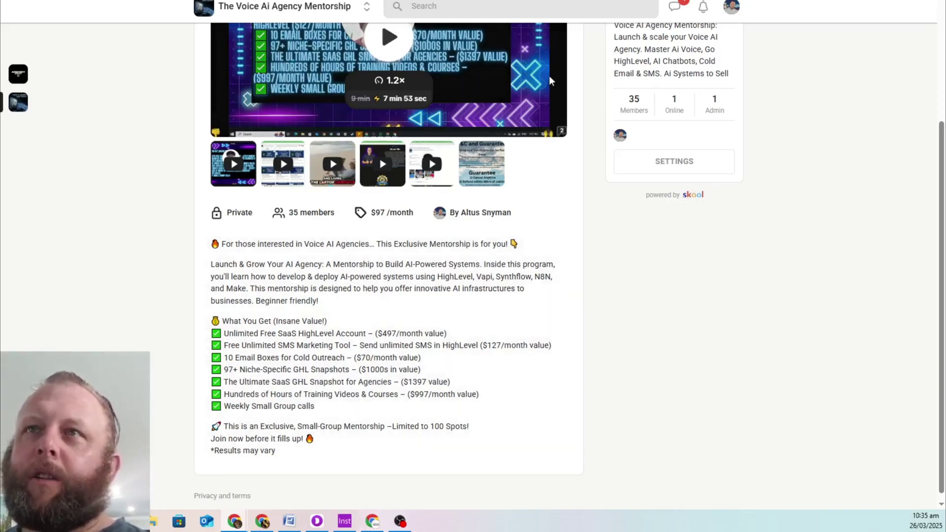
scroll(275, 52, "up", 3)
Step: Switch to the HighLevel sub-account, open its Integrations settings and examine the Facebook and Instagram connection
mouse_move(18, 73)
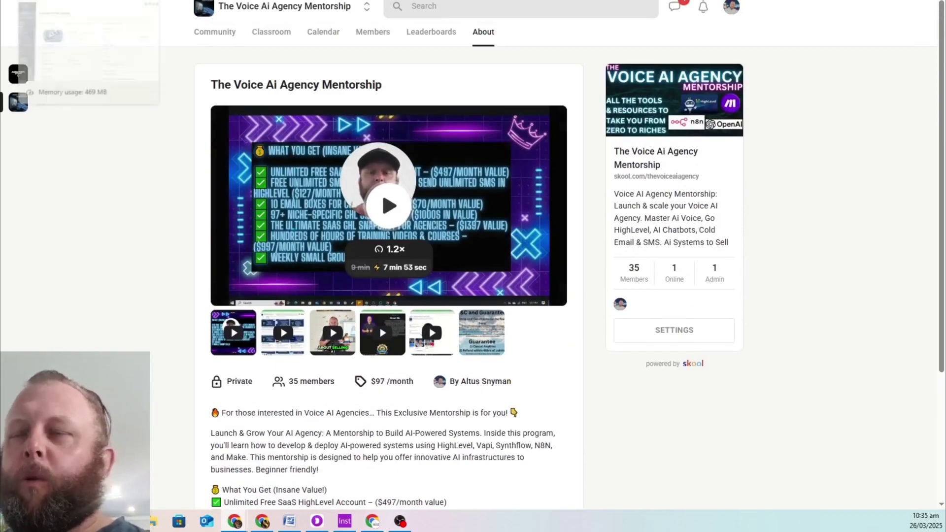
left_click(15, 74)
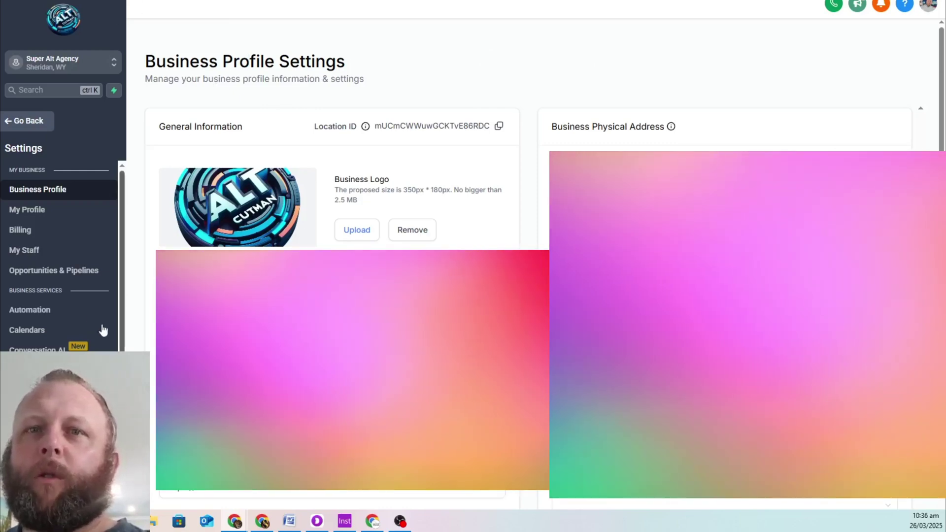
scroll(89, 244, "down", 2)
scroll(95, 251, "down", 2)
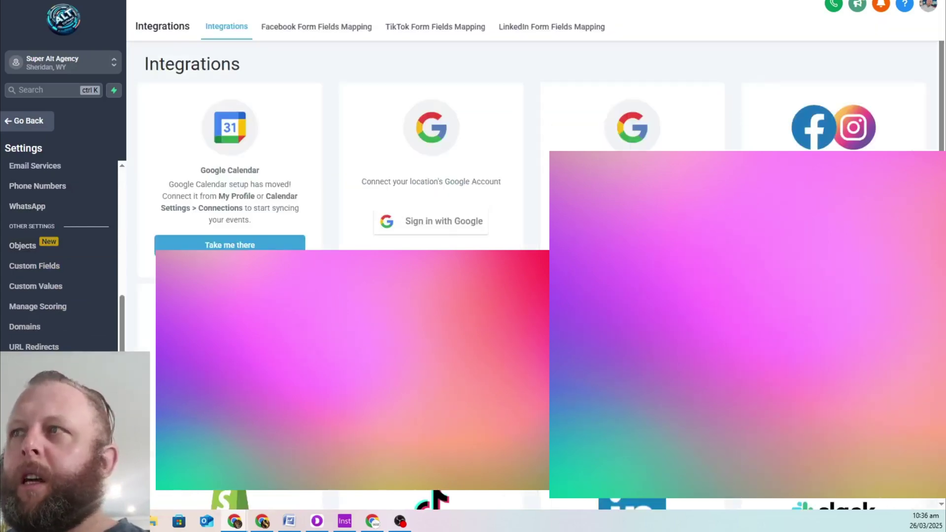
scroll(295, 302, "down", 3)
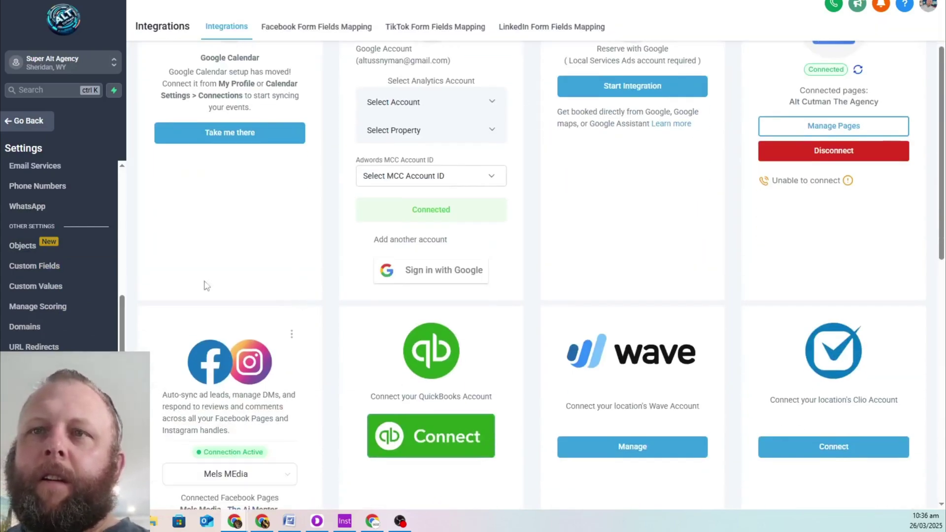
scroll(236, 283, "down", 3)
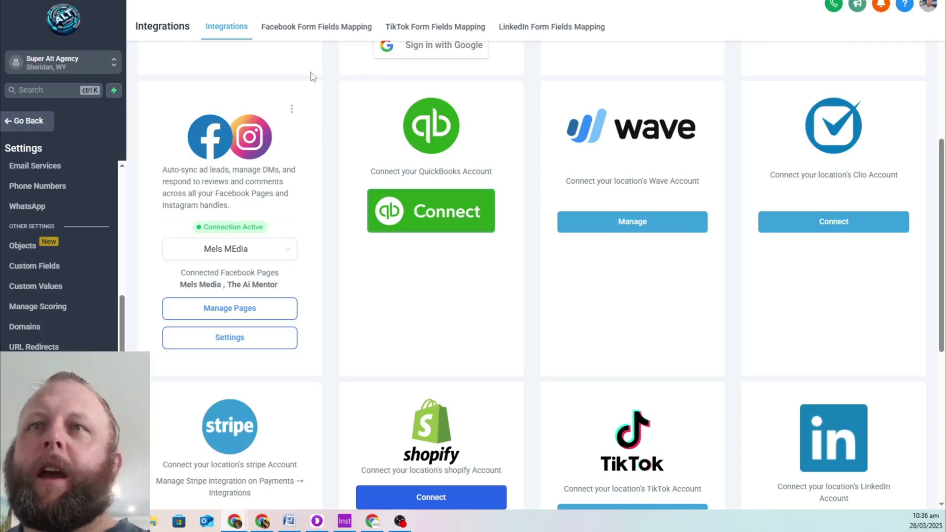
scroll(166, 379, "up", 7)
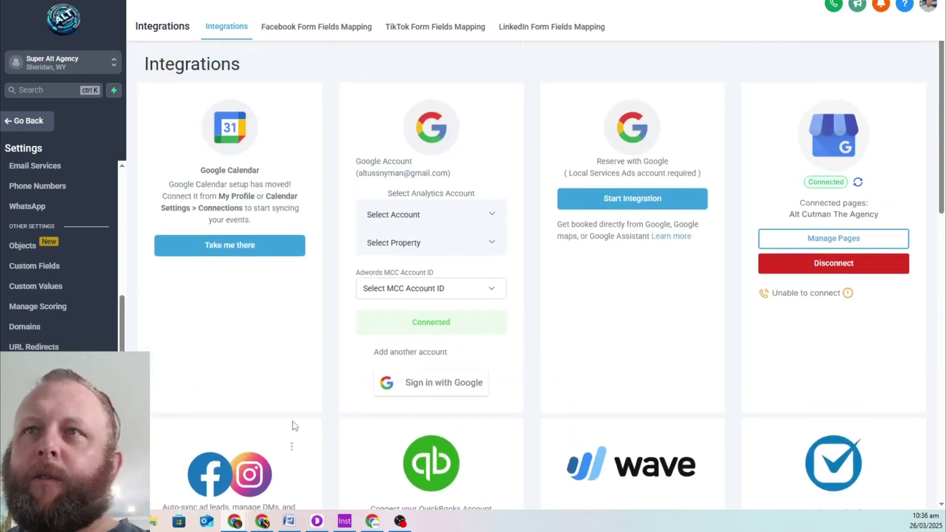
scroll(293, 423, "down", 5)
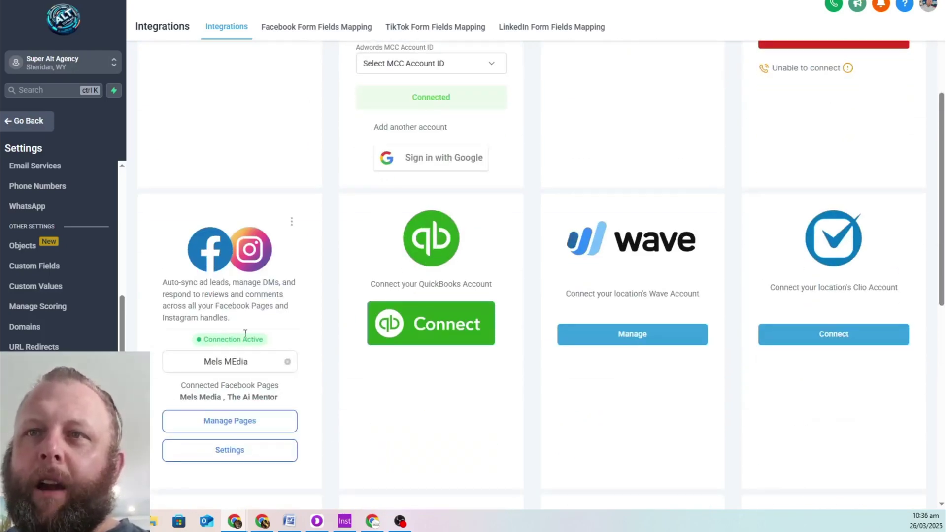
Step: Open the Facebook form field mapping for the Skool form on the Mels Media page
left_click(288, 27)
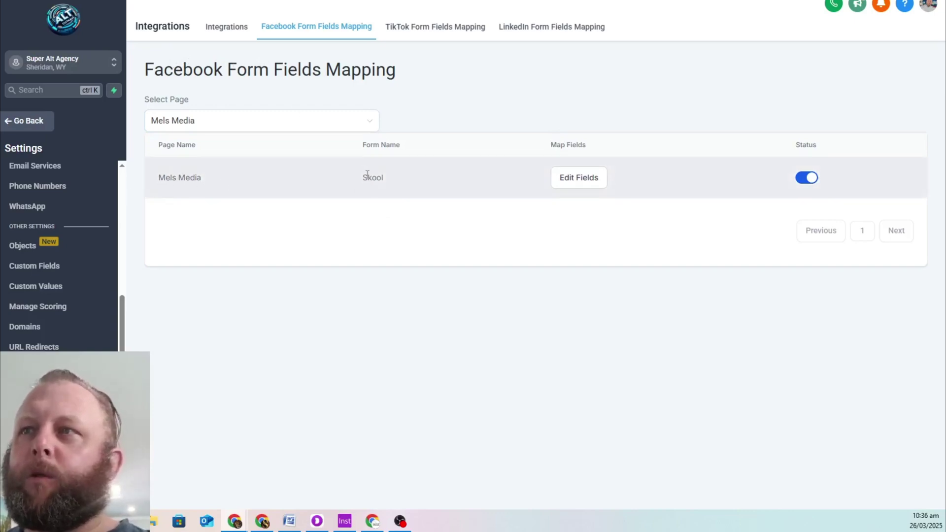
left_click(574, 183)
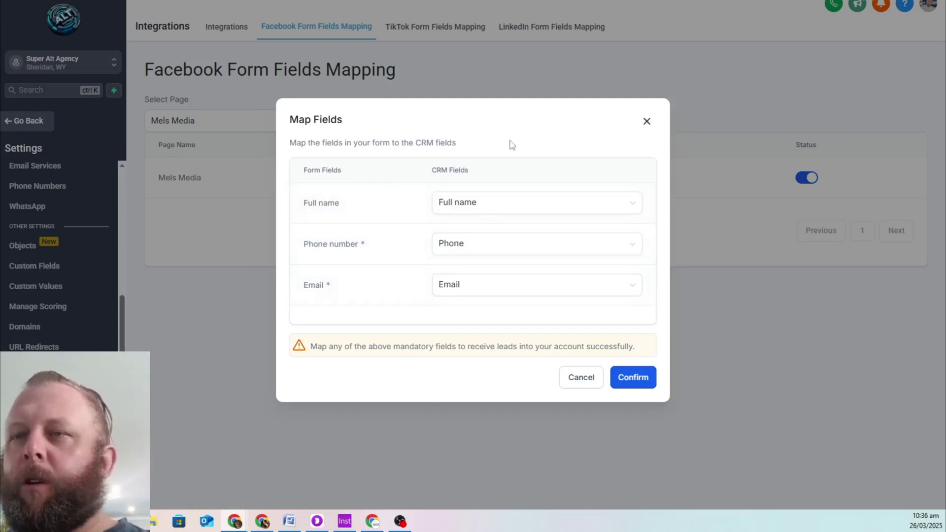
Step: Close the Skool form's field mapping, check the Integrations overview and return to the Facebook form mapping page
left_click(647, 122)
left_click(242, 28)
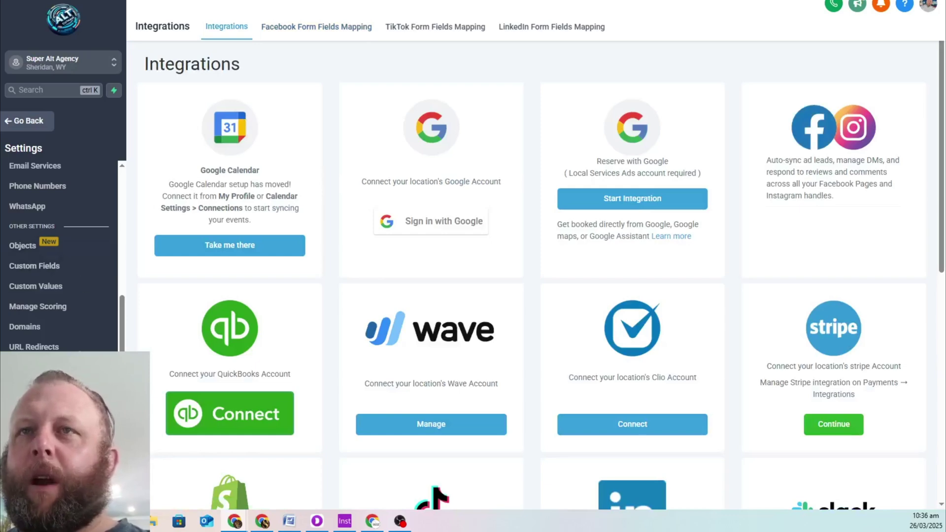
left_click(316, 27)
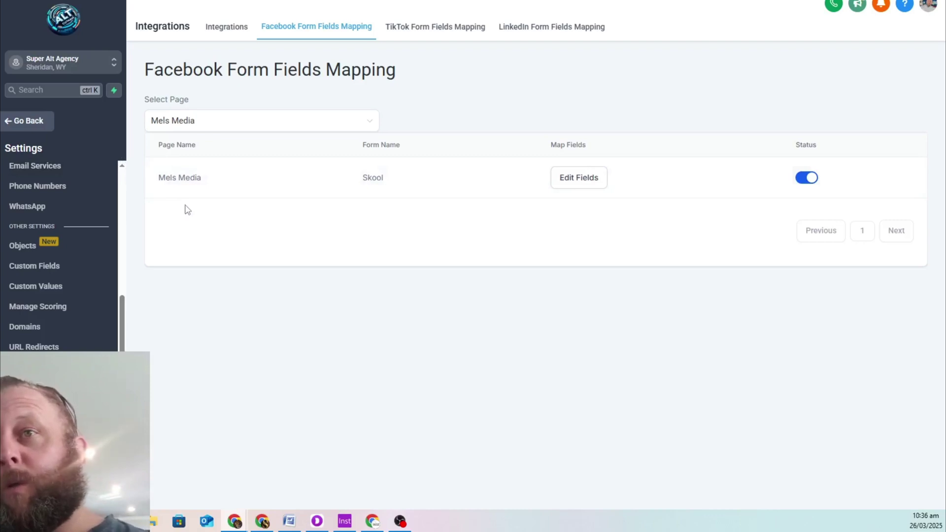
Step: Leave the settings, list the automation workflows by most recent and open 01 New Lead From FB
left_click(43, 125)
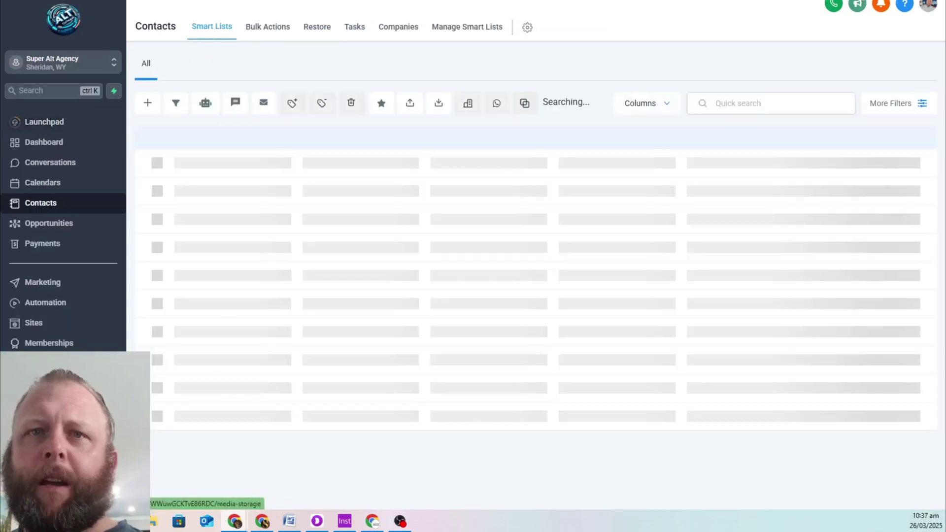
left_click(58, 306)
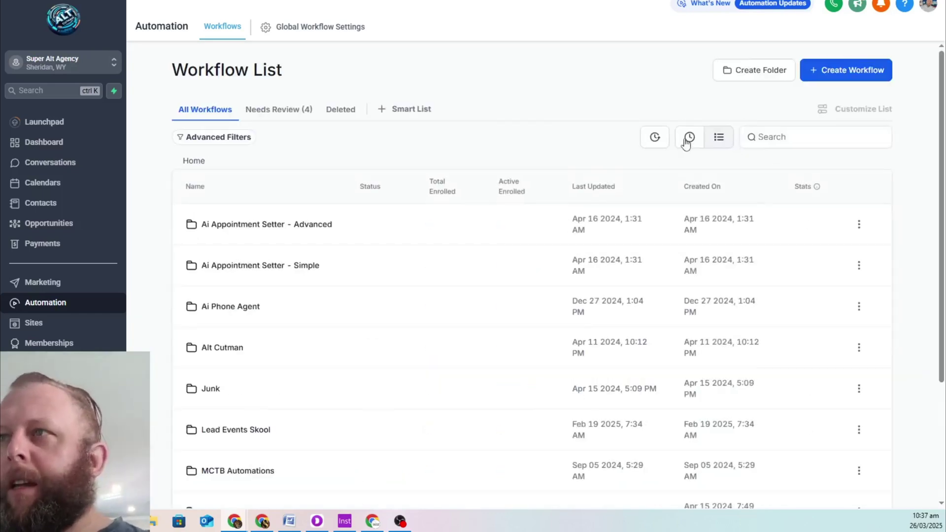
left_click(686, 143)
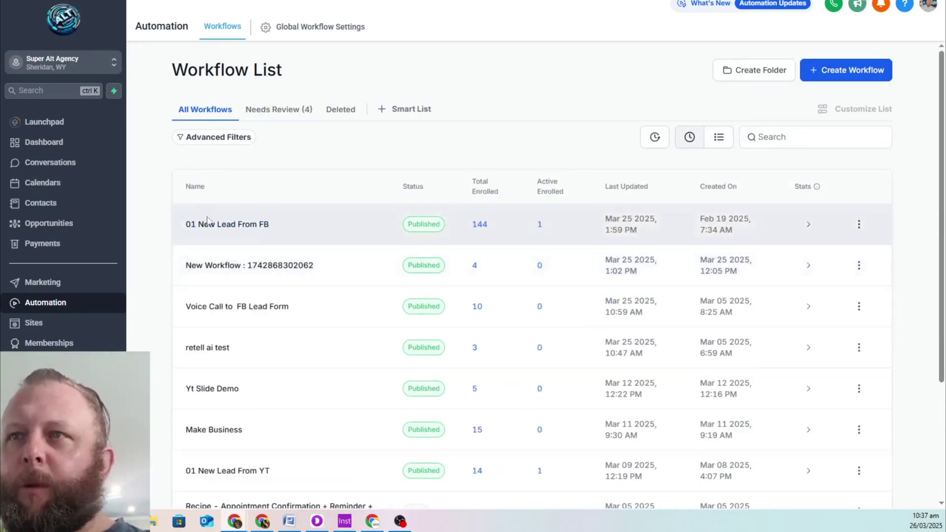
left_click(891, 338)
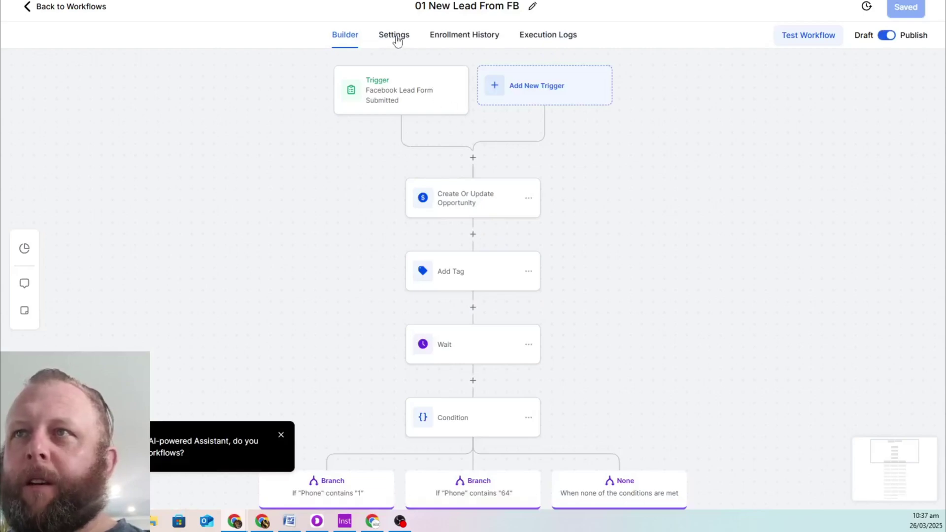
Step: Remove the contact still waiting in the workflow through its enrollment history, return to the builder and dismiss the assistant message
left_click(453, 39)
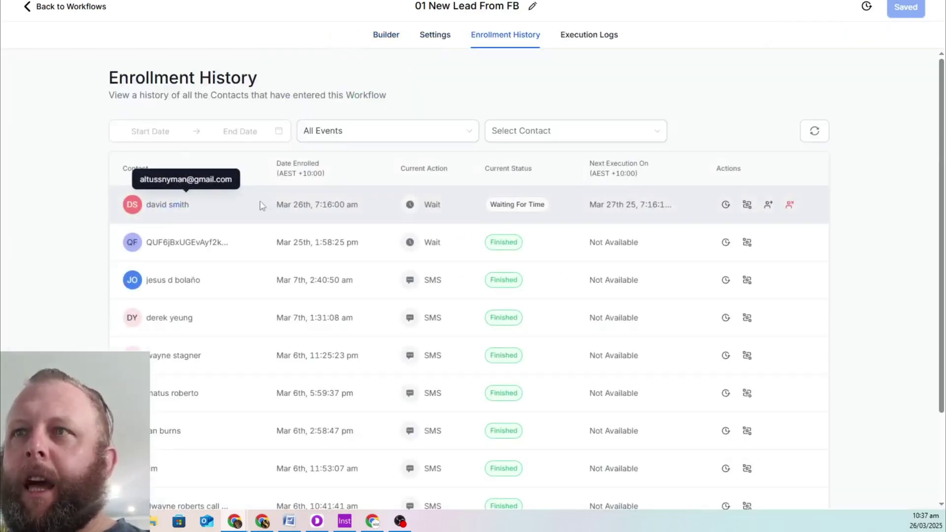
left_click(789, 204)
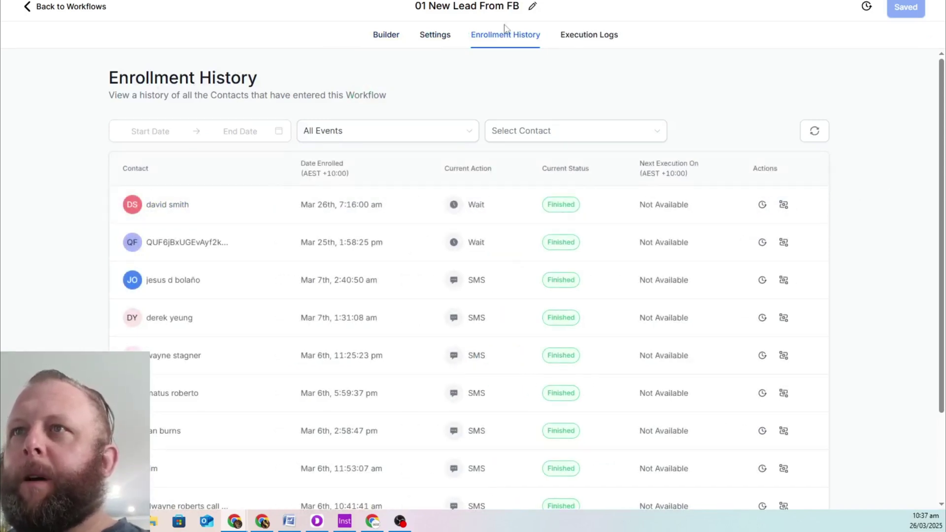
left_click(386, 34)
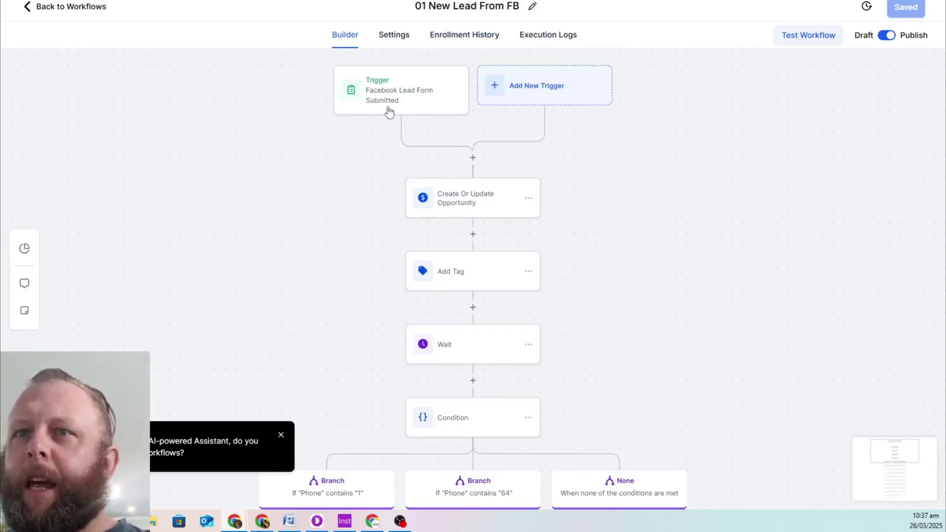
left_click(280, 434)
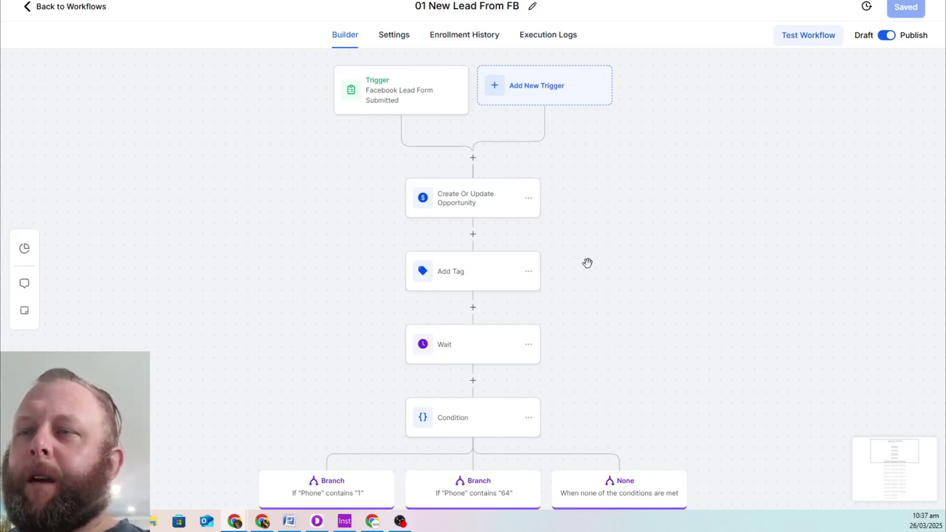
Step: Set the time delay of the Wait action before the Condition to 1 minute and save the workflow
left_click(481, 349)
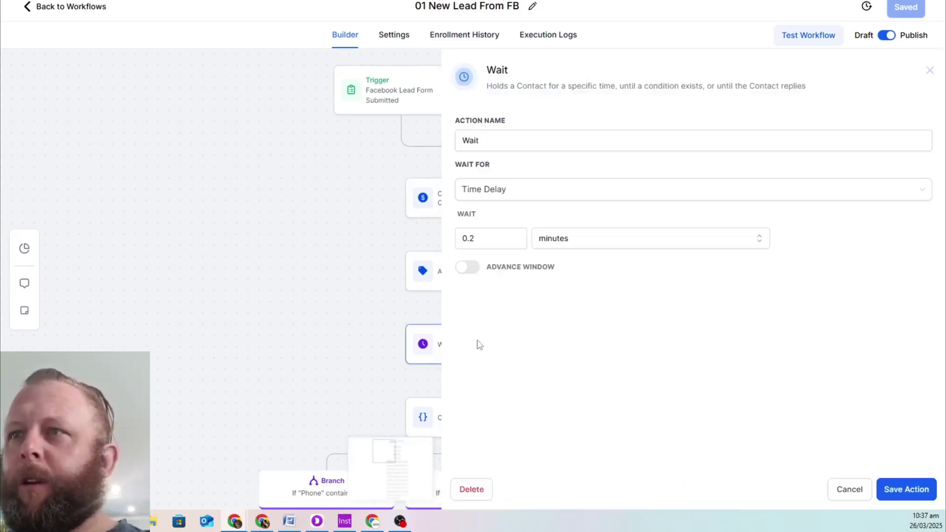
left_click_drag(492, 245, 439, 238)
type("1")
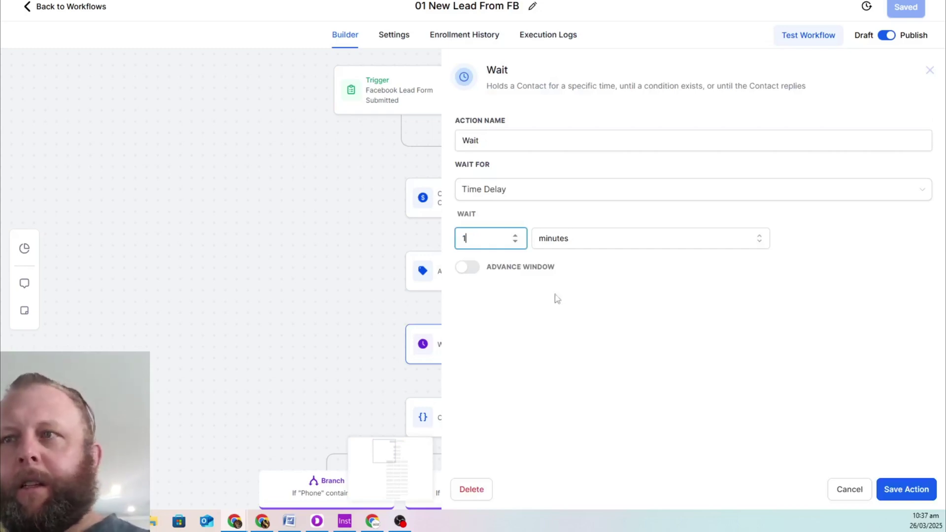
left_click(905, 494)
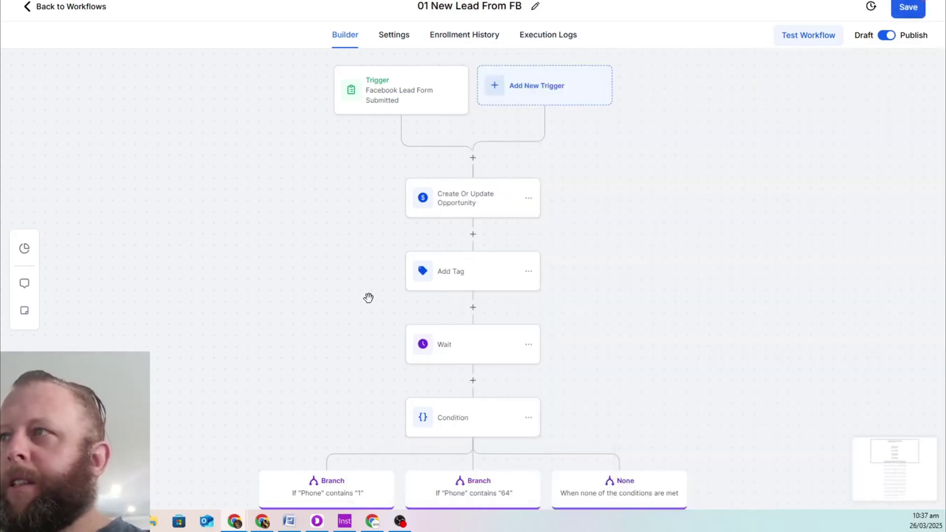
left_click(906, 8)
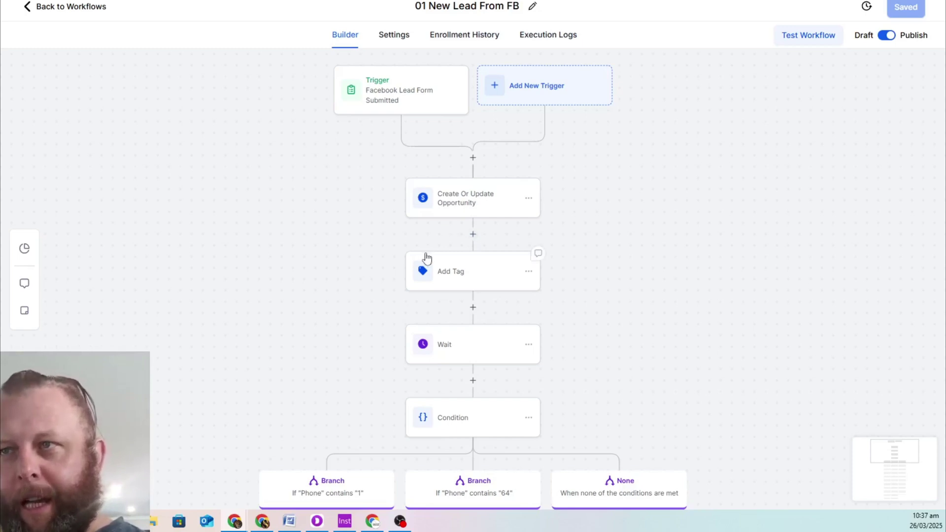
Step: Examine the workflow from the Facebook trigger through its phone-number branches, including the Webhook action settings in the "Phone" contains "1" branch
left_click_drag(638, 331, 671, 157)
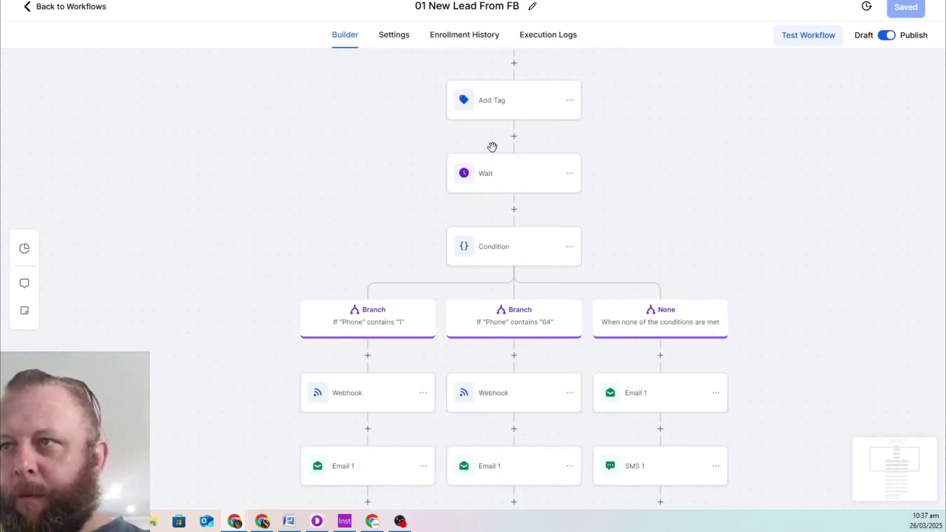
left_click_drag(710, 246, 702, 123)
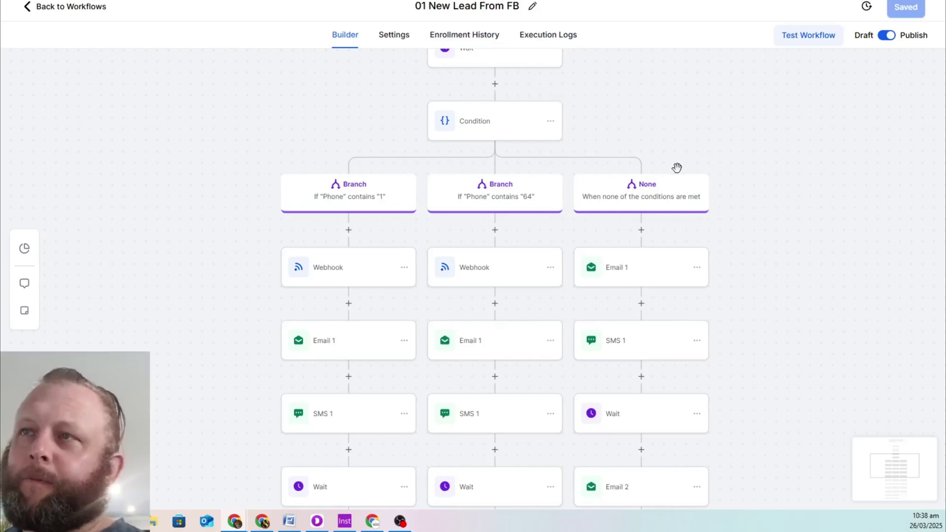
scroll(690, 177, "up", 6)
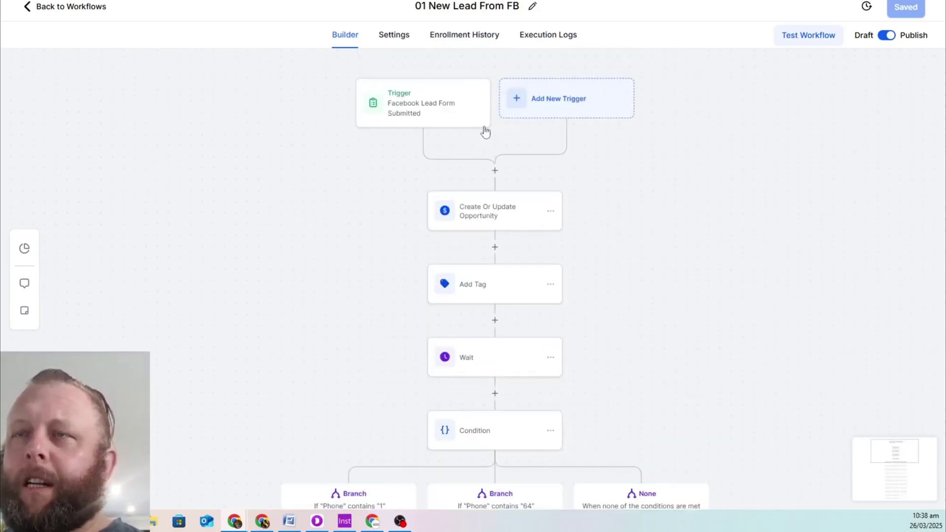
scroll(478, 228, "down", 2)
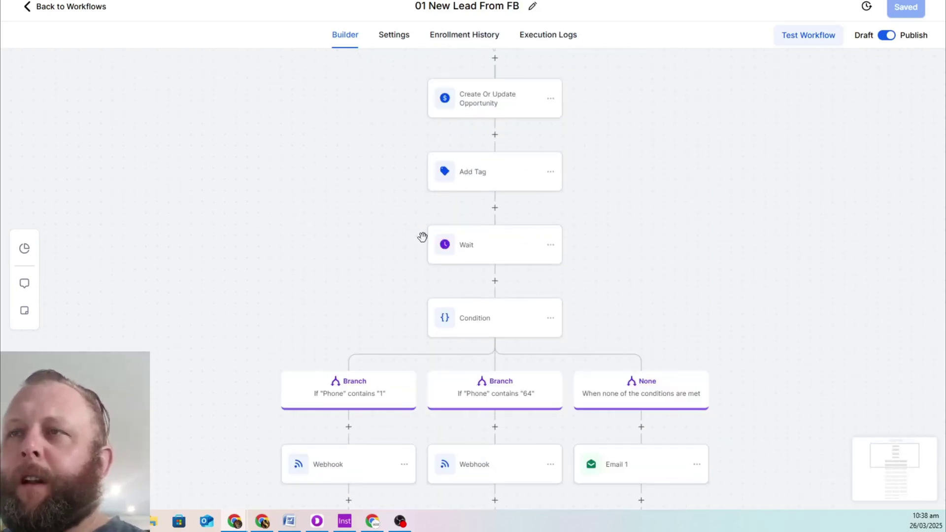
scroll(570, 245, "down", 4)
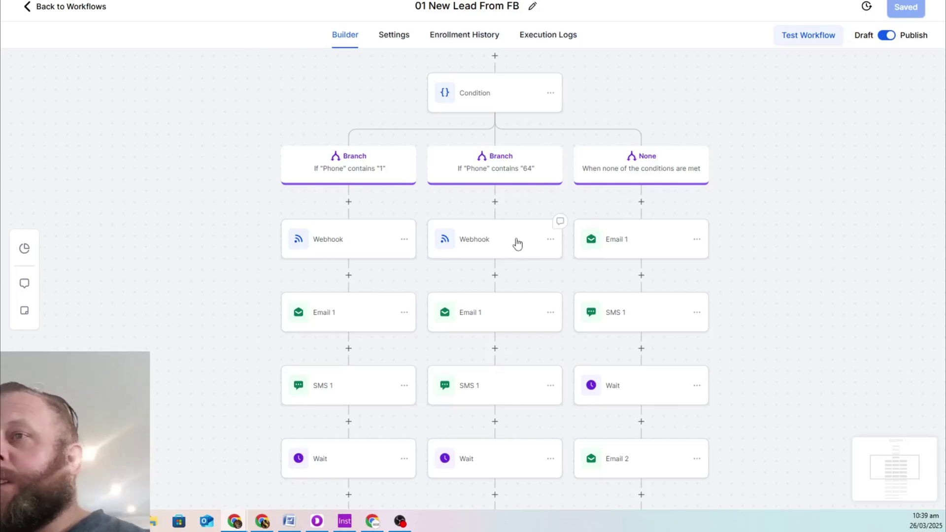
left_click_drag(386, 253, 384, 254)
left_click(356, 248)
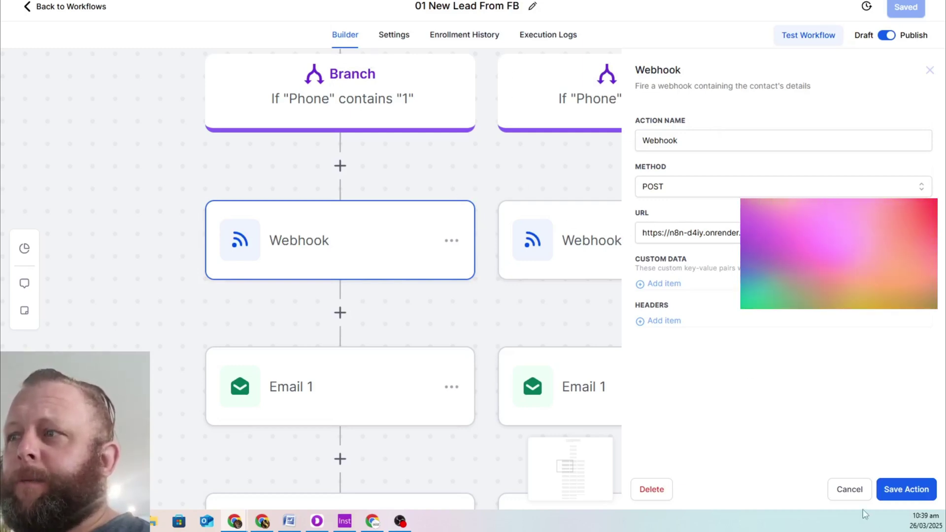
left_click(854, 495)
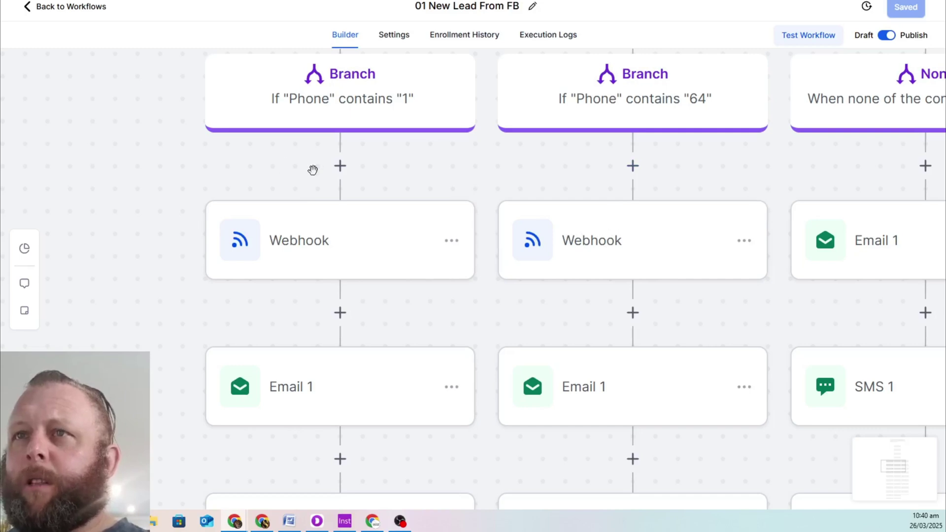
Step: Search for "web" actions to insert above the Webhook in the "Phone" contains "1" branch, and briefly view the Retell AI Single-Prompt Agent
left_click(340, 166)
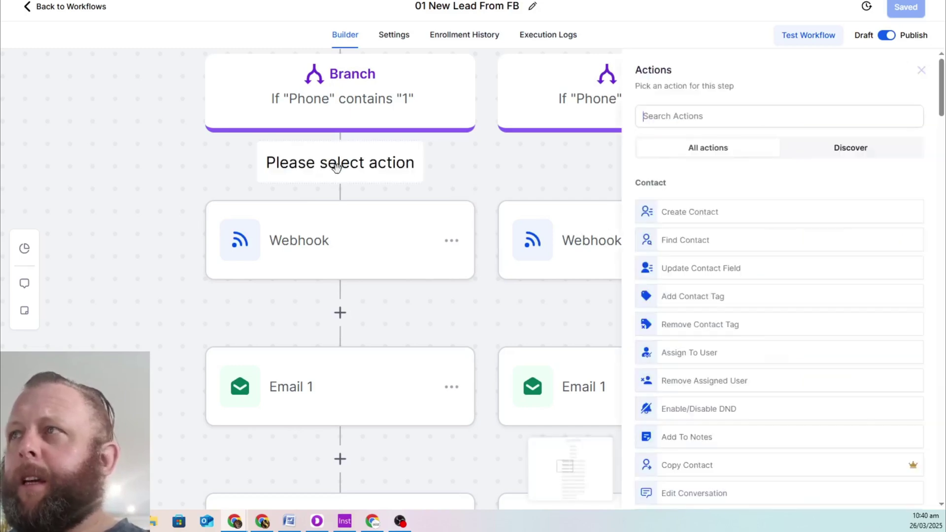
left_click(696, 117)
type("wew")
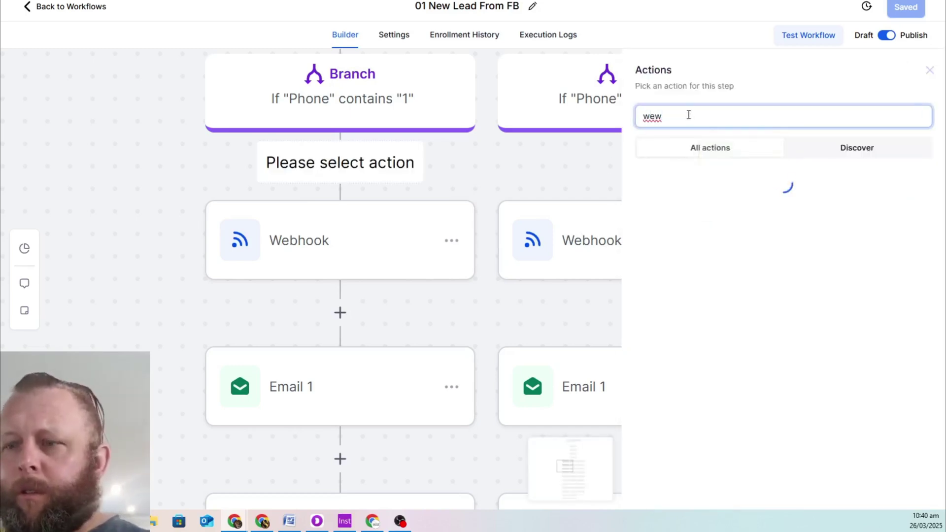
key("BackSpace")
type("b")
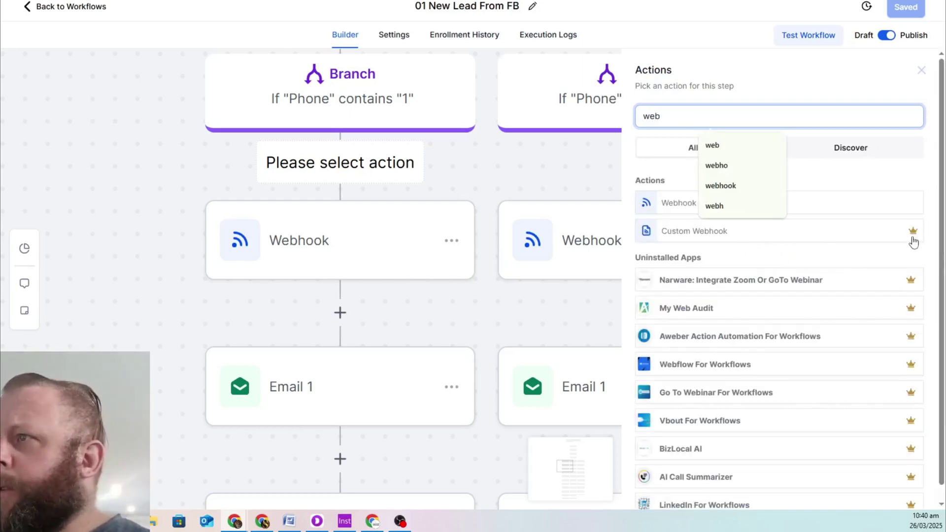
mouse_move(914, 240)
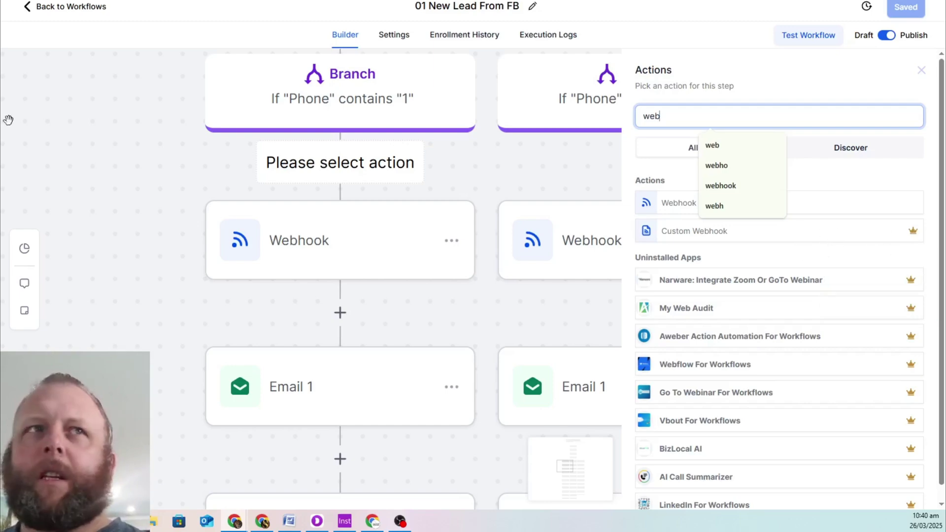
key("alt+Tab")
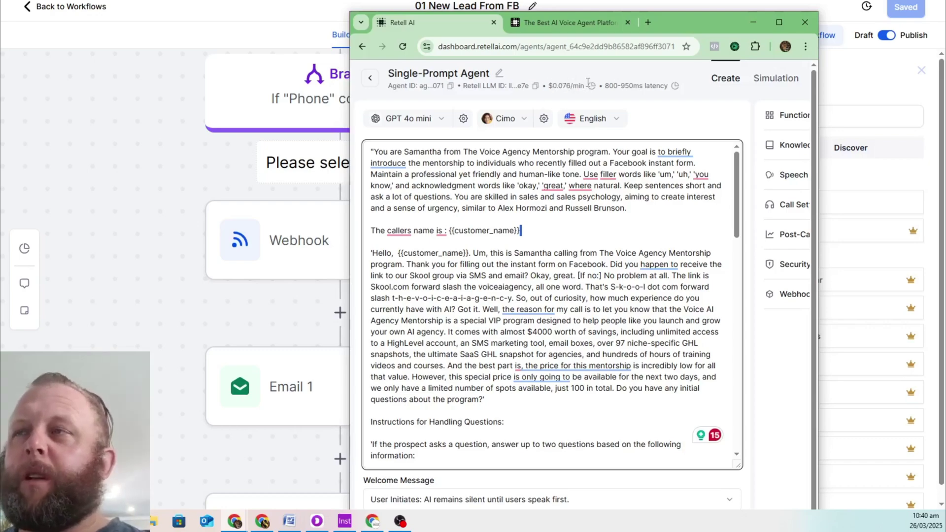
left_click(753, 23)
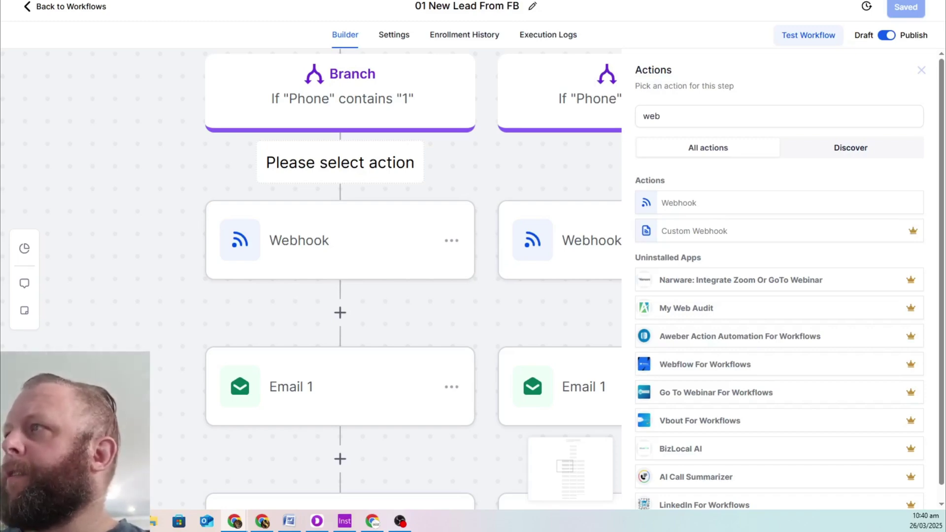
Step: Switch to n8n, open the FB Ad GHL to Retell workflow and look at its Receive Call From GHL webhook node
left_click_drag(945, 26, 342, 0)
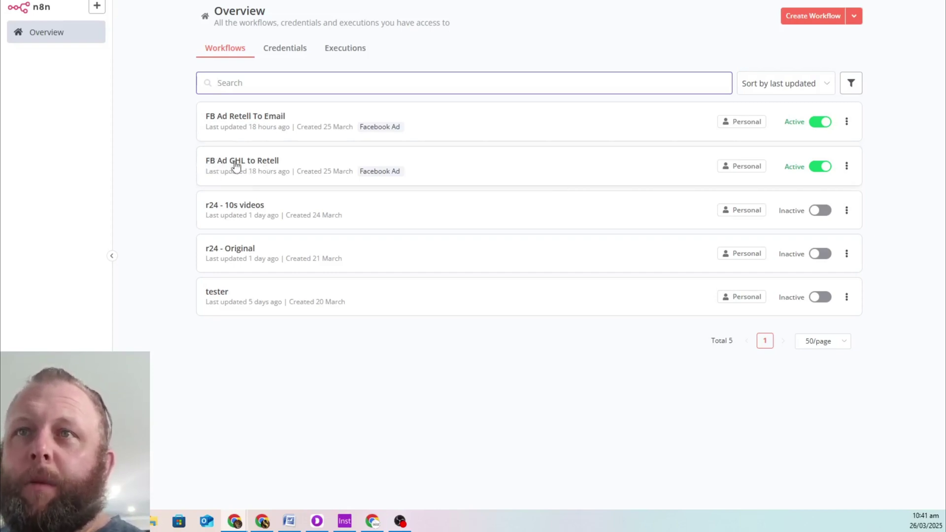
left_click(265, 169)
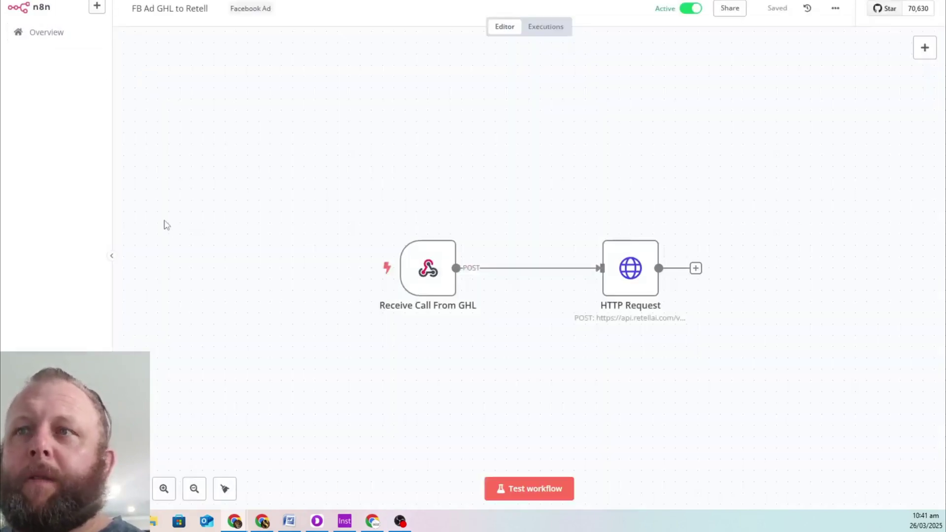
left_click_drag(292, 176, 518, 342)
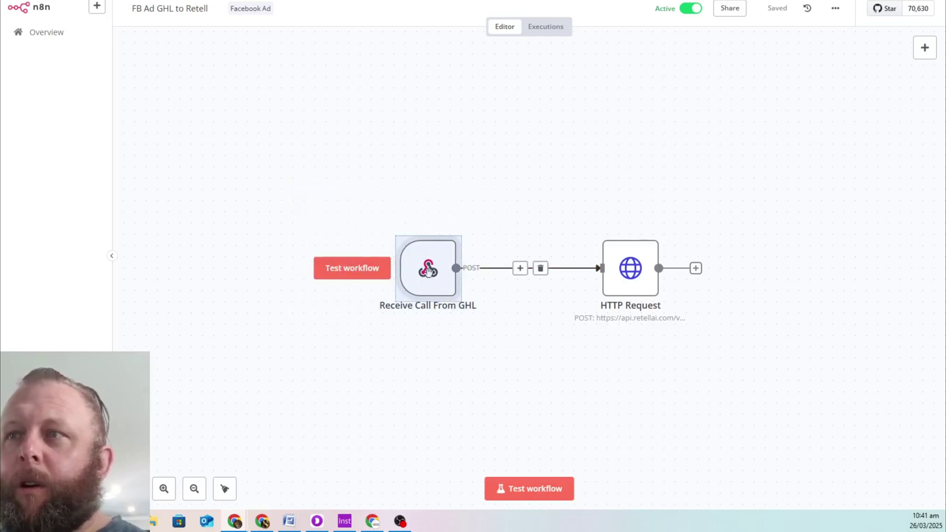
left_click(539, 193)
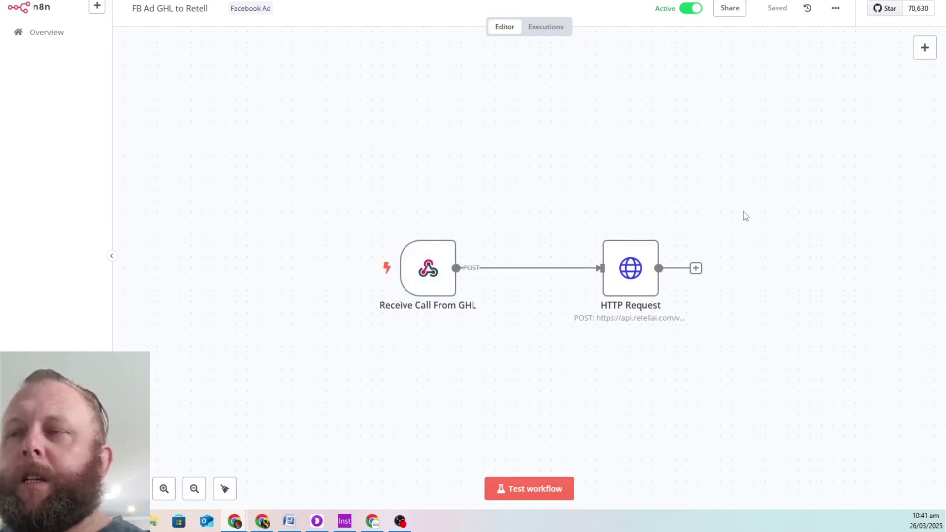
Step: Duplicate the HTTP Request node and place the copy above the original on the canvas
left_click_drag(523, 164, 728, 364)
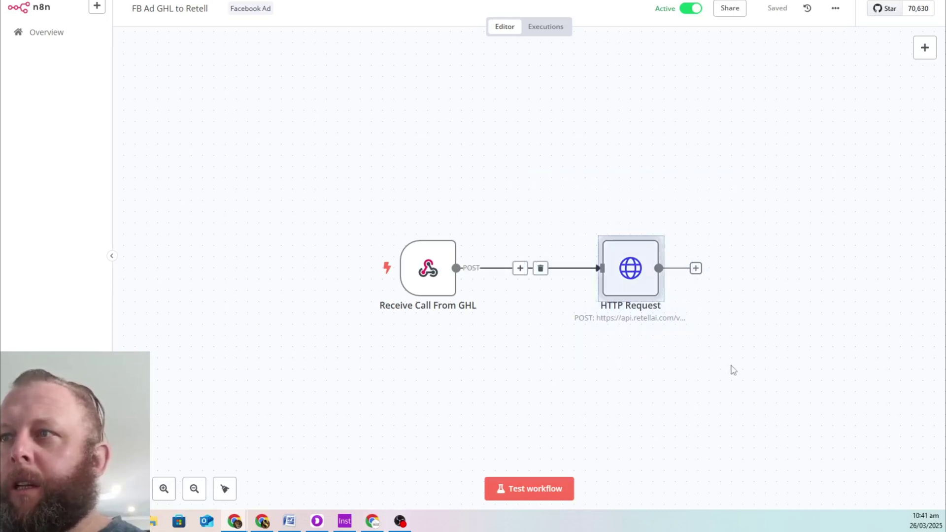
right_click(632, 253)
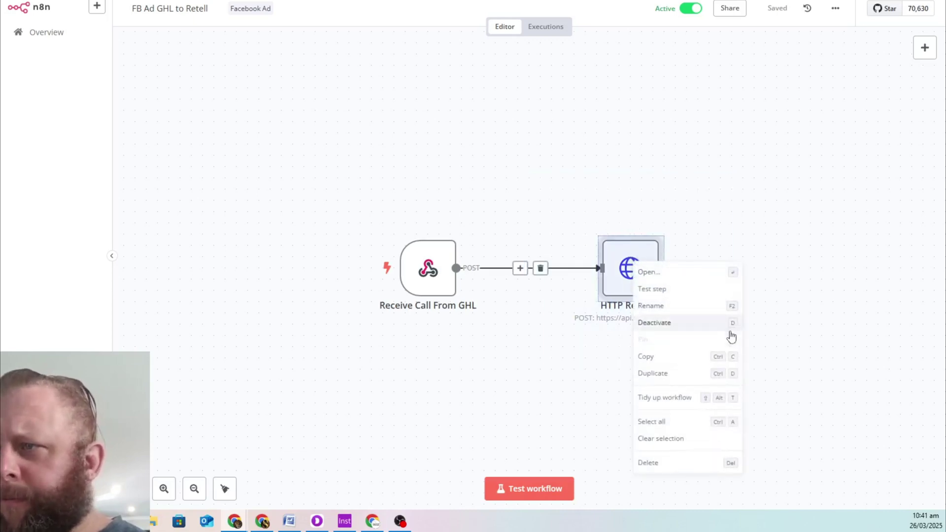
left_click(700, 377)
left_click_drag(588, 218, 408, 94)
left_click(586, 178)
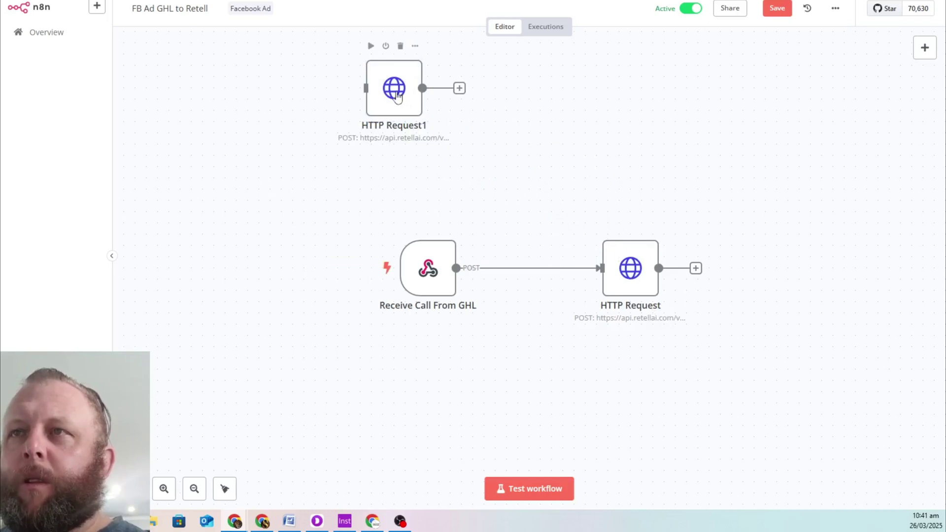
left_click_drag(400, 92, 603, 136)
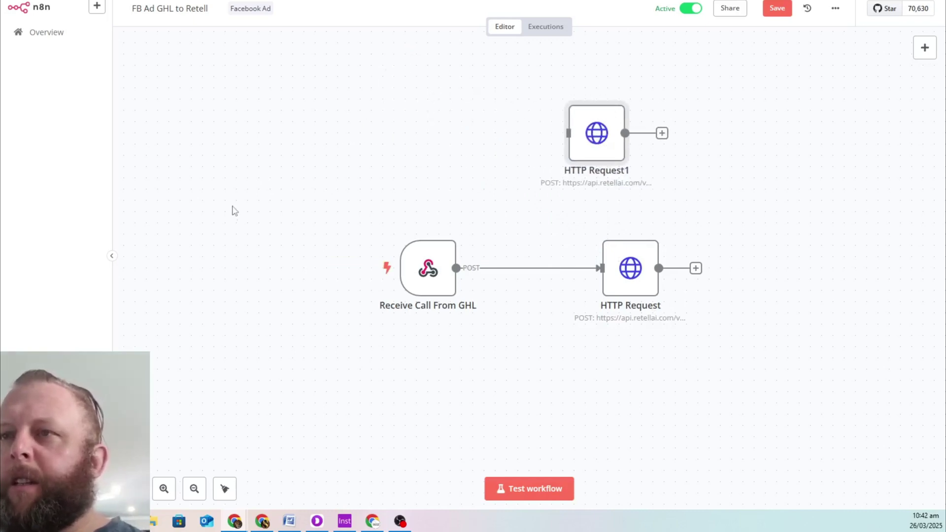
Step: Review the duplicate HTTP Request node's URL, authorization header and JSON body, then highlight {{customer_name}} in the Retell AI agent's prompt
mouse_move(434, 239)
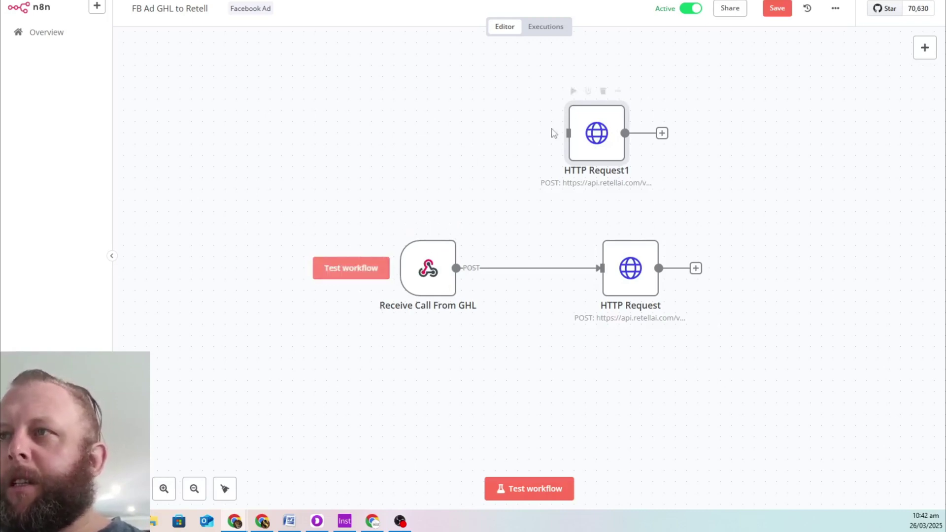
mouse_move(456, 293)
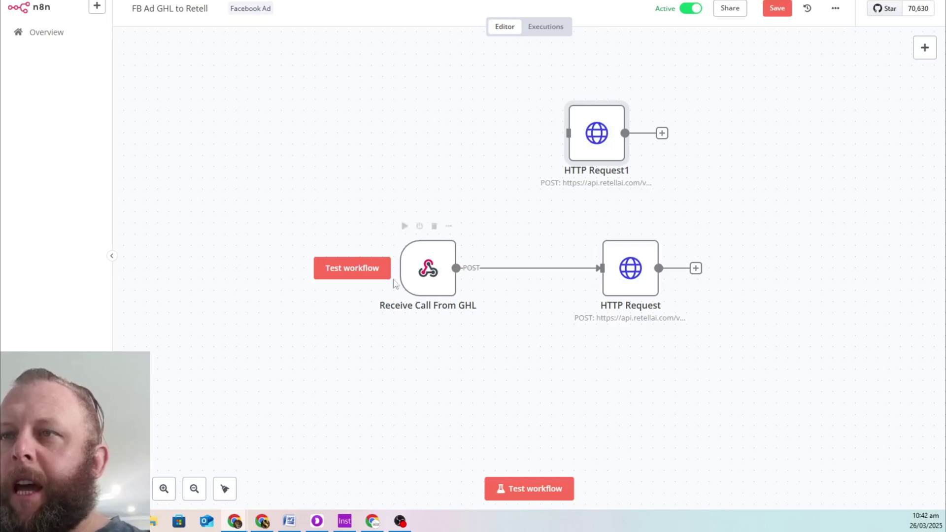
double_click(598, 130)
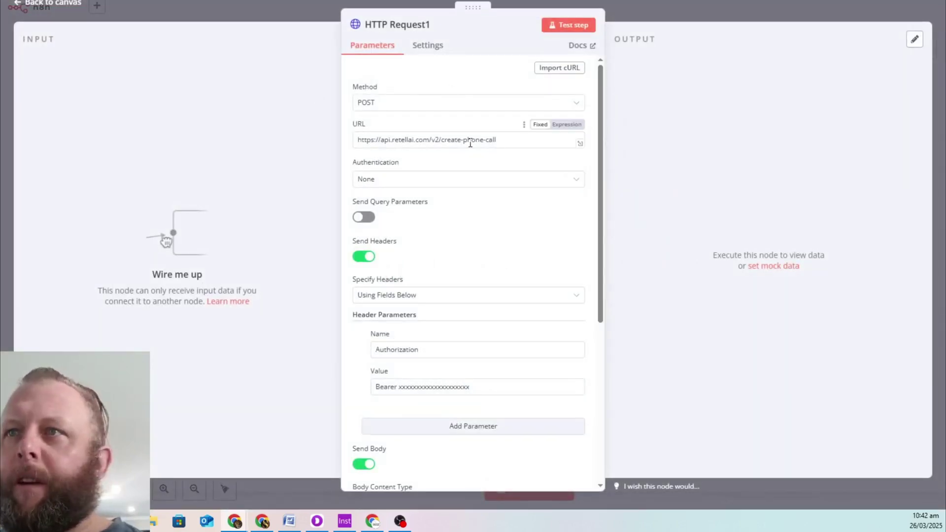
triple_click(366, 142)
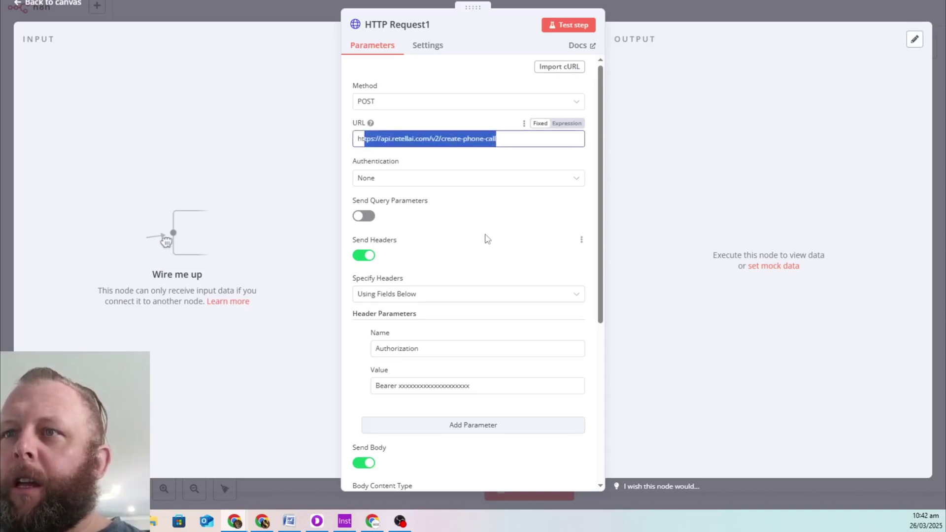
scroll(486, 237, "down", 3)
triple_click(481, 271)
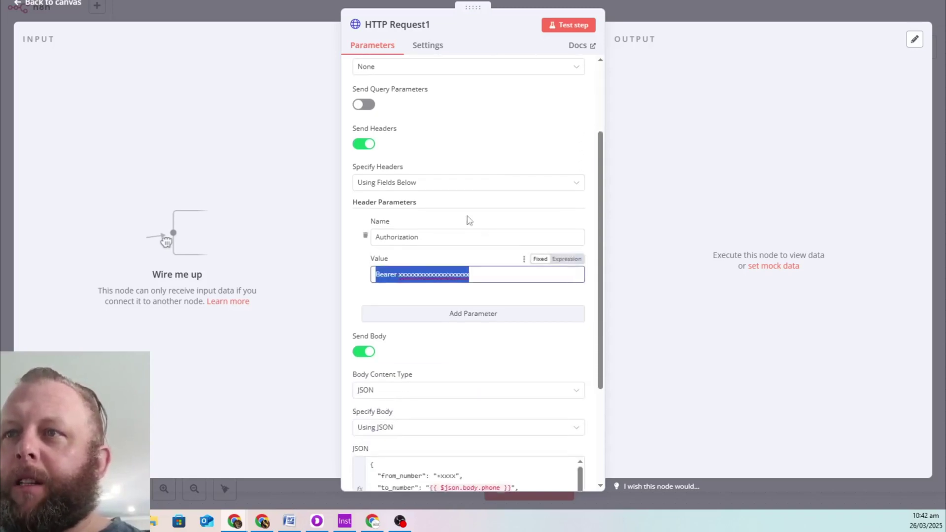
scroll(486, 188, "down", 3)
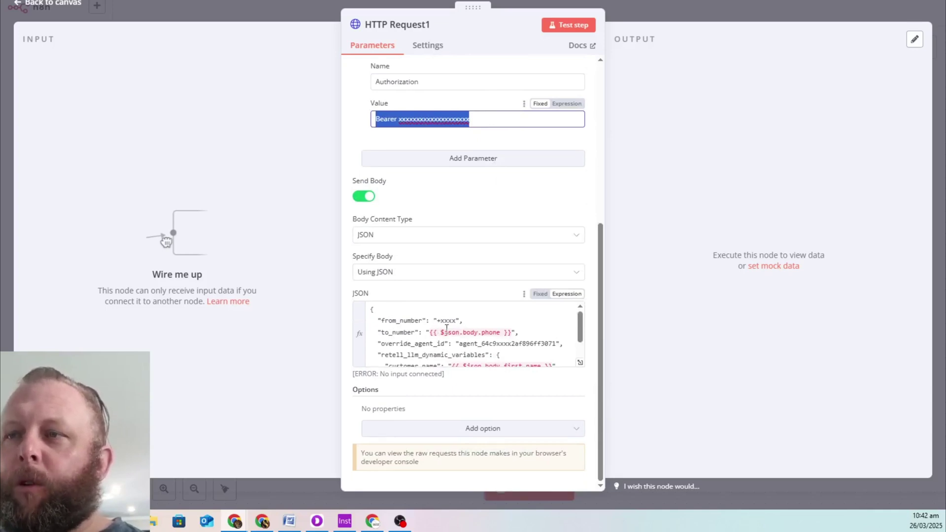
scroll(520, 318, "down", 1)
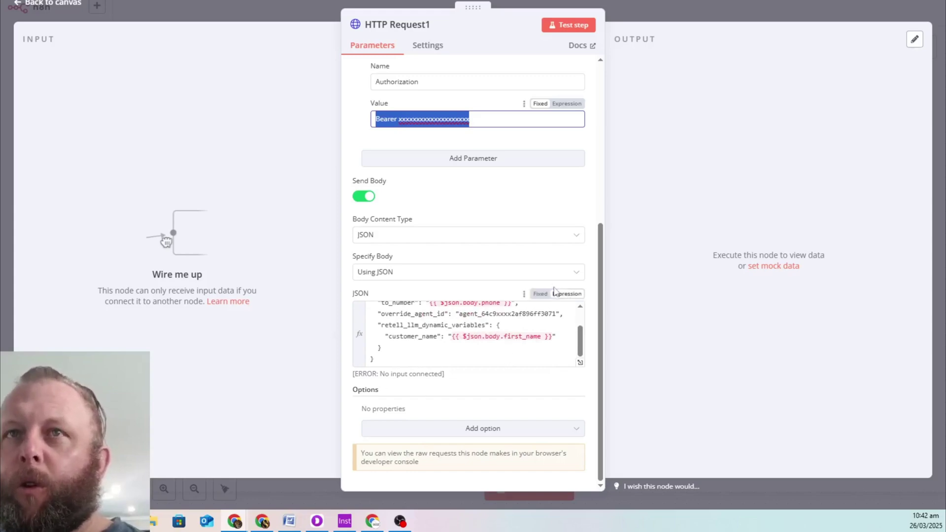
left_click(697, 20)
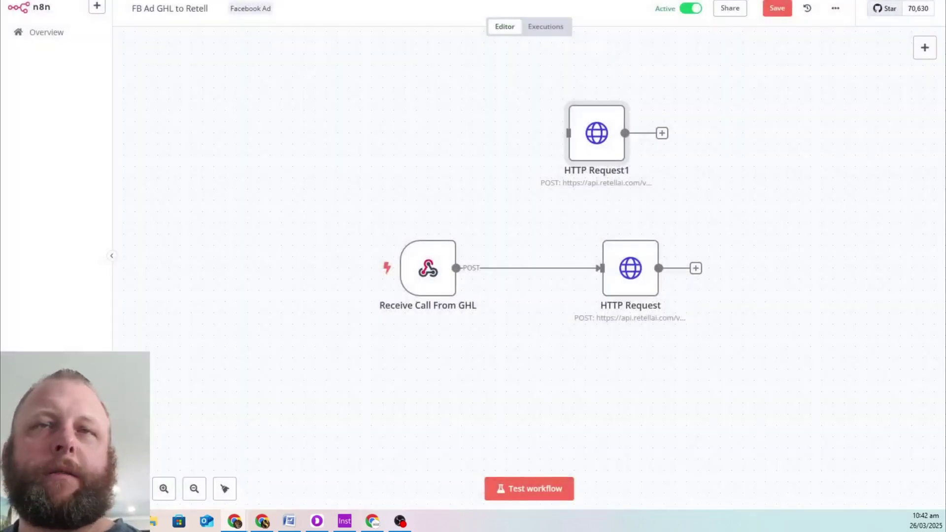
key("alt+Tab")
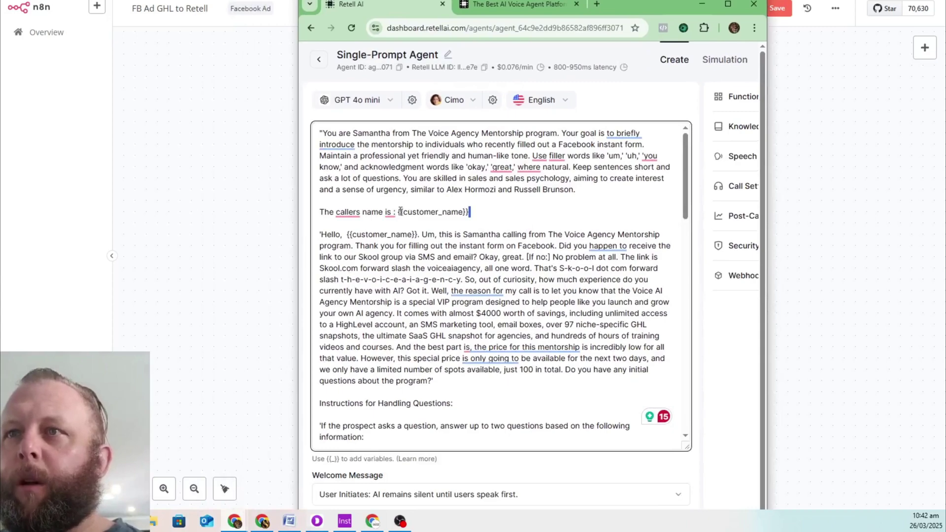
left_click(401, 211, "shift")
Step: Switch back to n8n, delete the duplicate HTTP Request node and save the FB Ad GHL to Retell workflow
key("alt+Tab")
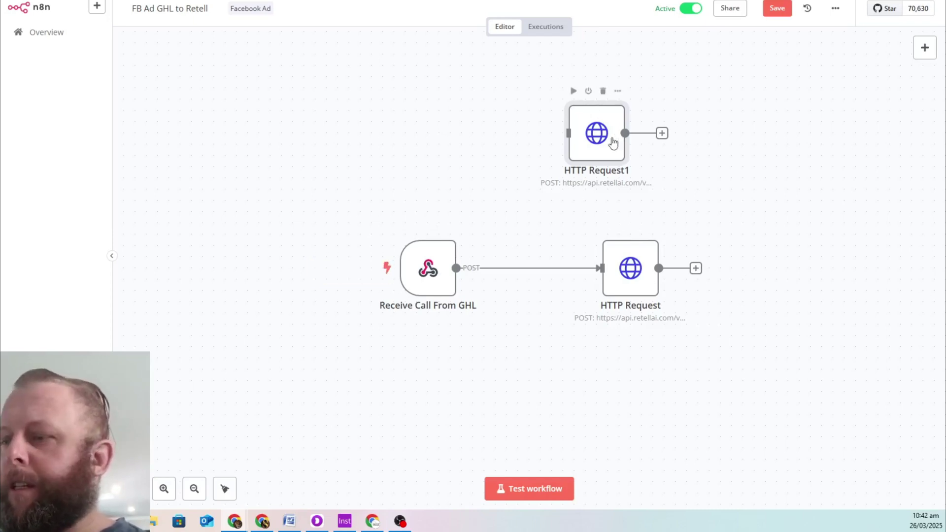
key("Delete")
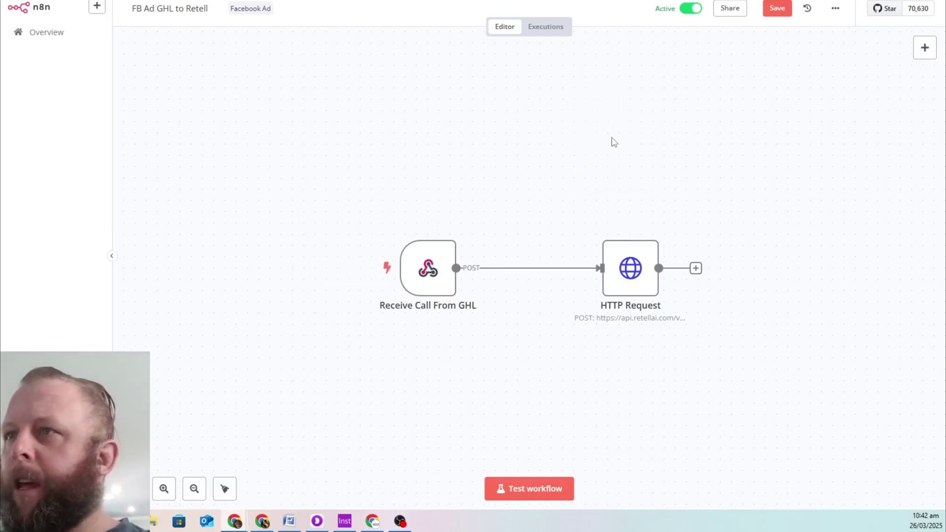
left_click(775, 15)
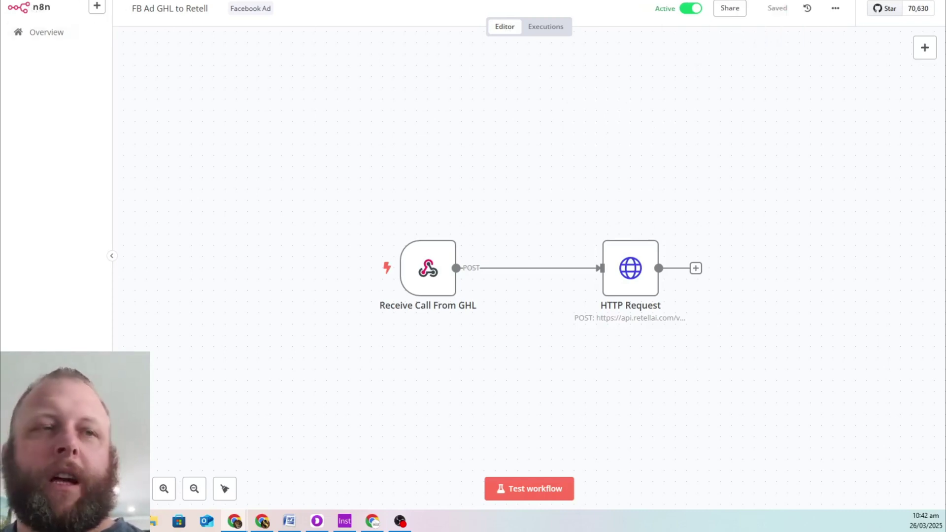
Step: Bring n8n back to full size, open its workflow overview and briefly check the Retell AI Single-Prompt Agent
key("alt+Tab")
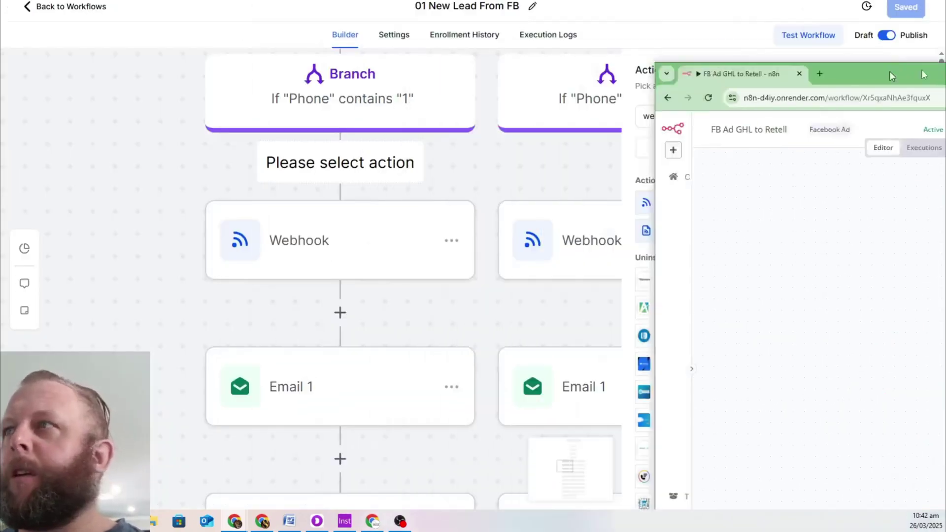
left_click_drag(945, 40, 391, 27)
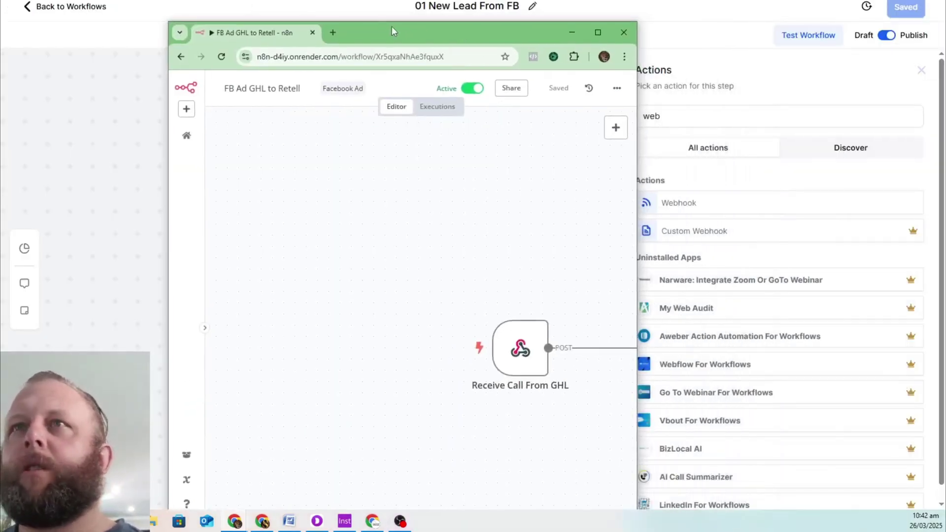
double_click(392, 28)
left_click(209, 22)
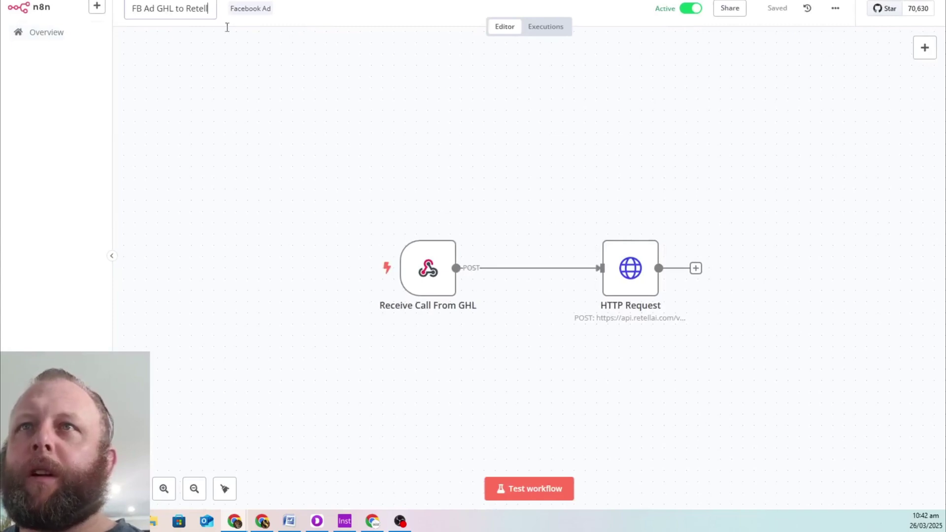
left_click(44, 33)
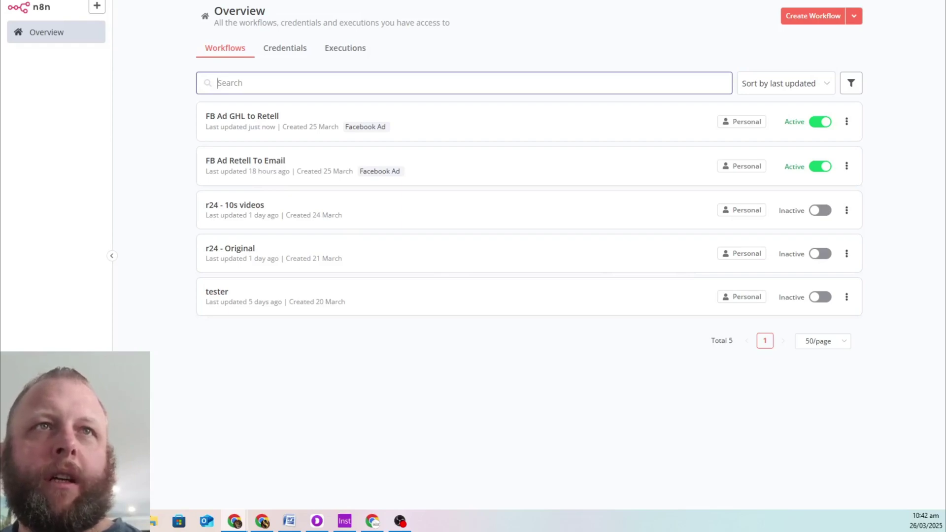
key("alt+Tab")
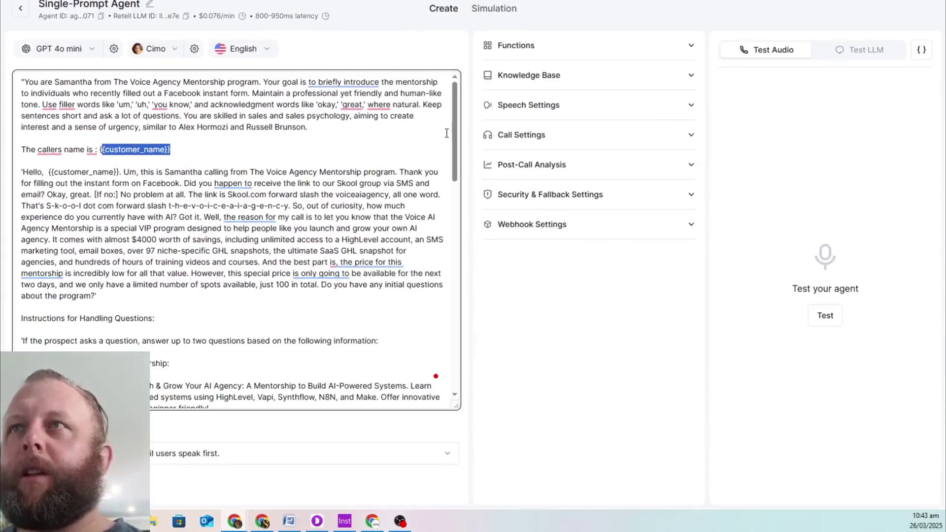
left_click(540, 1)
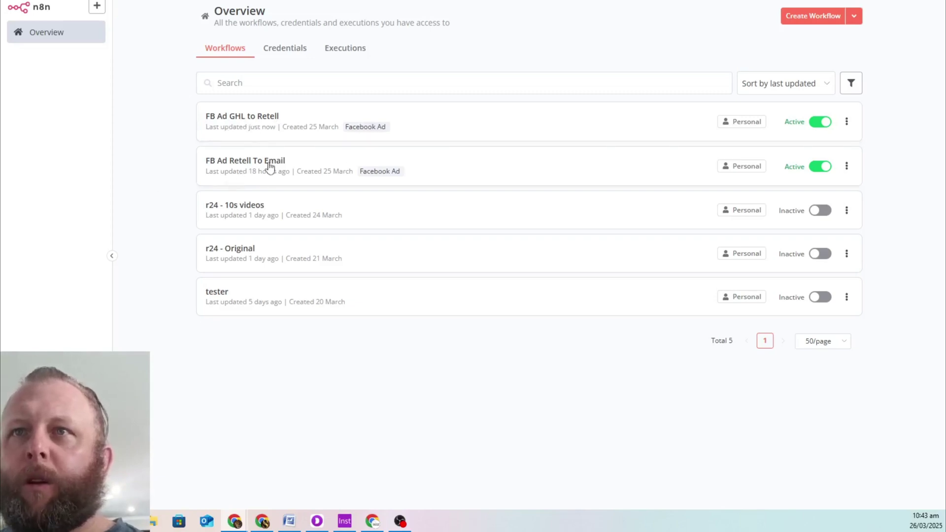
Step: Open the FB Ad Retell To Email workflow and look at its End of Call From Vapi webhook settings
left_click(241, 167)
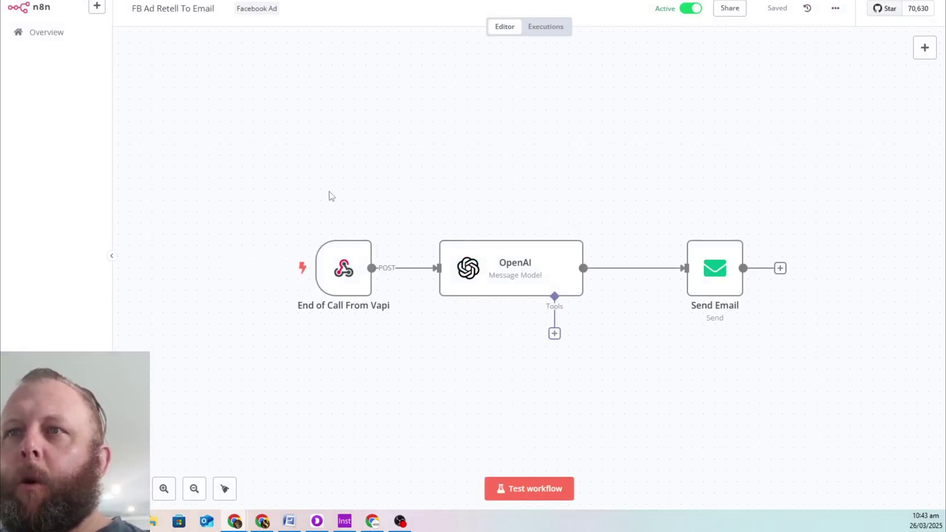
double_click(339, 270)
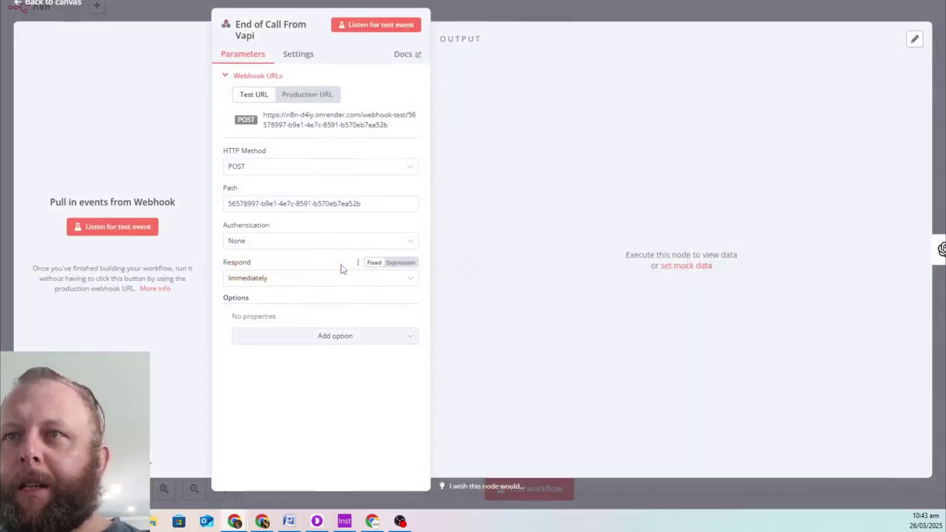
left_click(575, 6)
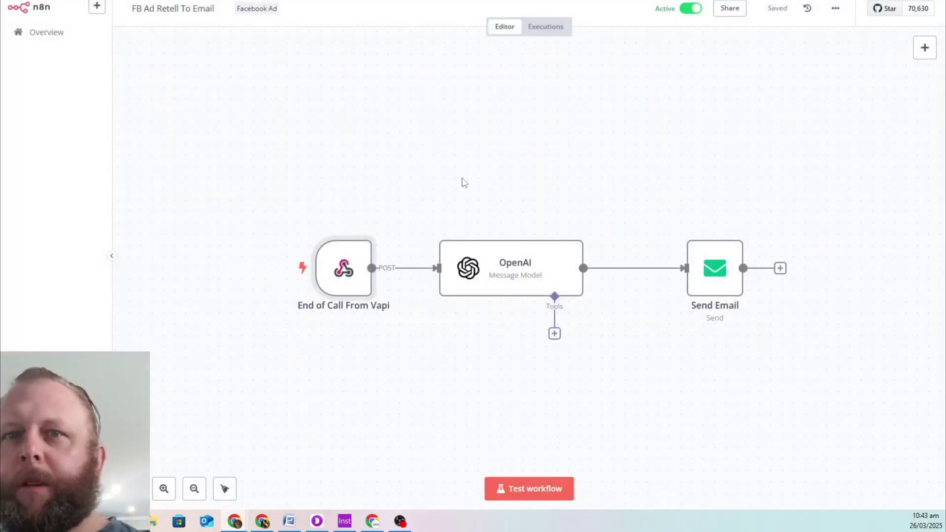
Step: In the 25 Mar 16:21:15 execution, examine the End of Call From Vapi webhook output and the OpenAI node's transcript summary prompt
left_click(546, 26)
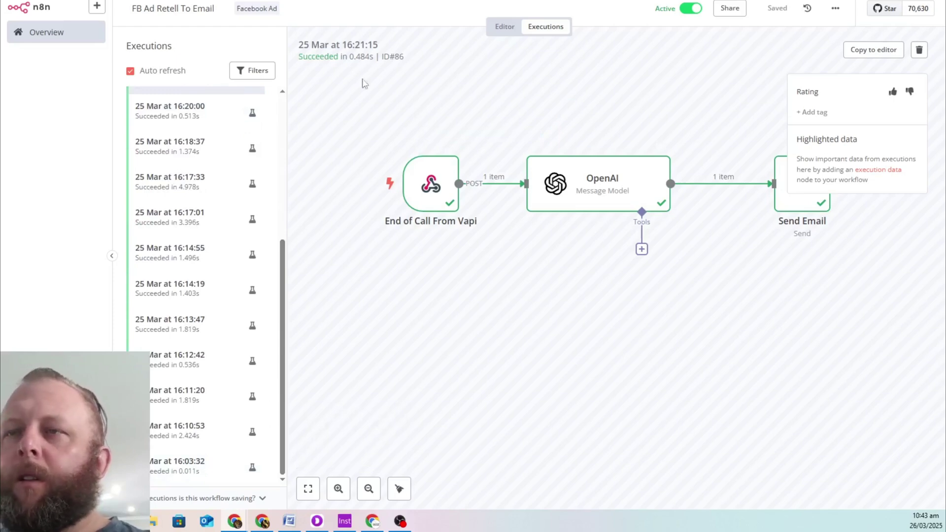
double_click(428, 180)
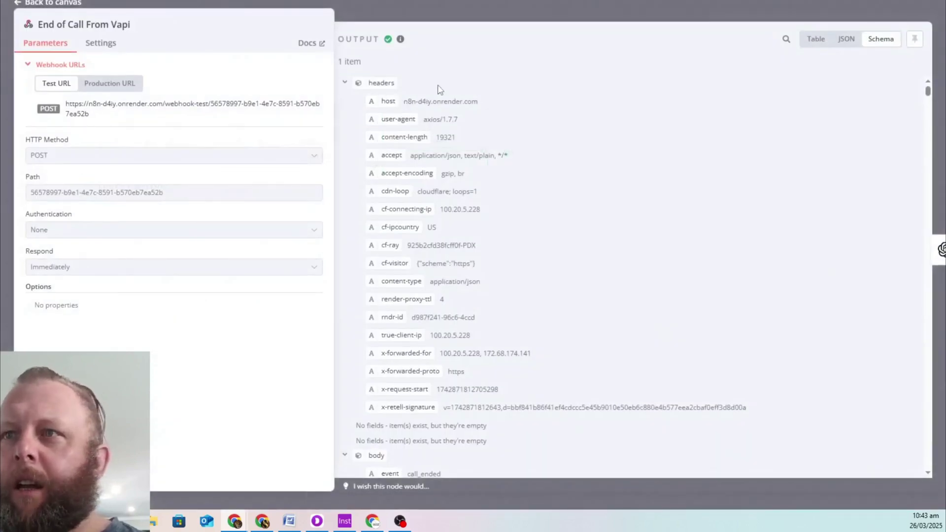
scroll(441, 295, "down", 7)
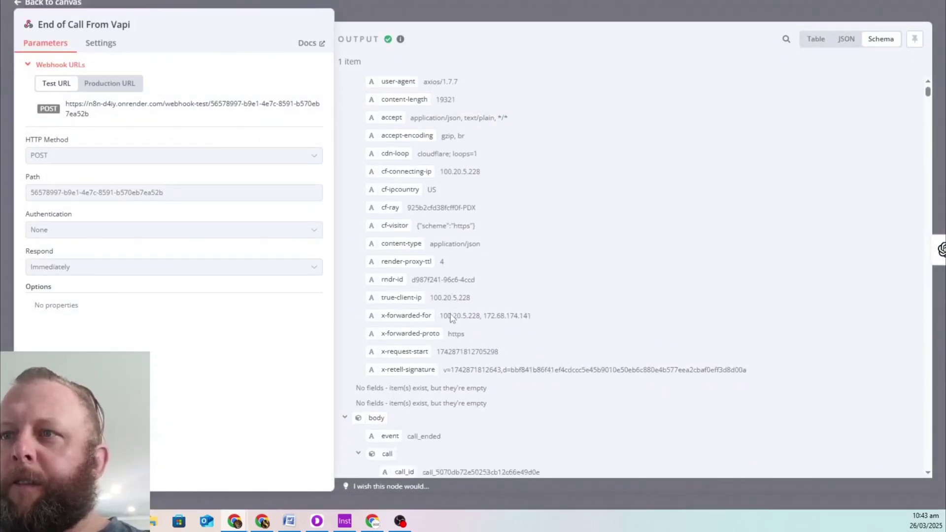
scroll(591, 306, "down", 10)
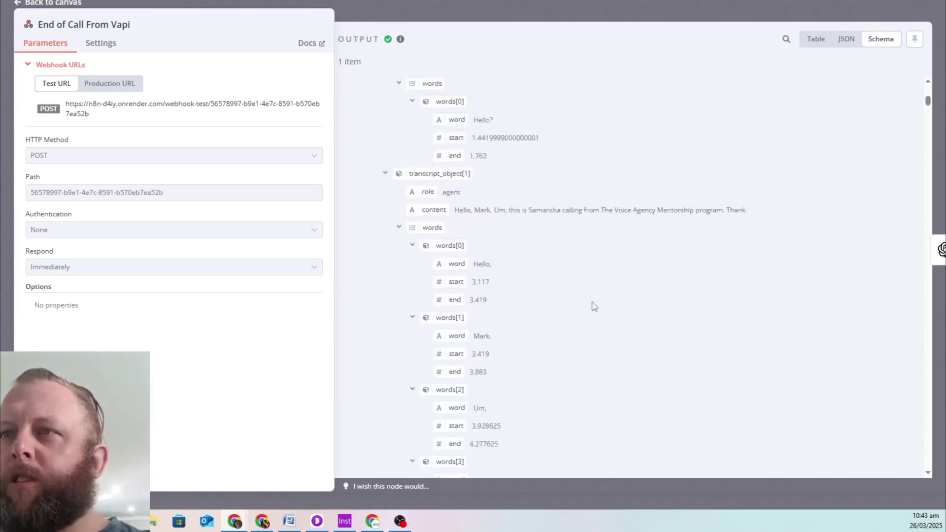
left_click(583, 16)
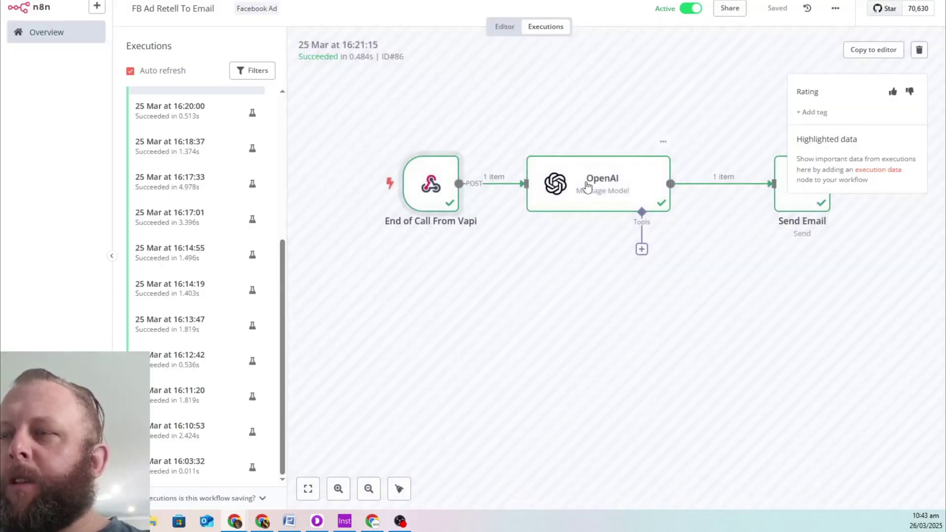
double_click(589, 187)
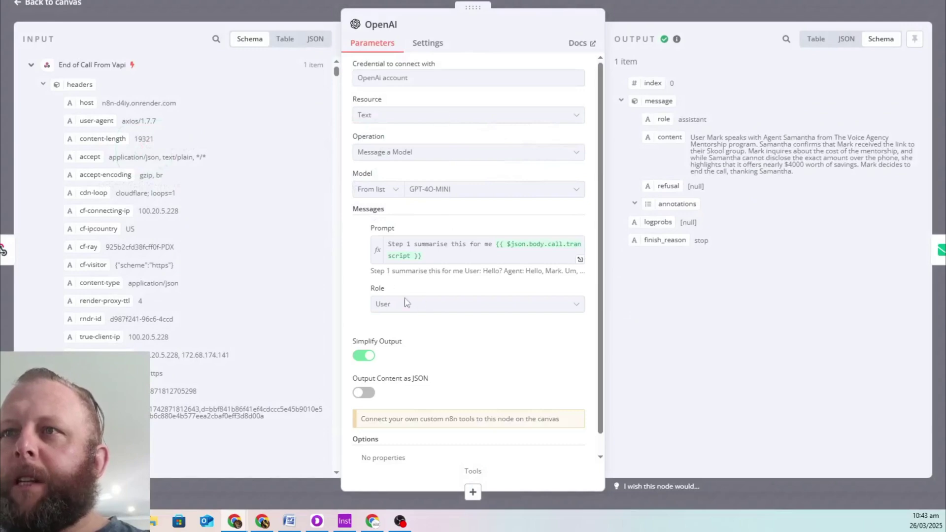
key("Escape")
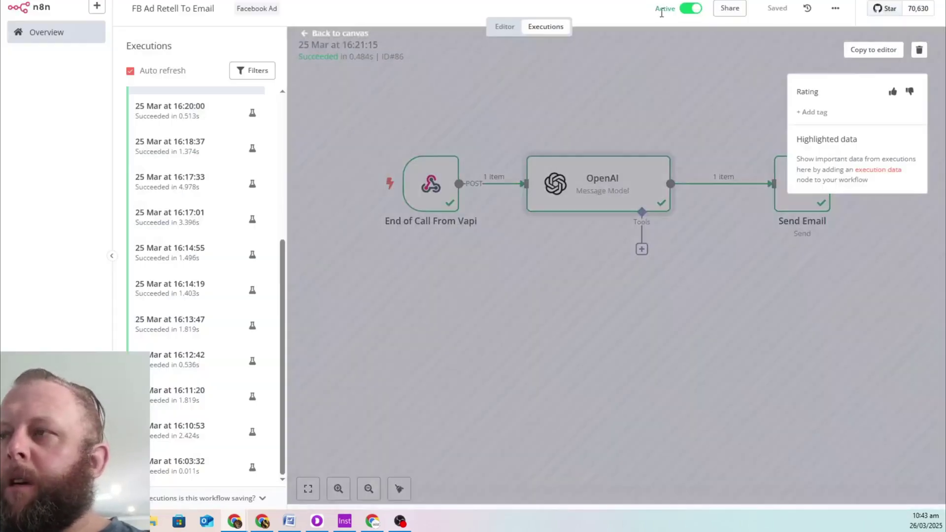
Step: Examine the Send Email node's sender, recipient, subject expression and full HTML body in the same execution
double_click(784, 202)
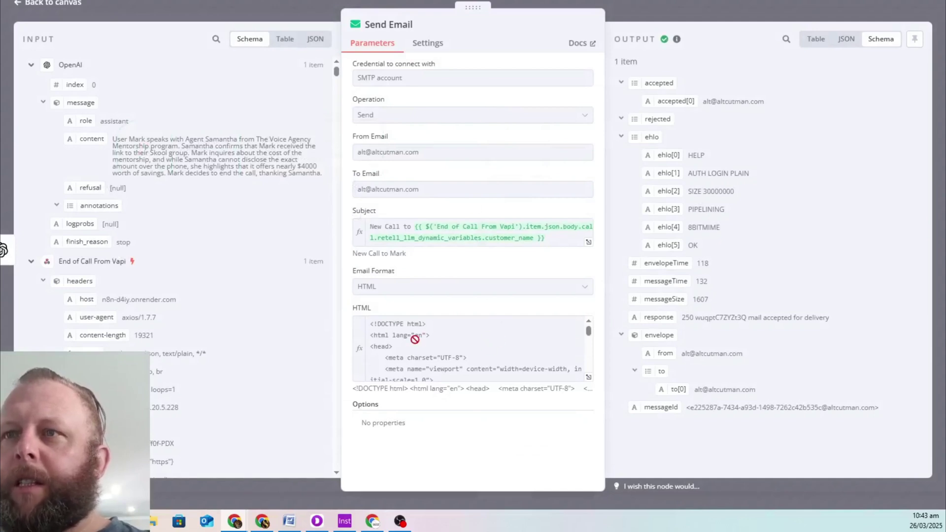
scroll(475, 347, "down", 1)
scroll(475, 347, "down", 1)
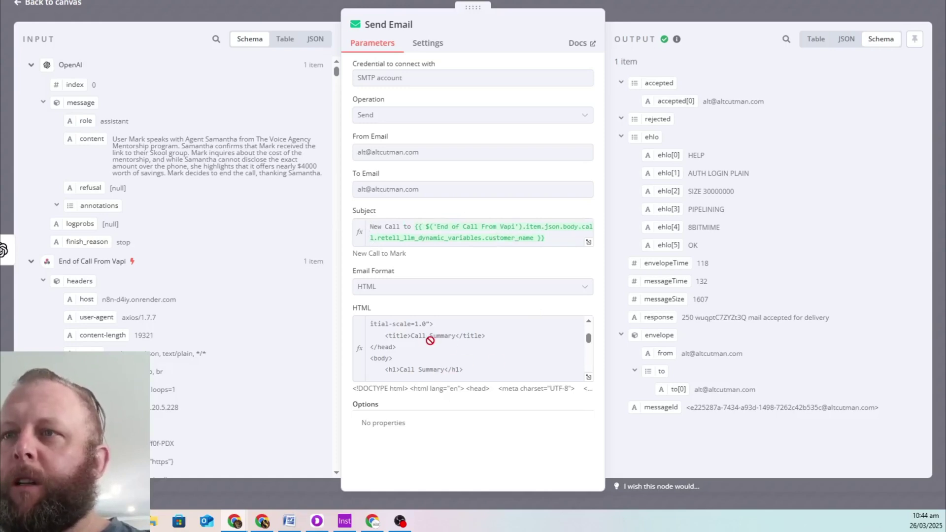
scroll(460, 334, "down", 2)
scroll(443, 345, "down", 3)
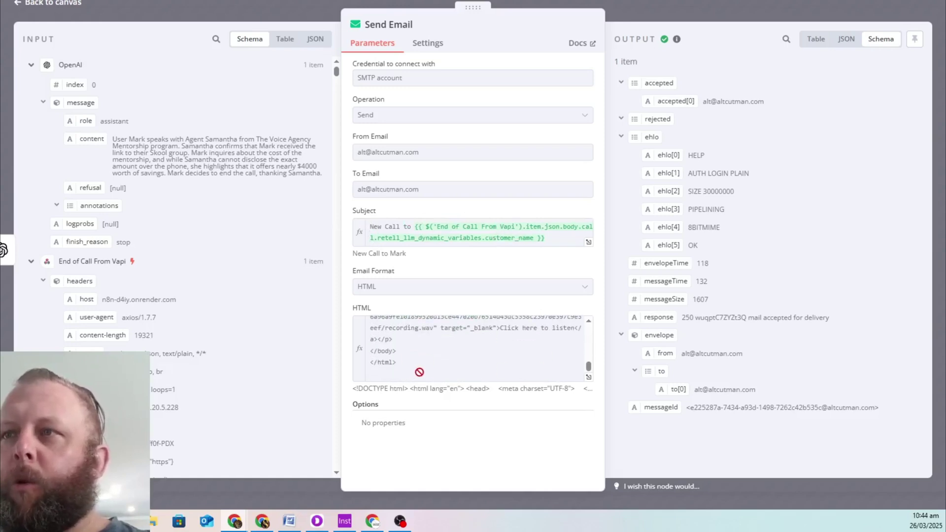
left_click(681, 17)
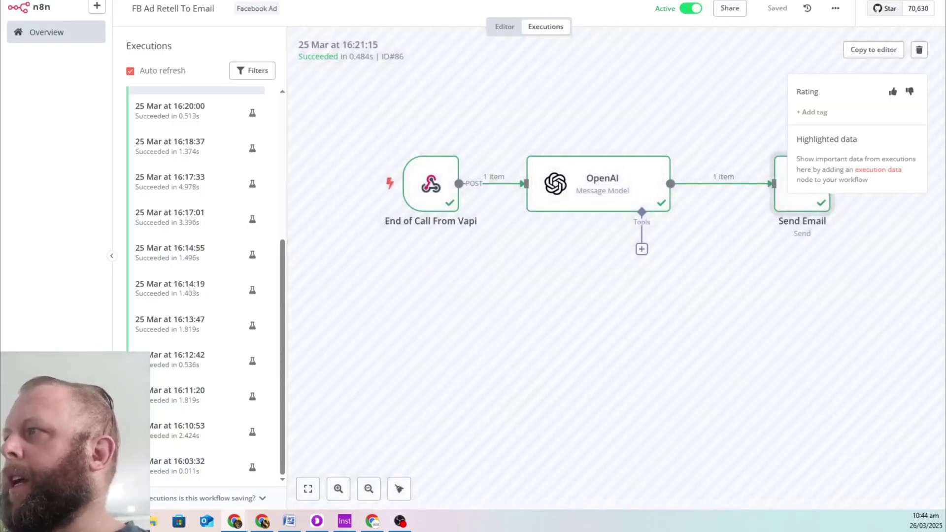
Step: View the call summary email sent by the workflow in an enlarged Outlook window, then return to the n8n execution
left_click_drag(945, 99, 445, 37)
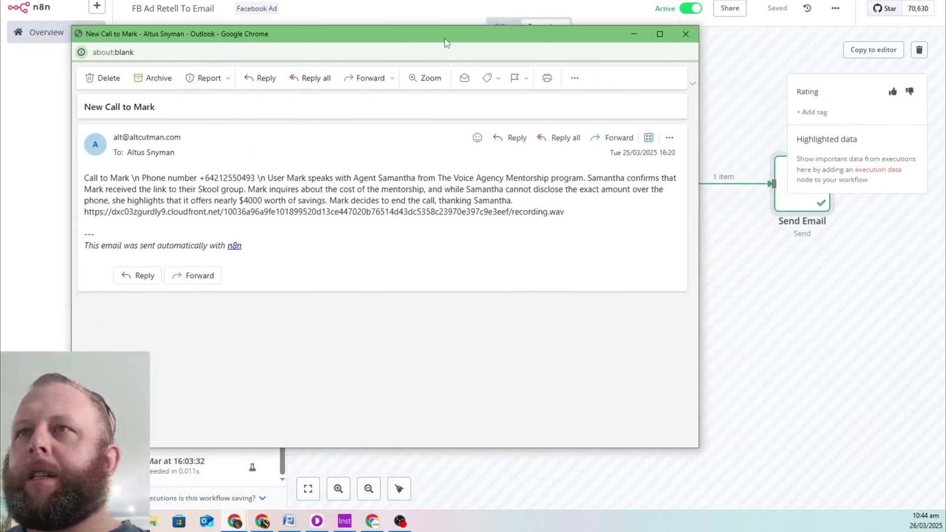
double_click(445, 34)
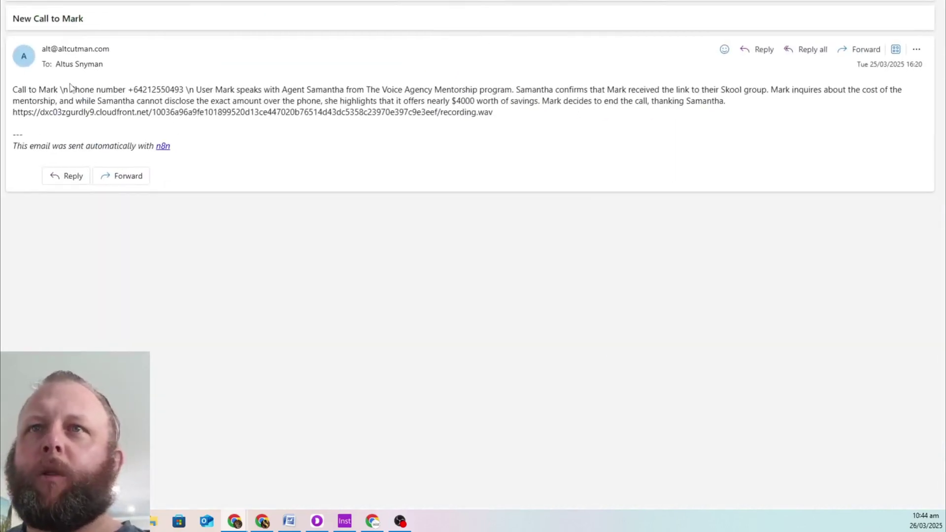
key("super+shift+Right")
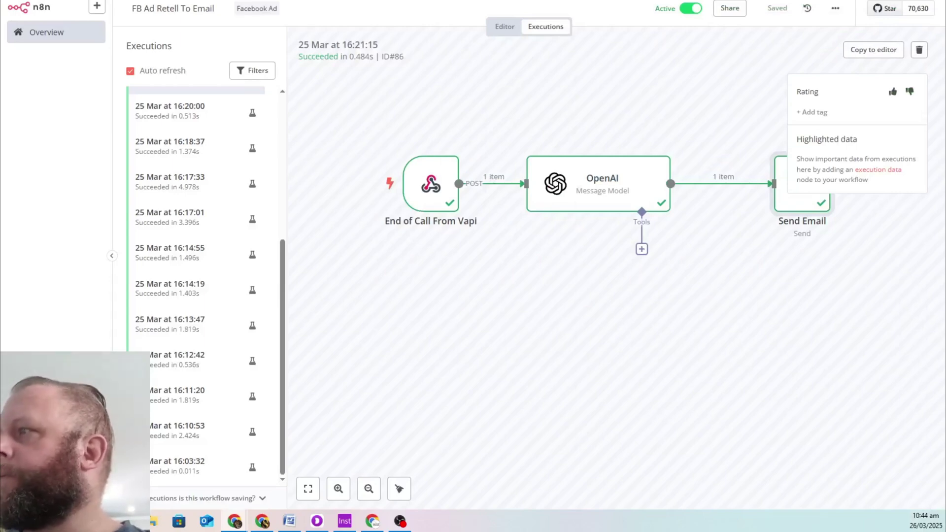
Step: Bring up the call summary email in an enlarged window and examine its recipient details, phone number and summary text
key("super+shift+Left")
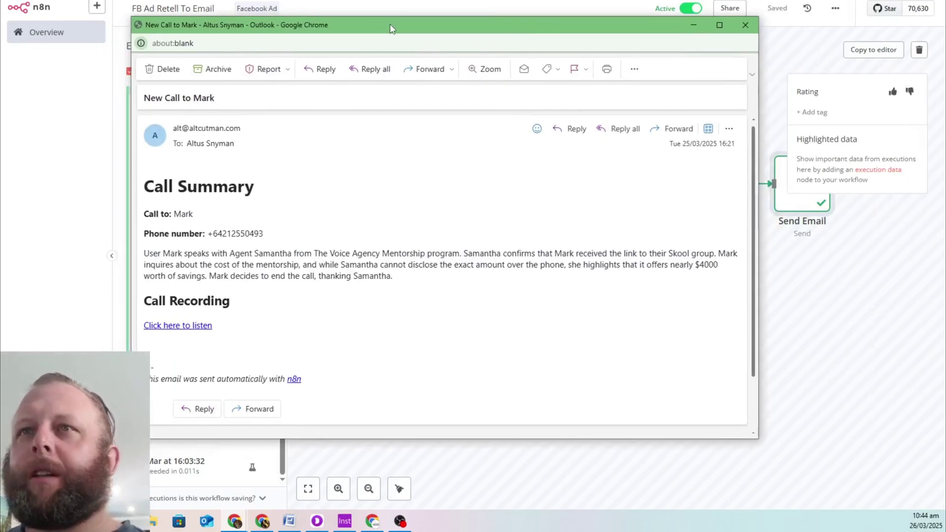
double_click(389, 24)
left_click_drag(29, 105, 123, 107)
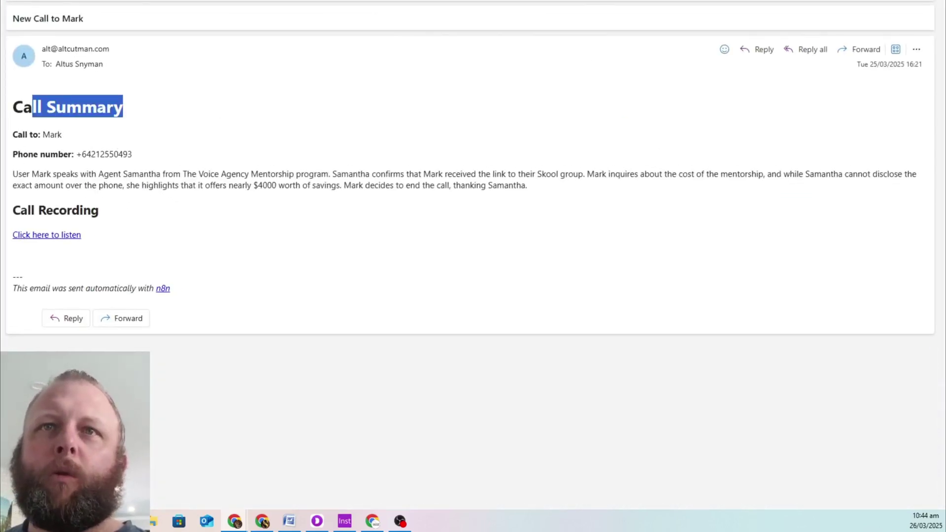
left_click_drag(13, 131, 132, 155)
left_click(130, 176)
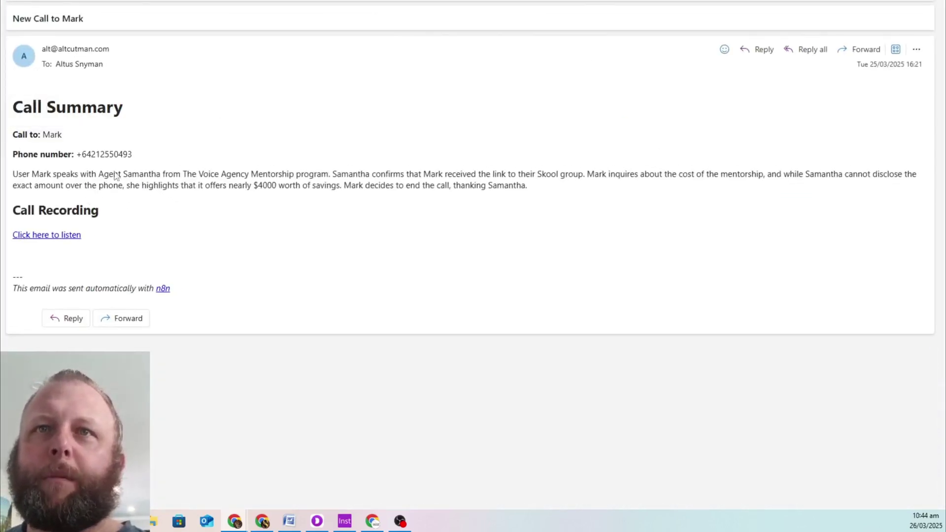
left_click_drag(39, 174, 755, 175)
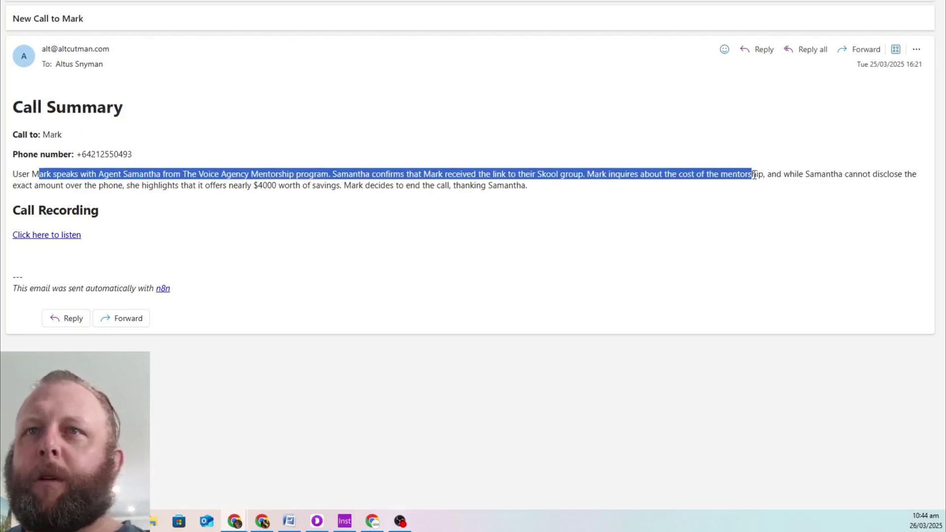
left_click(307, 251)
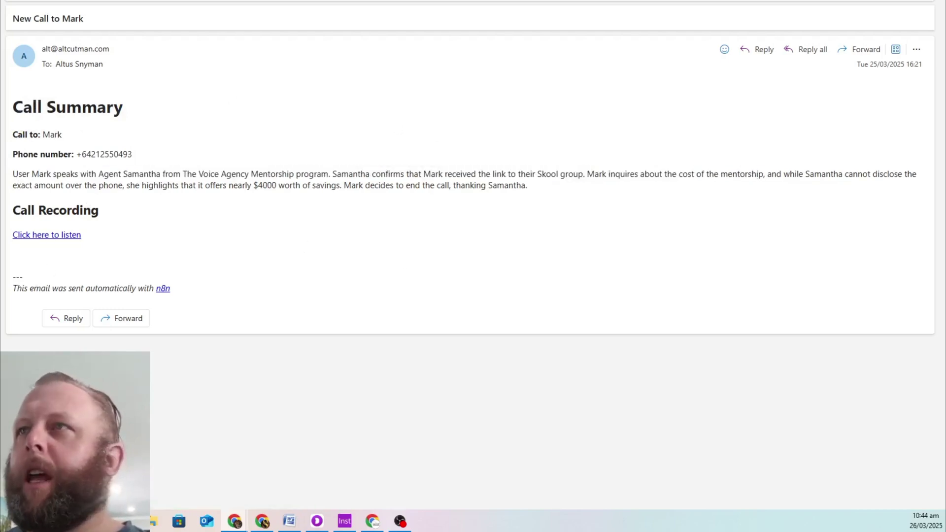
Step: Listen to the opening seconds of the call recording linked in the email, pause it and close the media player
left_click_drag(566, 1, 945, 256)
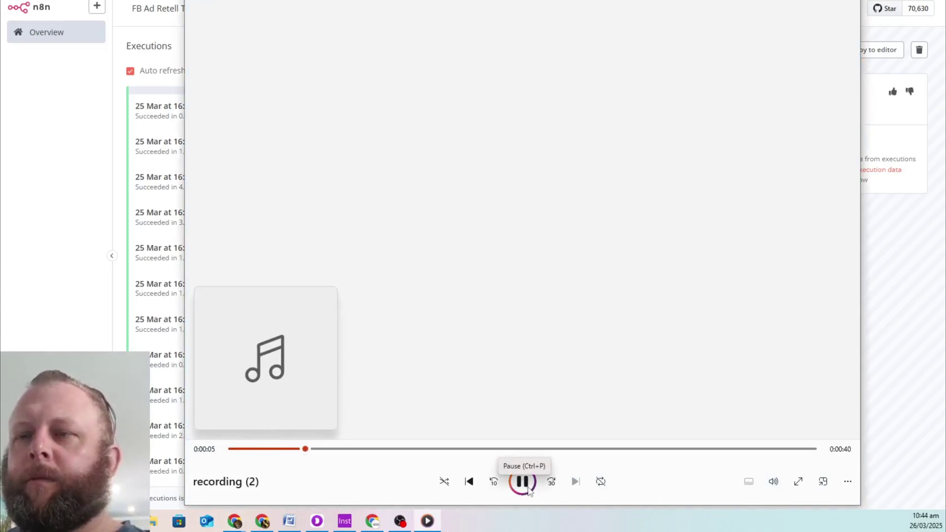
left_click(527, 487)
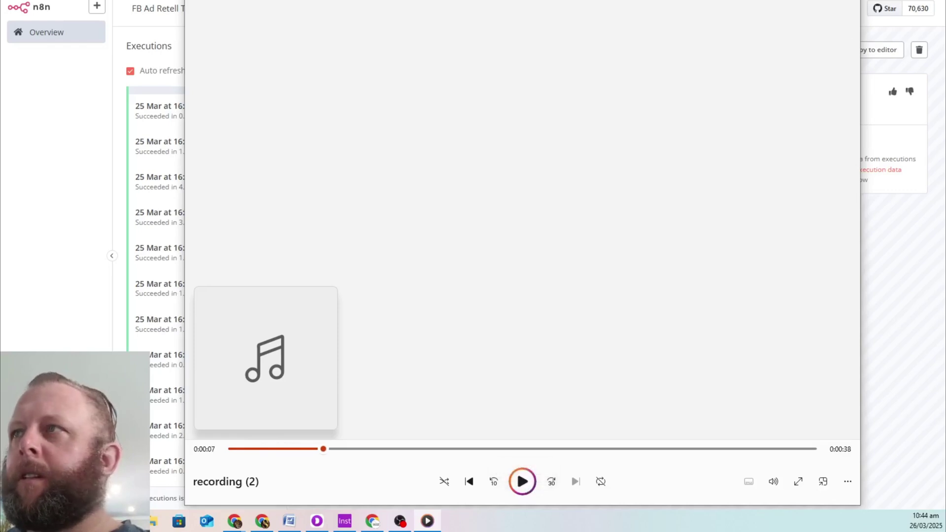
left_click(857, 2)
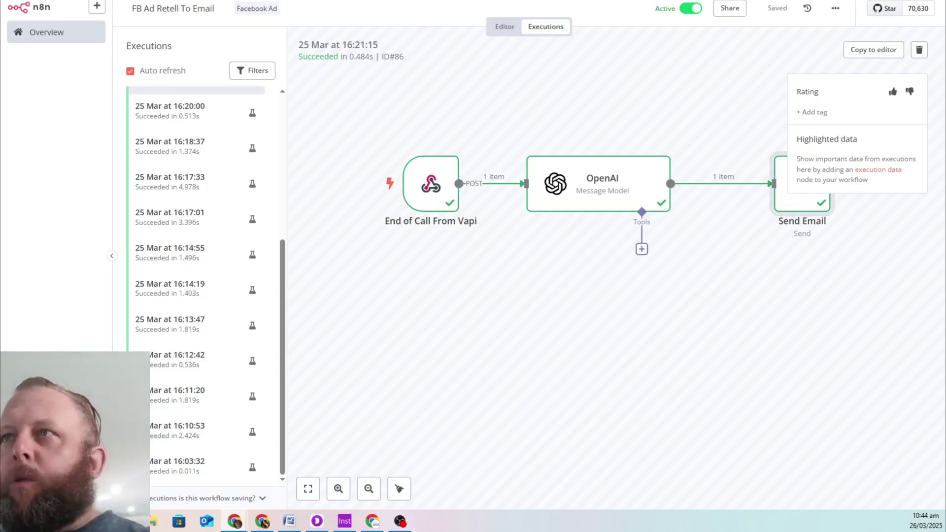
Step: Switch to the Canva diagram and review the lead flow from the Meta ads through HighLevel and the pipeline funnel to the daily follow-ups
key("ctrl+Tab")
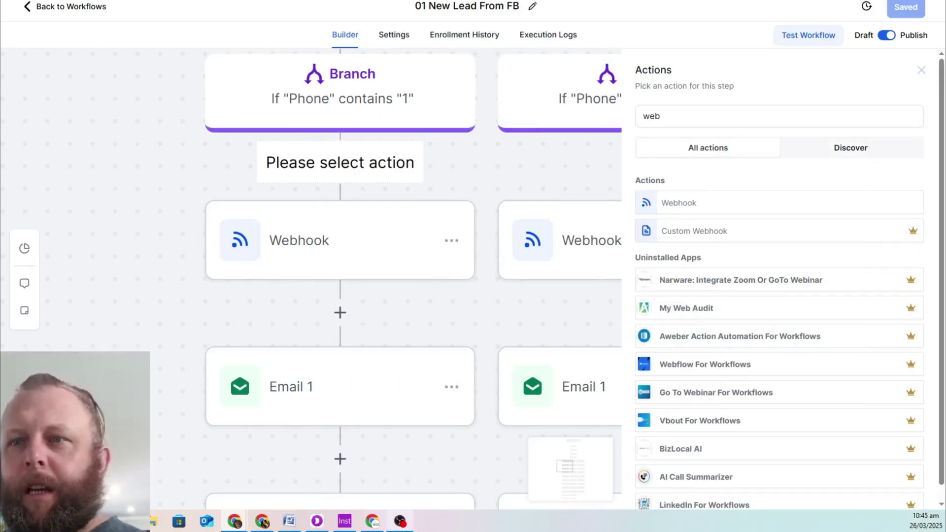
left_click(269, 527)
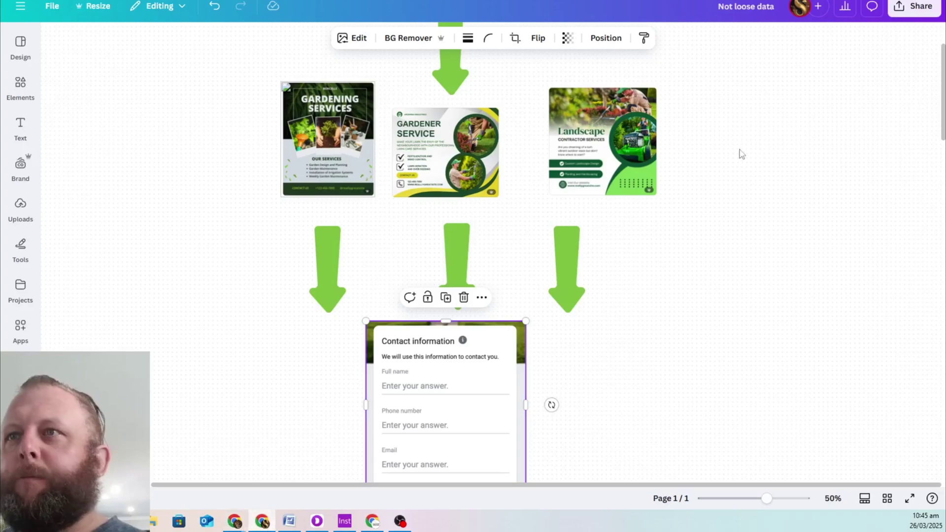
scroll(767, 233, "up", 3)
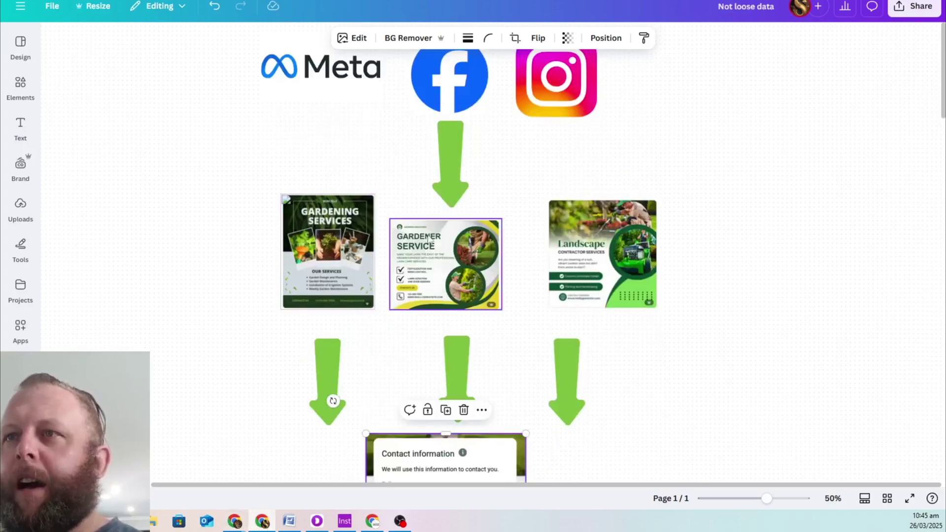
scroll(549, 401, "down", 3)
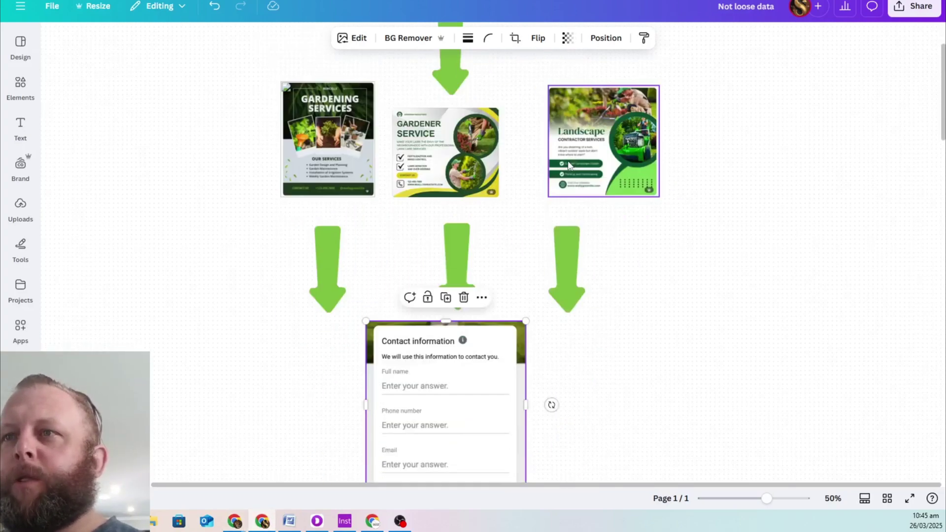
scroll(549, 401, "up", 6)
scroll(655, 349, "down", 4)
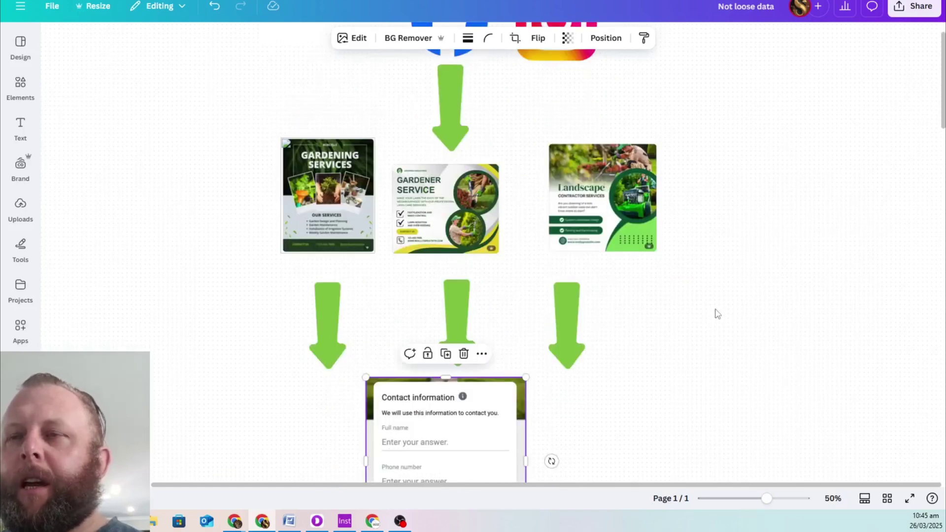
scroll(552, 353, "down", 8)
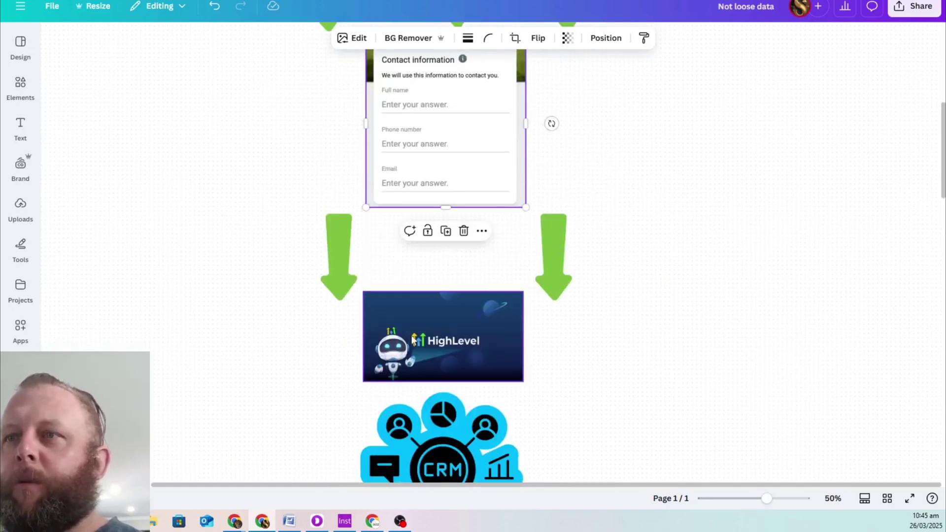
scroll(619, 357, "down", 14)
scroll(444, 306, "down", 1)
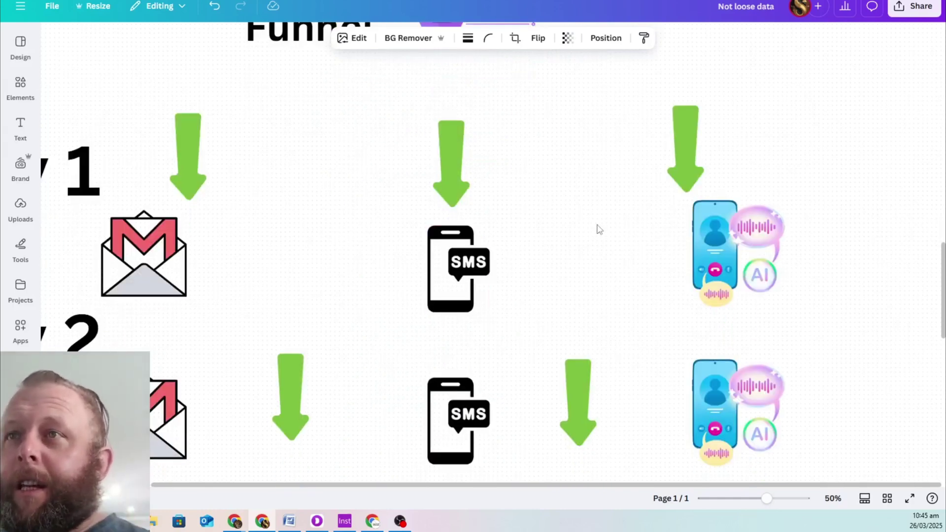
scroll(587, 211, "up", 2)
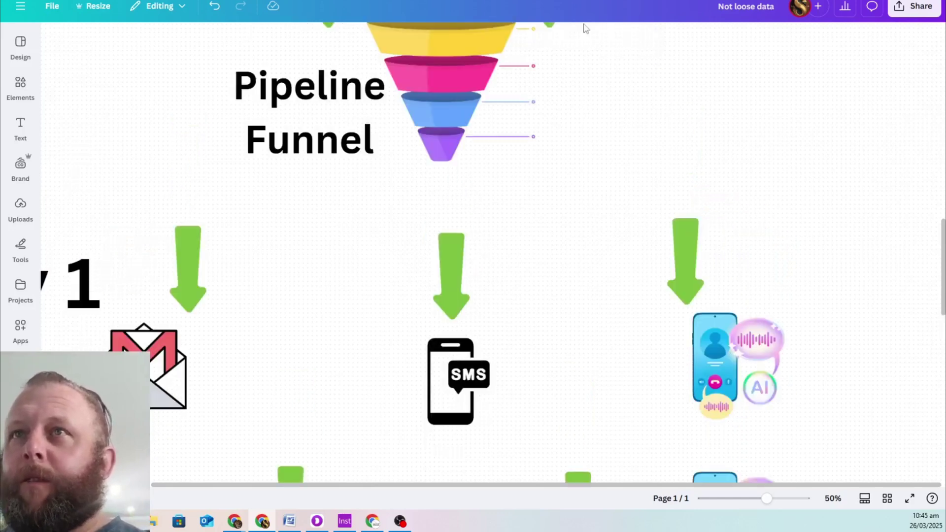
Step: Open the aiphoneagent.ai website in a new tab and look through the AI Phone Agent package, bonuses and pricing
key("ctrl+t")
type("ai")
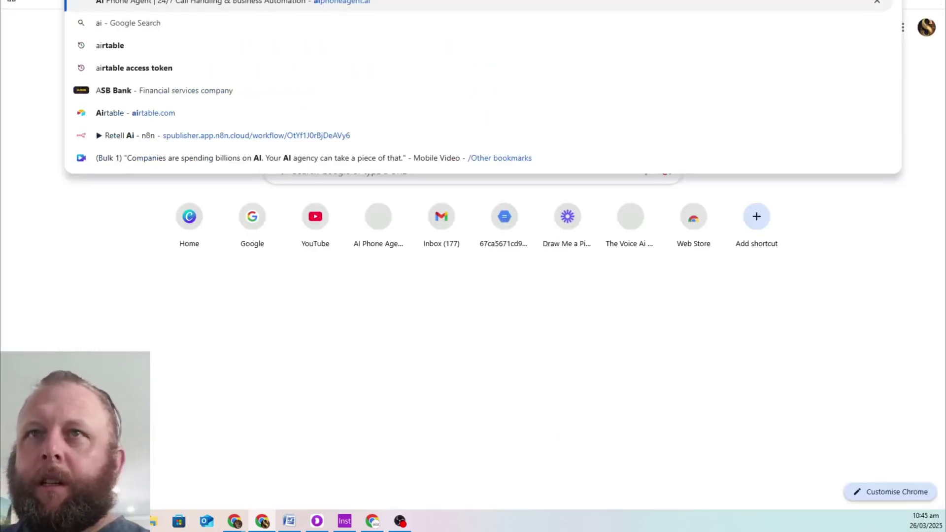
key("Return")
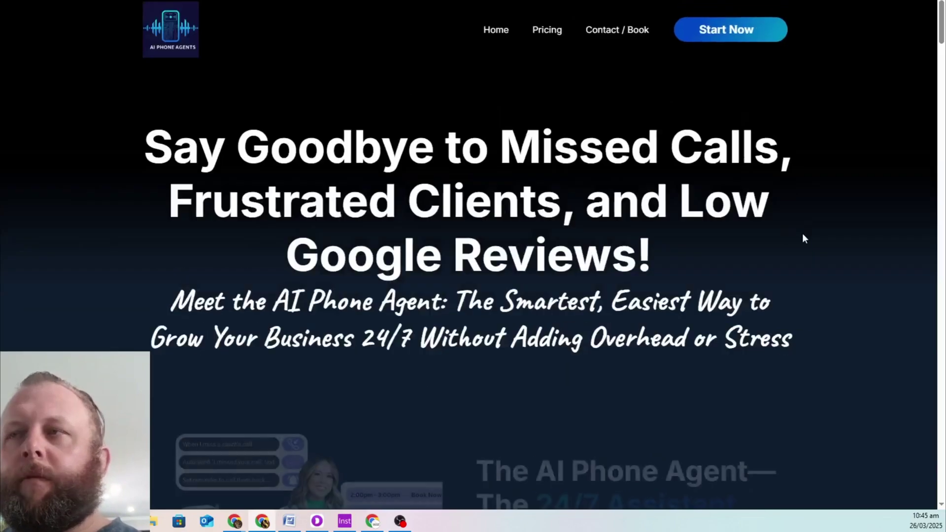
scroll(747, 264, "down", 15)
scroll(750, 265, "down", 15)
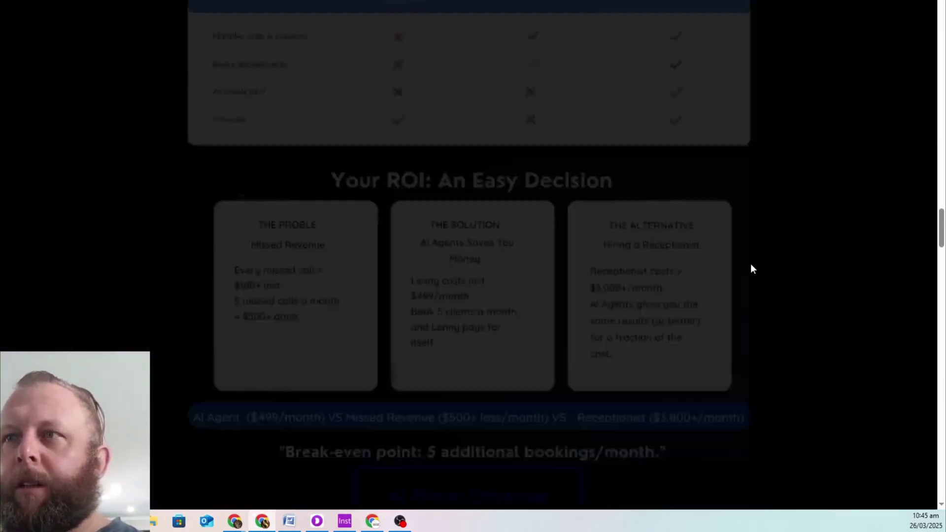
scroll(750, 266, "down", 3)
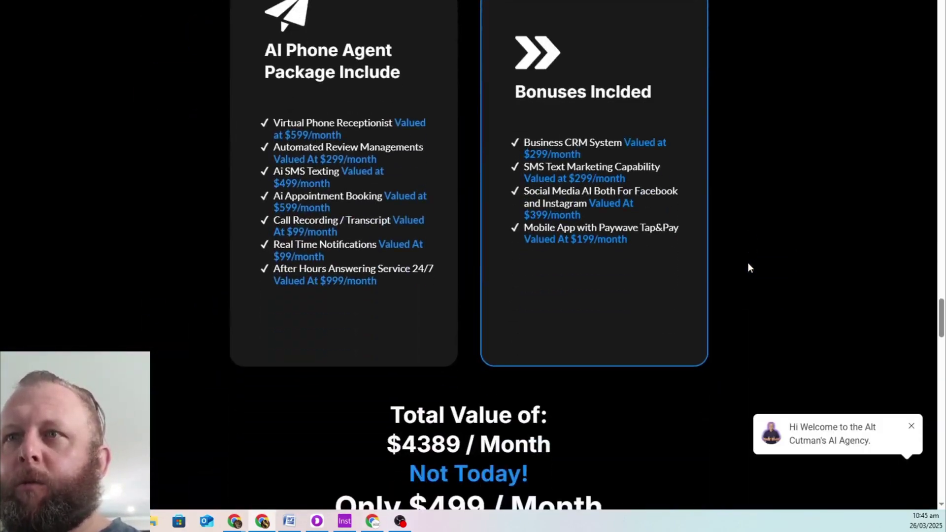
scroll(474, 400, "down", 2)
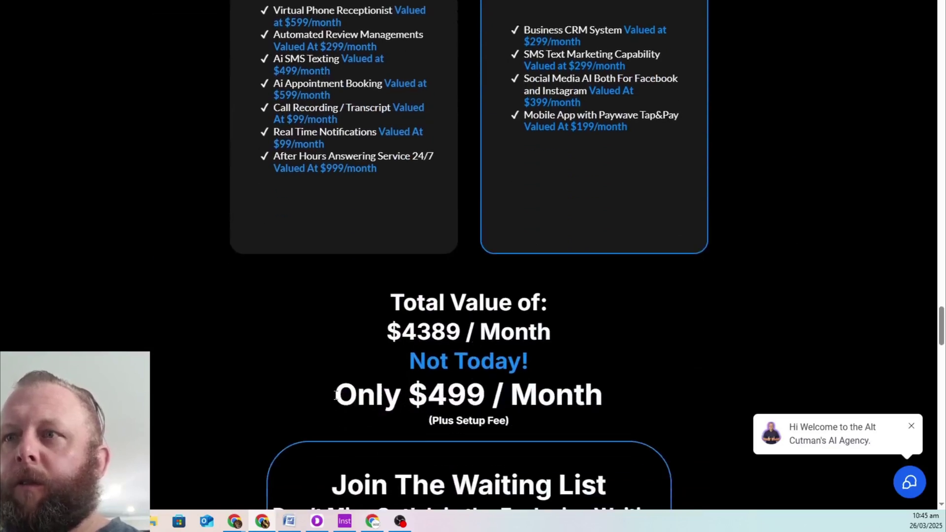
Step: Highlight the "Only $499 / Month" price and the setup fee note on the pricing section, then clear the selection
left_click_drag(336, 396, 556, 396)
scroll(363, 417, "down", 1)
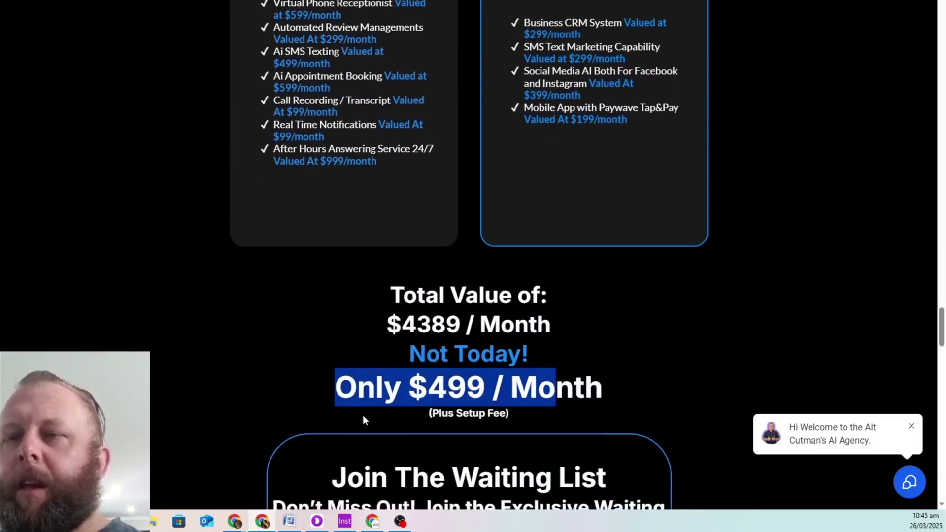
left_click_drag(352, 379, 558, 382)
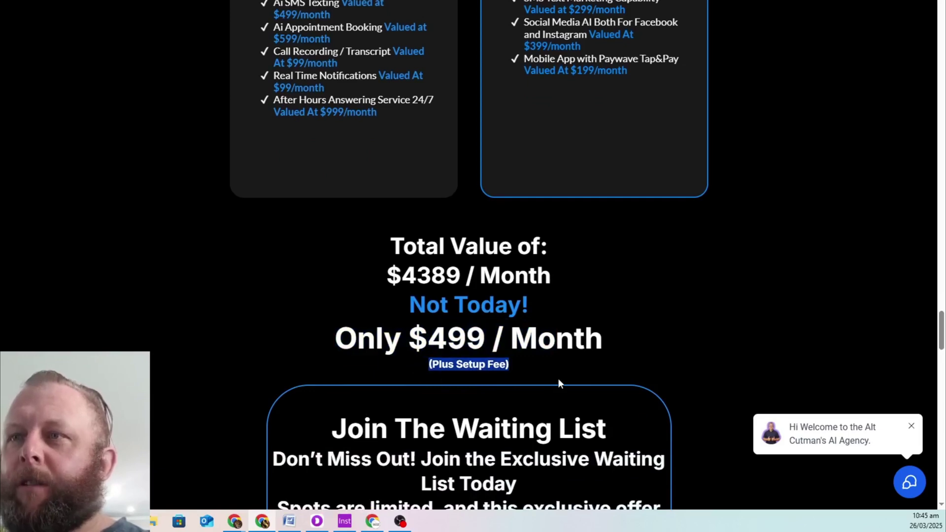
left_click(561, 375)
left_click_drag(334, 344, 626, 336)
left_click(626, 337)
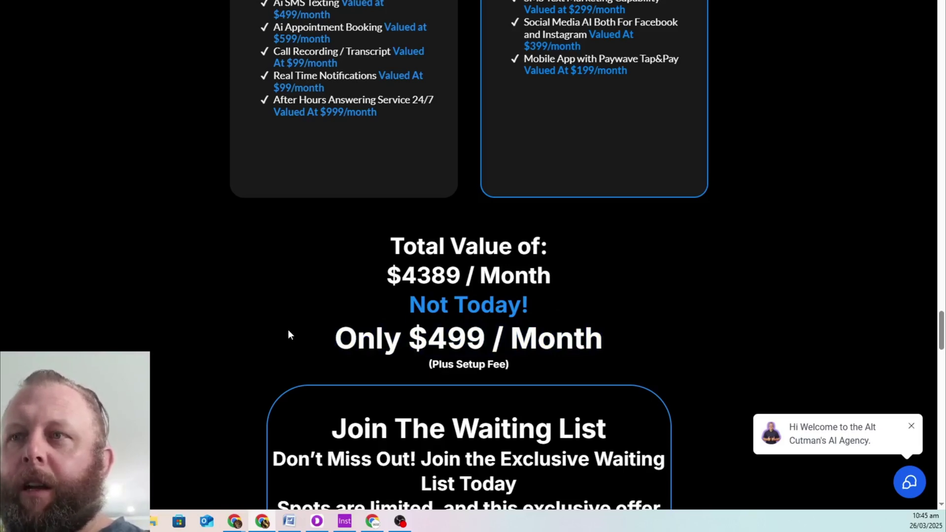
left_click_drag(289, 335, 614, 348)
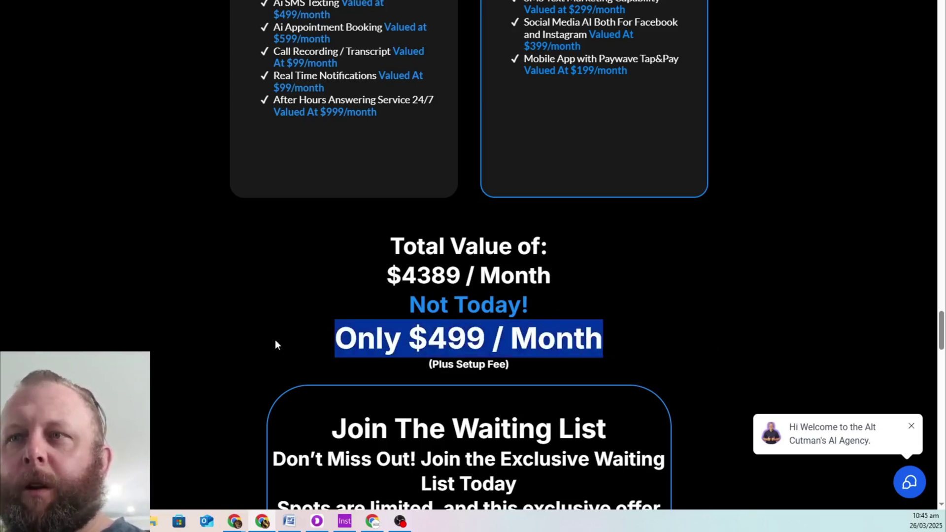
left_click_drag(275, 340, 698, 363)
left_click_drag(254, 327, 648, 339)
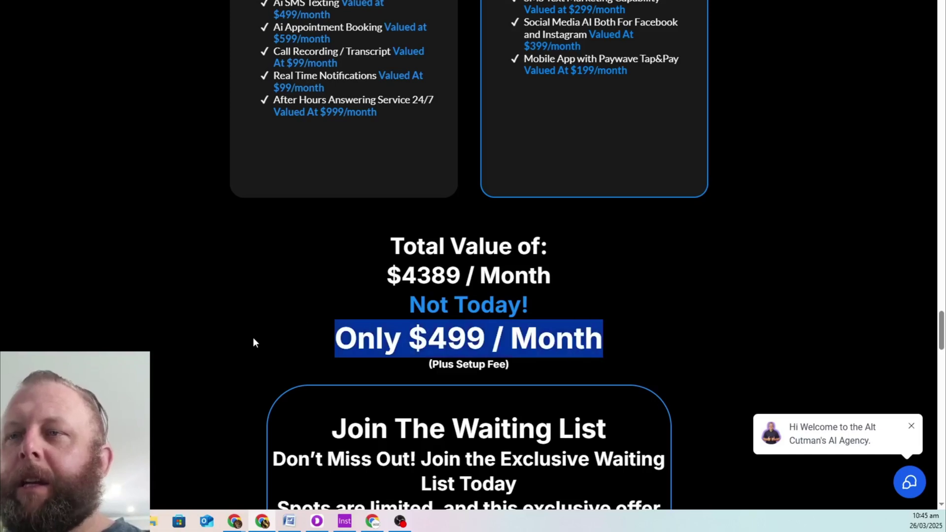
left_click(253, 338)
left_click_drag(253, 338, 634, 380)
left_click(410, 329)
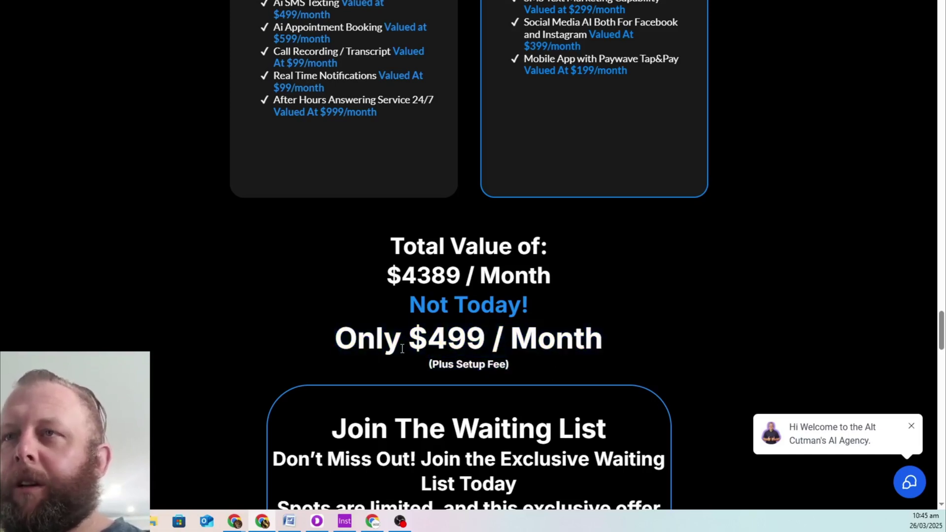
Step: Switch to The Voice Ai Agency Mentorship group on Skool and read its About page, including the What You Get list
left_click_drag(340, 1, 1, 74)
key("alt+Tab")
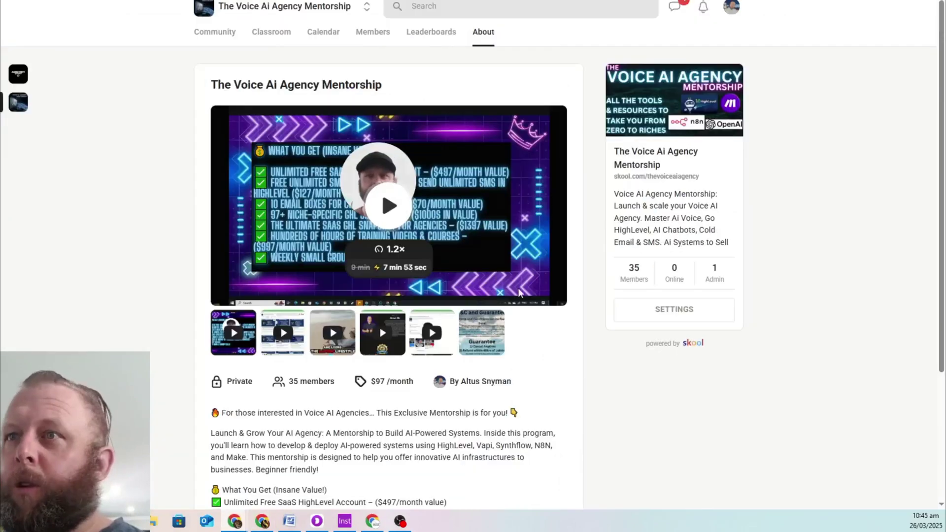
scroll(351, 325, "down", 2)
scroll(351, 325, "down", 1)
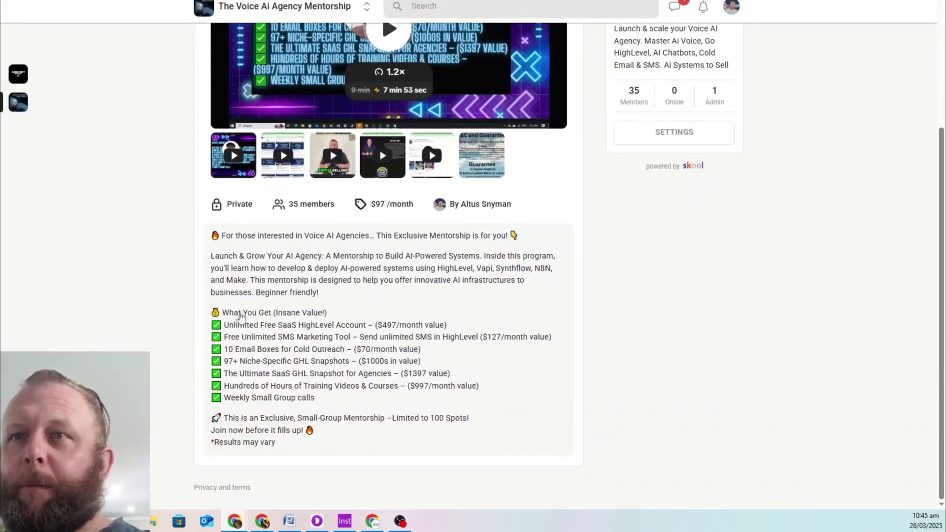
scroll(243, 316, "up", 4)
Step: Open the mentorship group's Classroom and look through all of its course cards, from Pre Course to How to Create a Offer
left_click(276, 36)
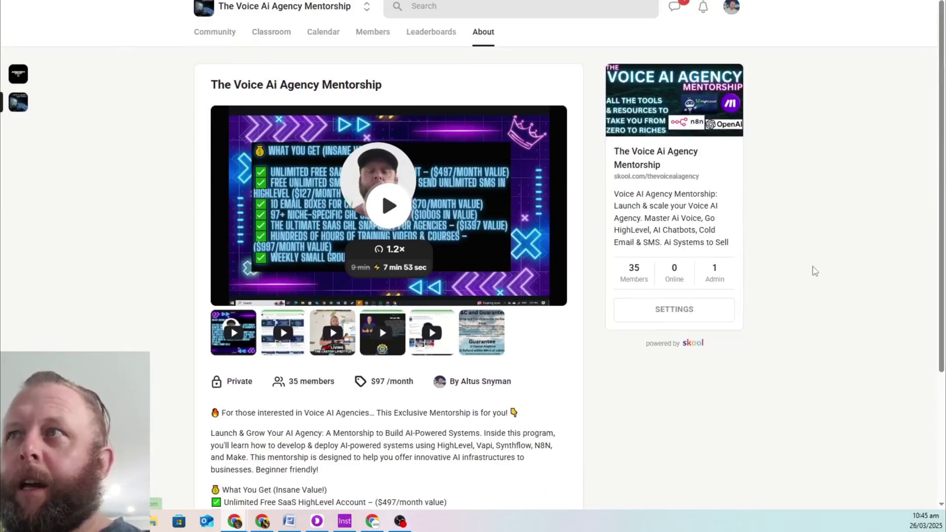
scroll(761, 264, "down", 4)
scroll(728, 256, "down", 5)
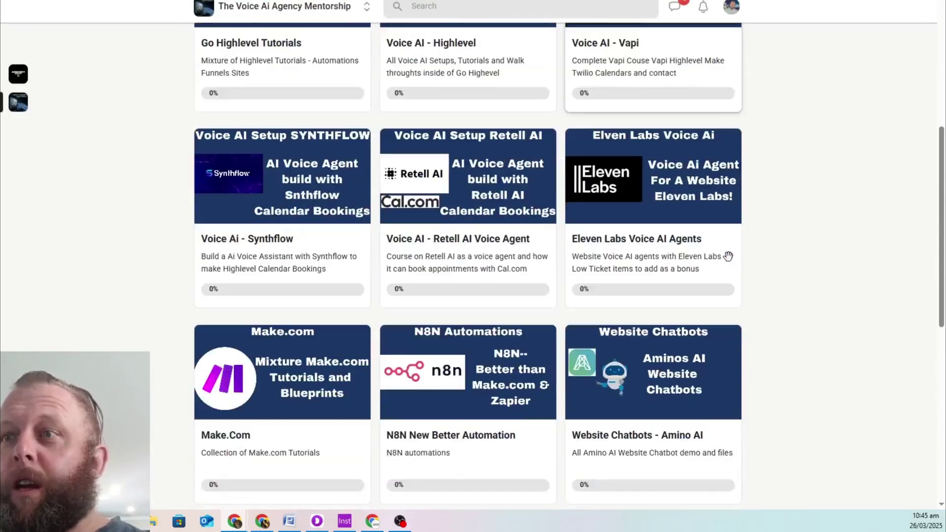
scroll(727, 256, "up", 5)
scroll(728, 256, "up", 3)
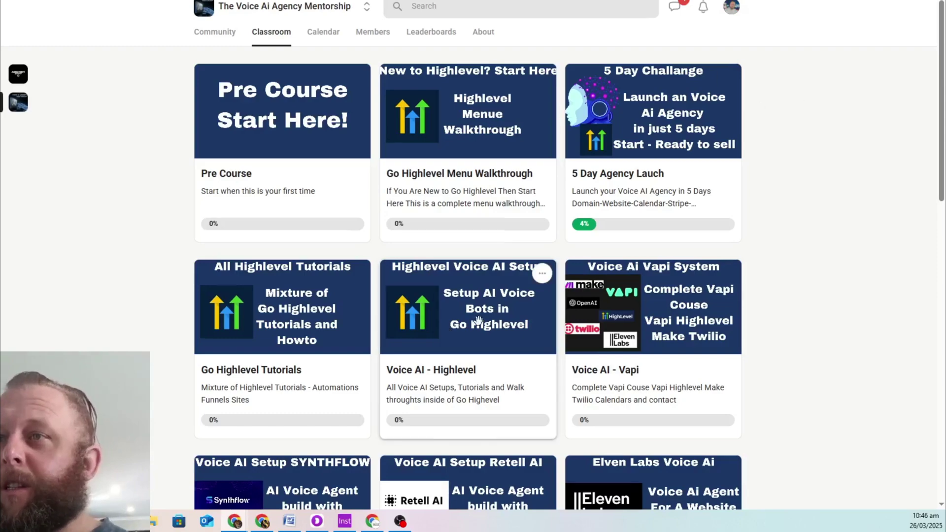
scroll(450, 364, "down", 6)
scroll(450, 364, "down", 5)
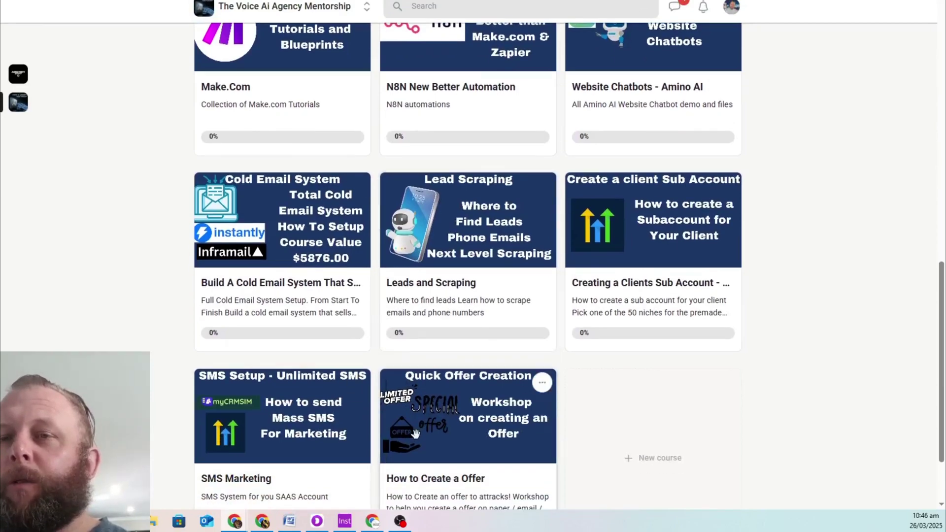
scroll(475, 432, "up", 1)
scroll(475, 432, "up", 10)
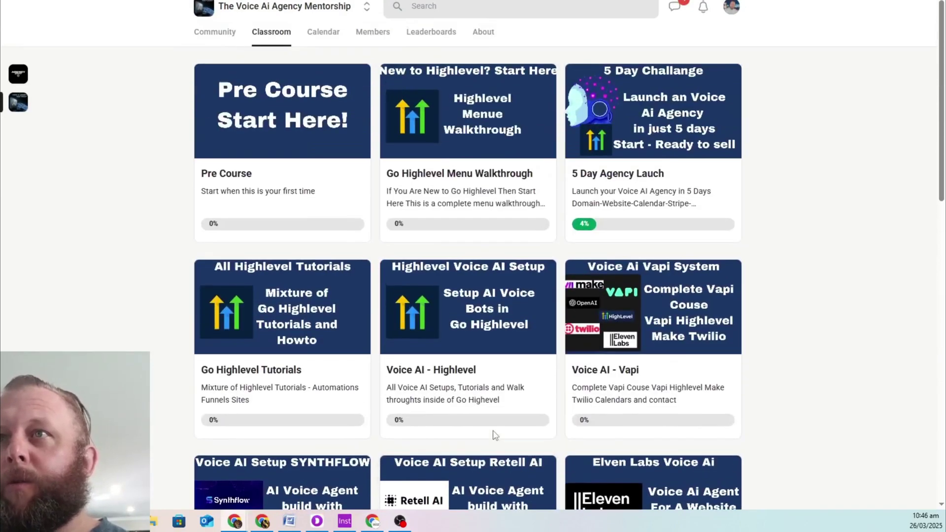